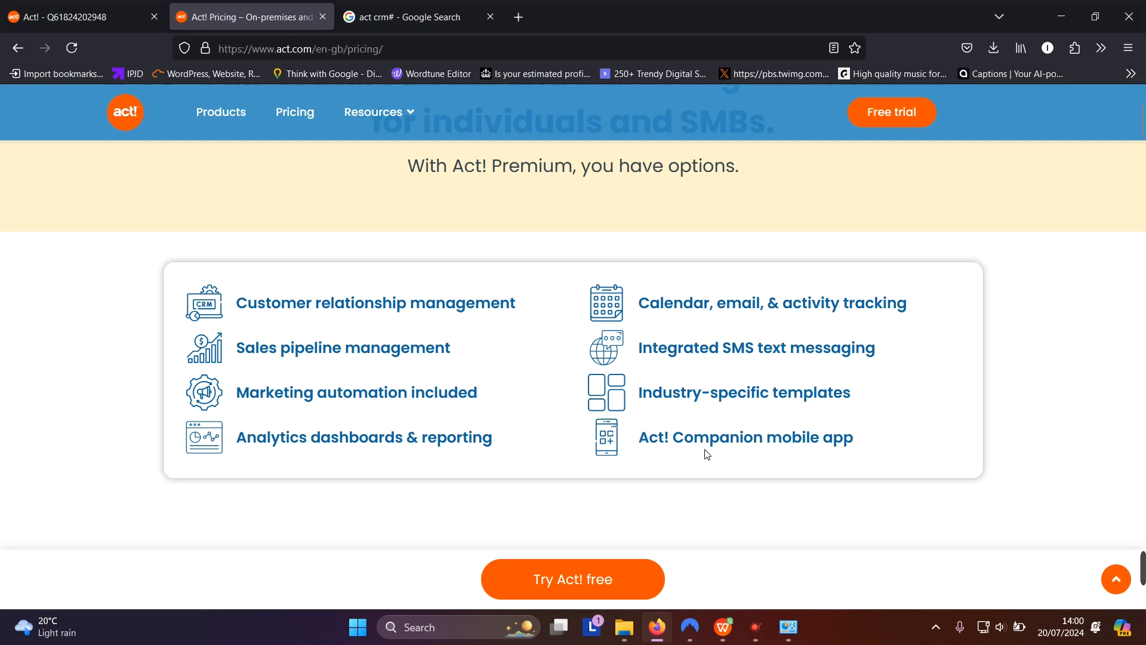
Scroll through act.com's Cloud-based and On-premises pricing cards, then switch back to the Act! app tab
{"action": "scroll", "coordinate": [830, 463], "scroll_direction": "down", "scroll_amount": 2}
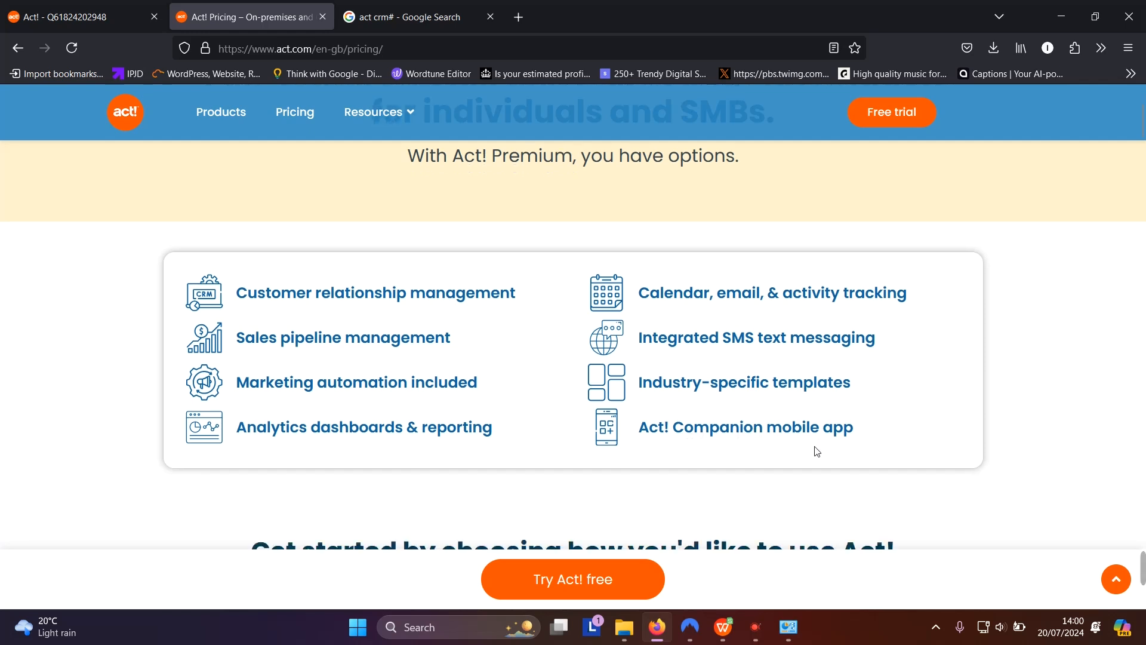
{"action": "scroll", "coordinate": [816, 420], "scroll_direction": "down", "scroll_amount": 2}
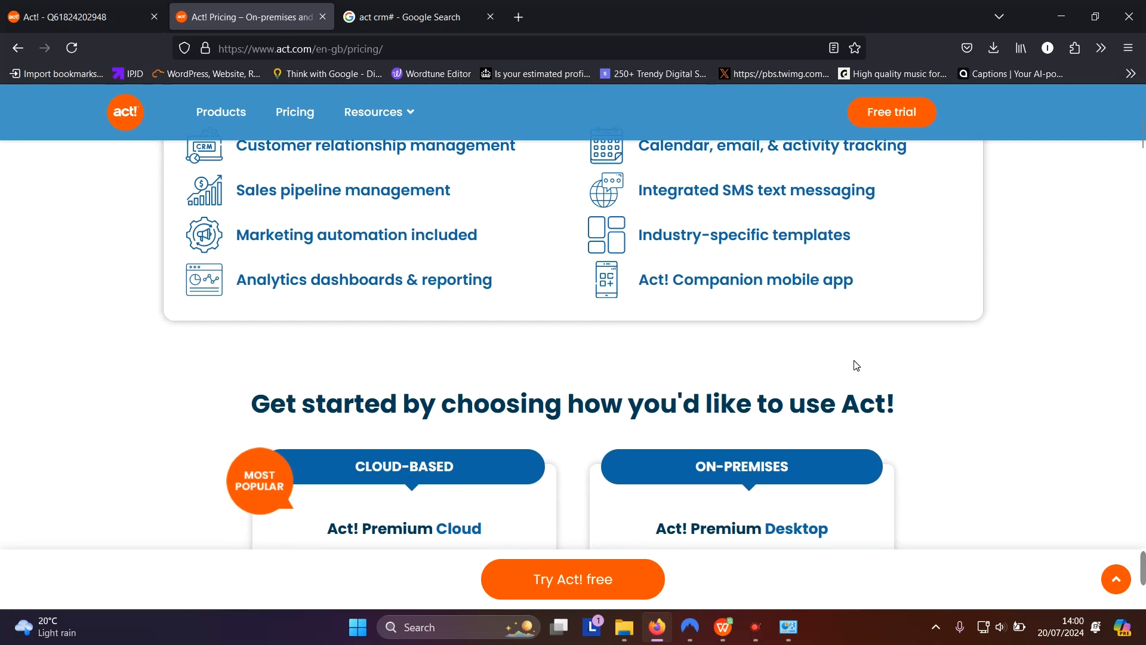
{"action": "scroll", "coordinate": [802, 350], "scroll_direction": "down", "scroll_amount": 3}
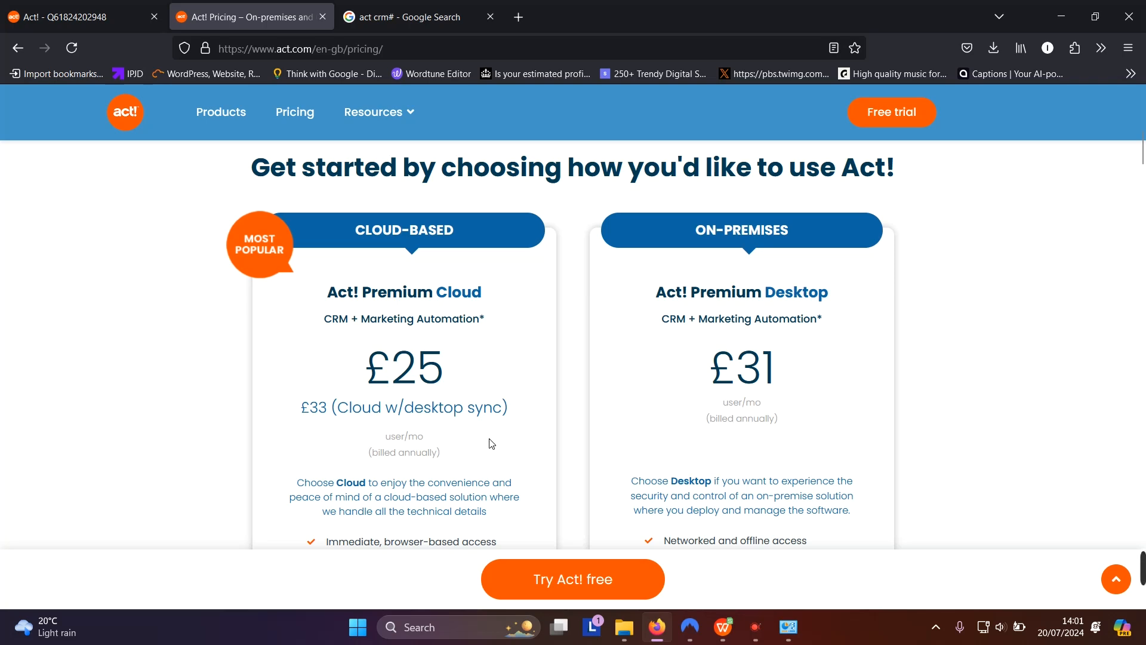
{"action": "scroll", "coordinate": [645, 394], "scroll_direction": "down", "scroll_amount": 6}
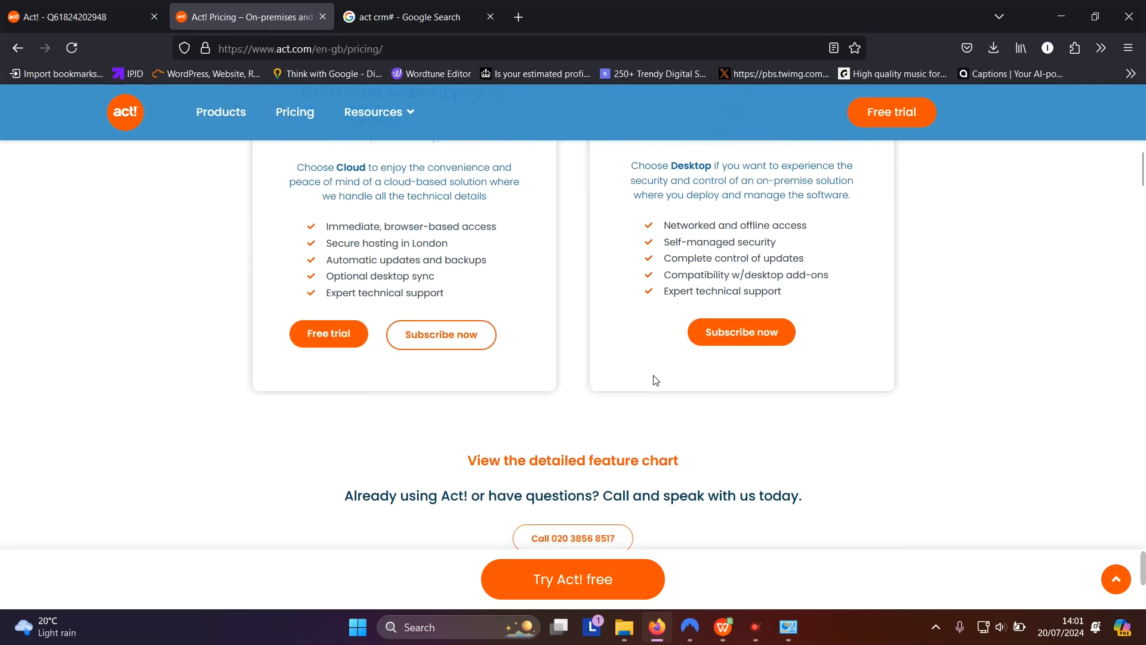
{"action": "scroll", "coordinate": [655, 380], "scroll_direction": "up", "scroll_amount": 9}
{"action": "scroll", "coordinate": [657, 381], "scroll_direction": "up", "scroll_amount": 1}
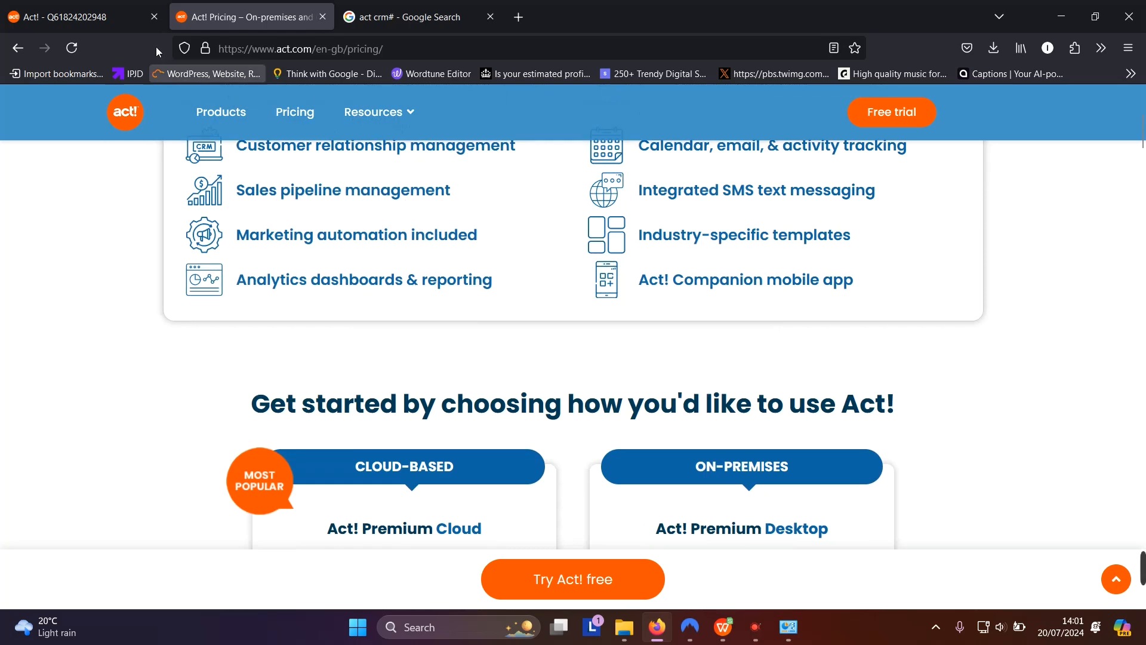
{"action": "left_click", "coordinate": [102, 20]}
Scroll to the top of the Marketplace's featured add-ons, dismiss the Edit menu, and open Lookup
{"action": "scroll", "coordinate": [1134, 313], "scroll_direction": "up", "scroll_amount": 4}
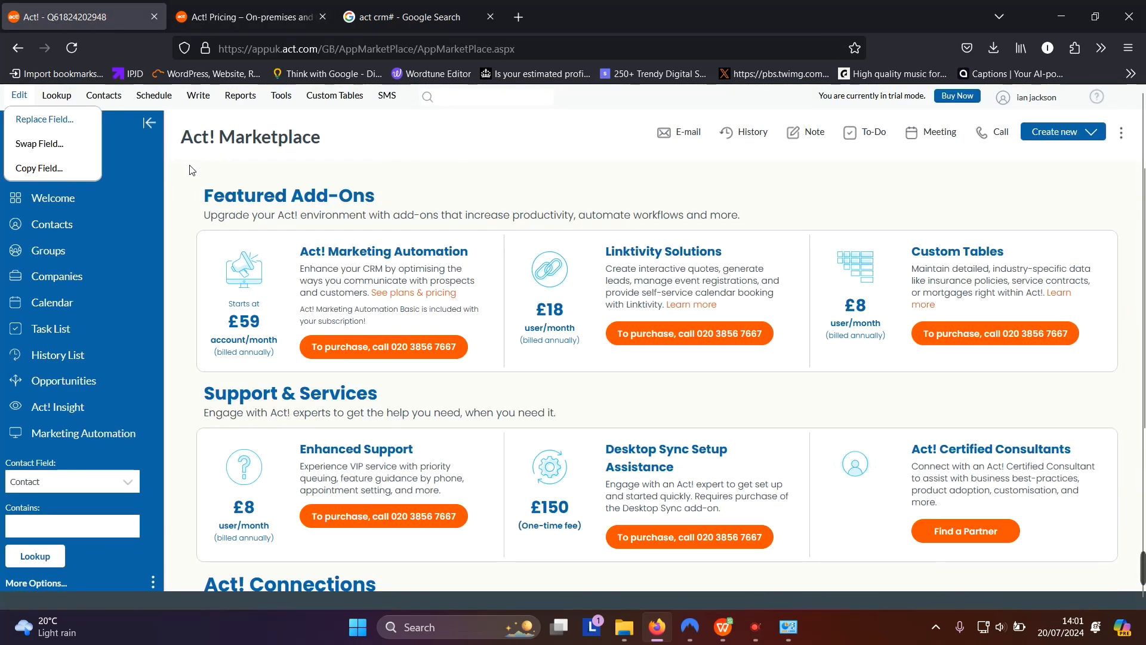
{"action": "left_click", "coordinate": [332, 135]}
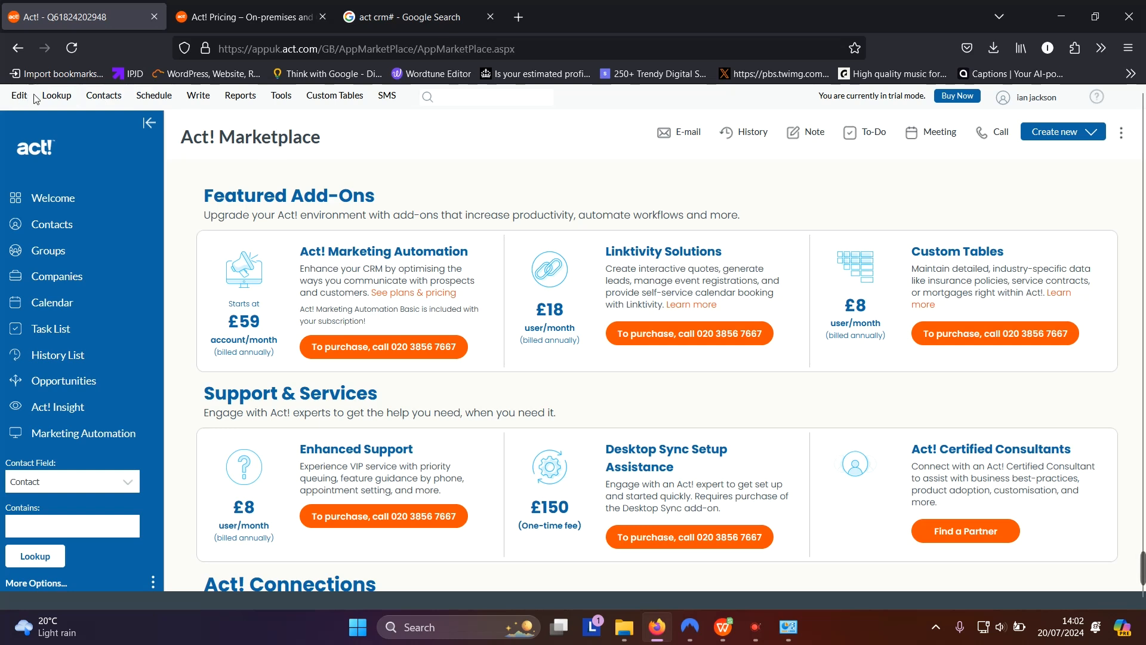
{"action": "left_click", "coordinate": [52, 97]}
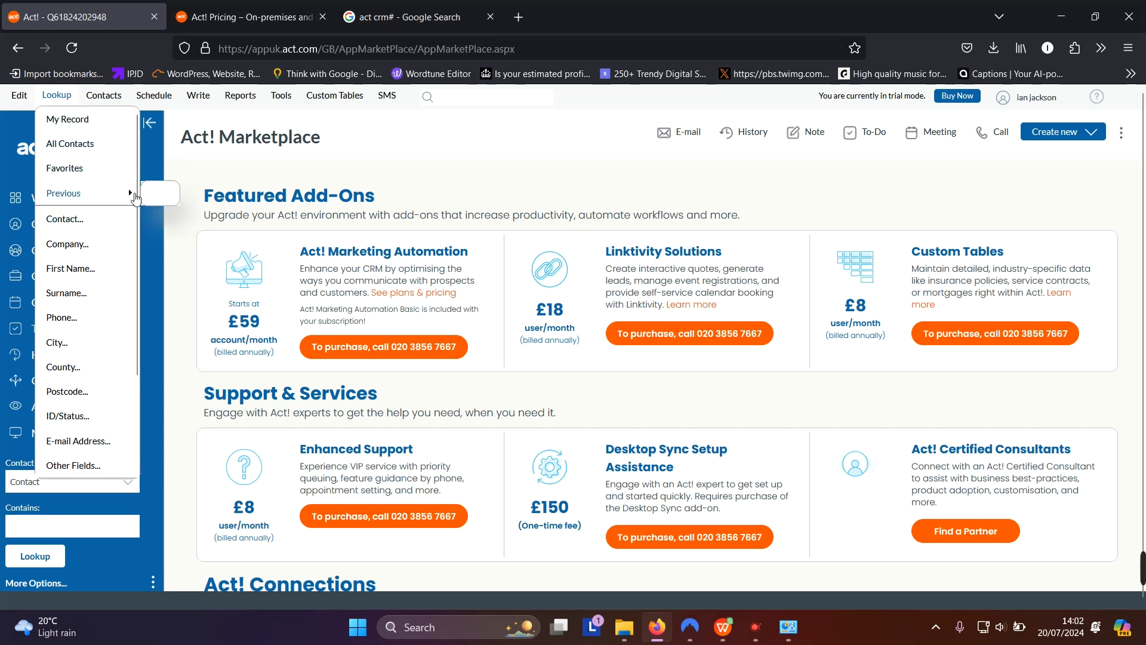
{"action": "left_click", "coordinate": [129, 202]}
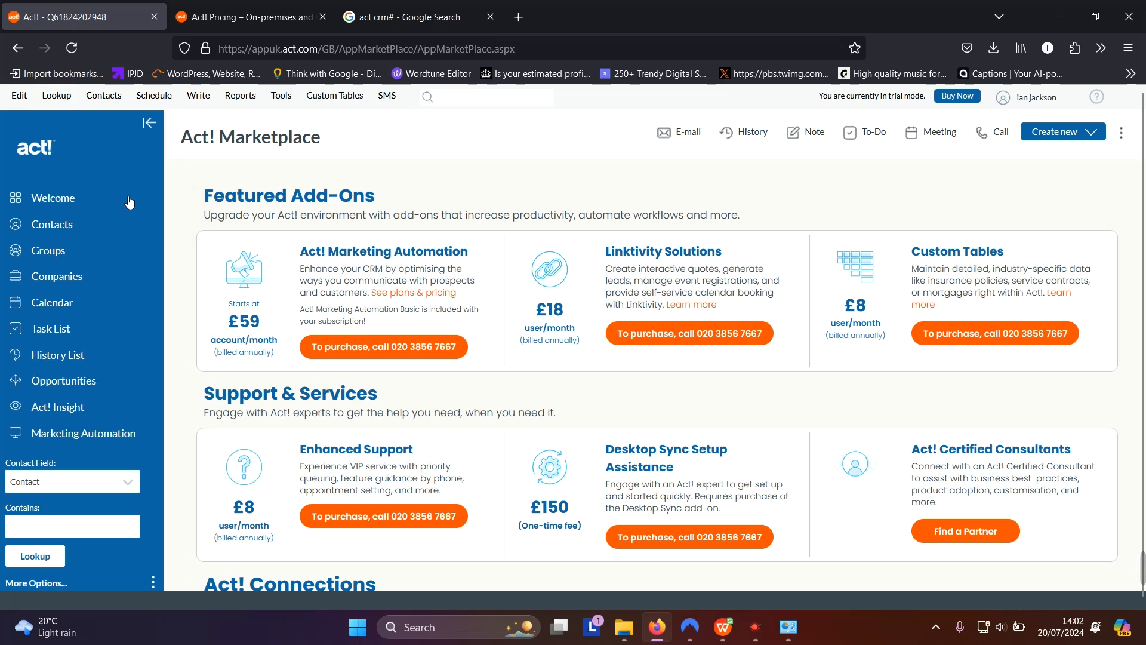
{"action": "left_click", "coordinate": [56, 97]}
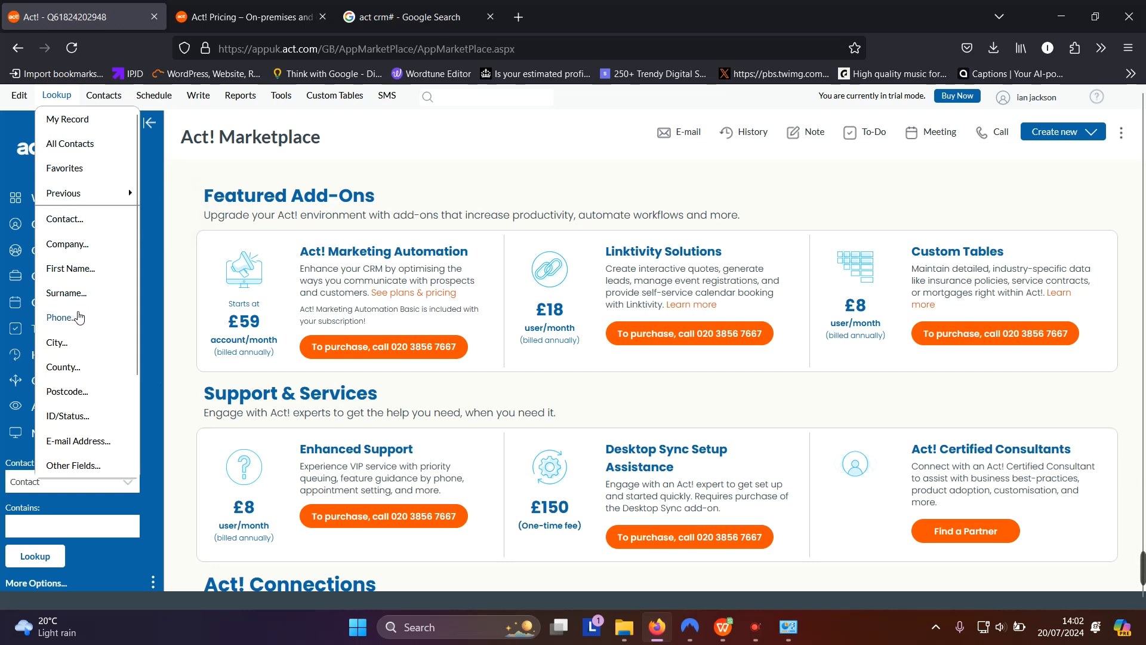
{"action": "left_click", "coordinate": [70, 317]}
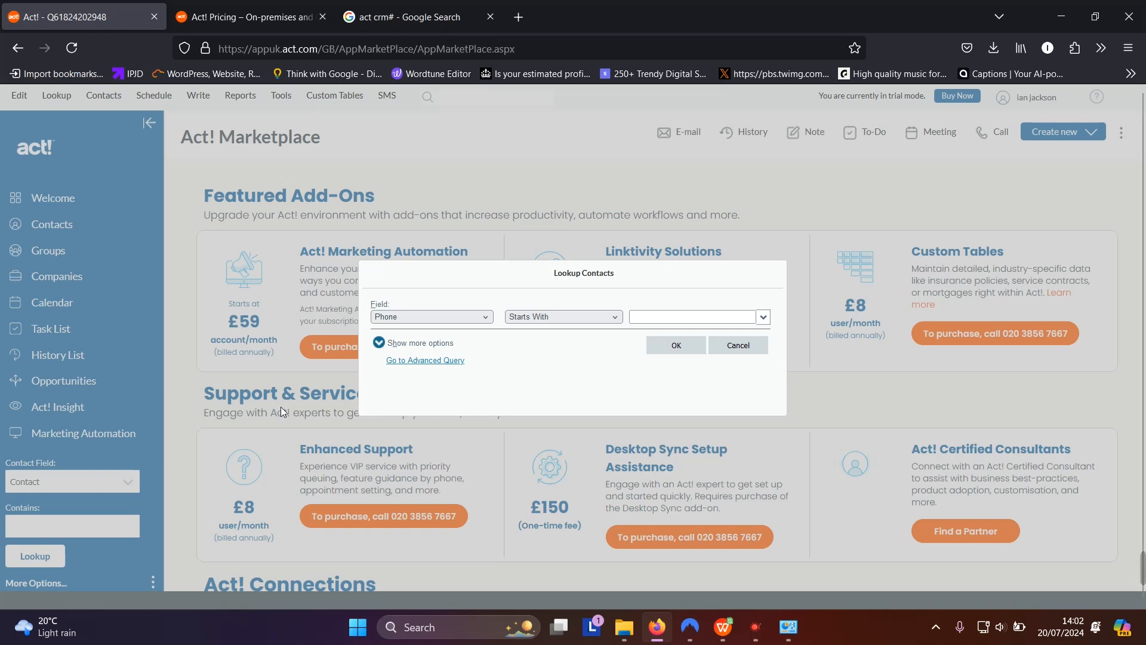
{"action": "left_click", "coordinate": [681, 317]}
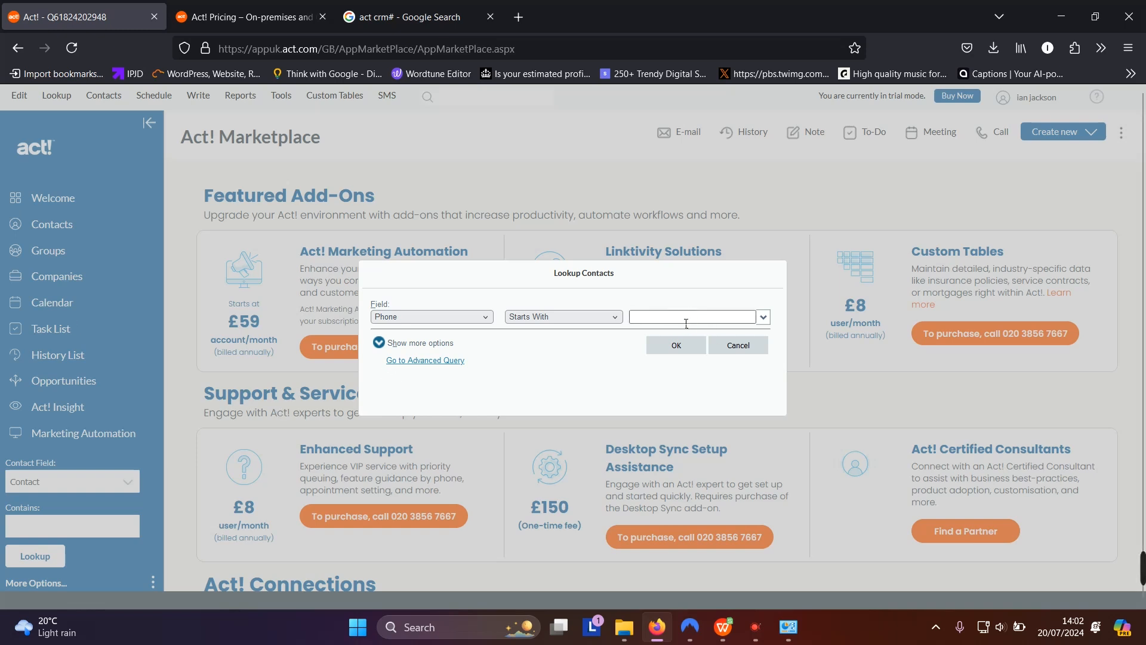
{"action": "type", "text": "0000000000000"}
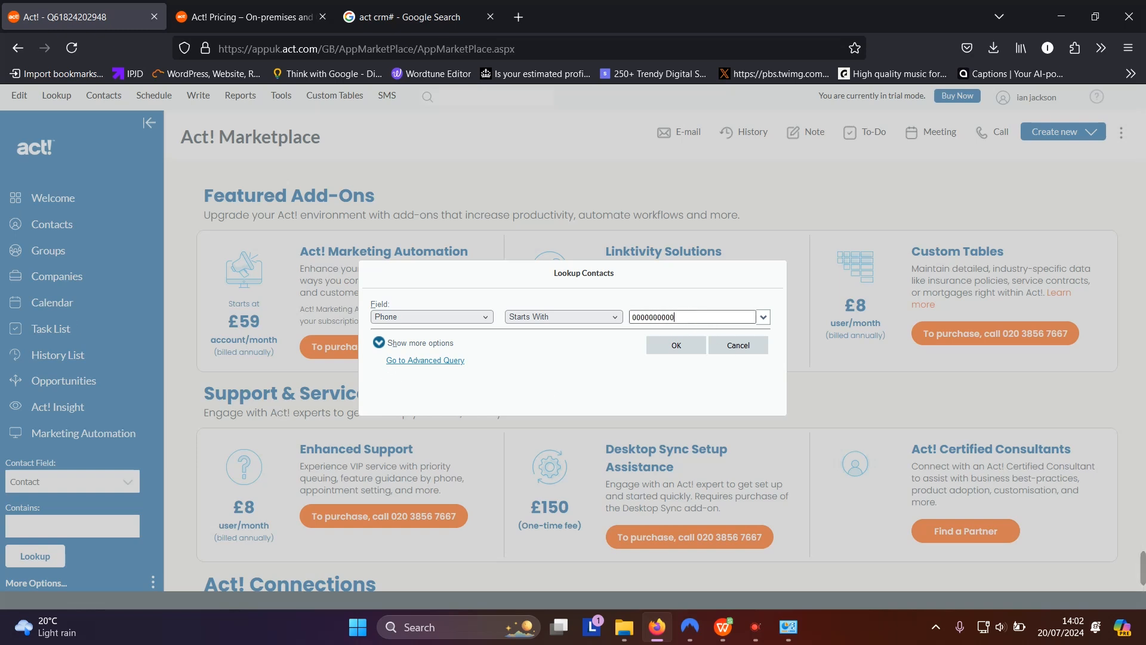
{"action": "left_click", "coordinate": [671, 345]}
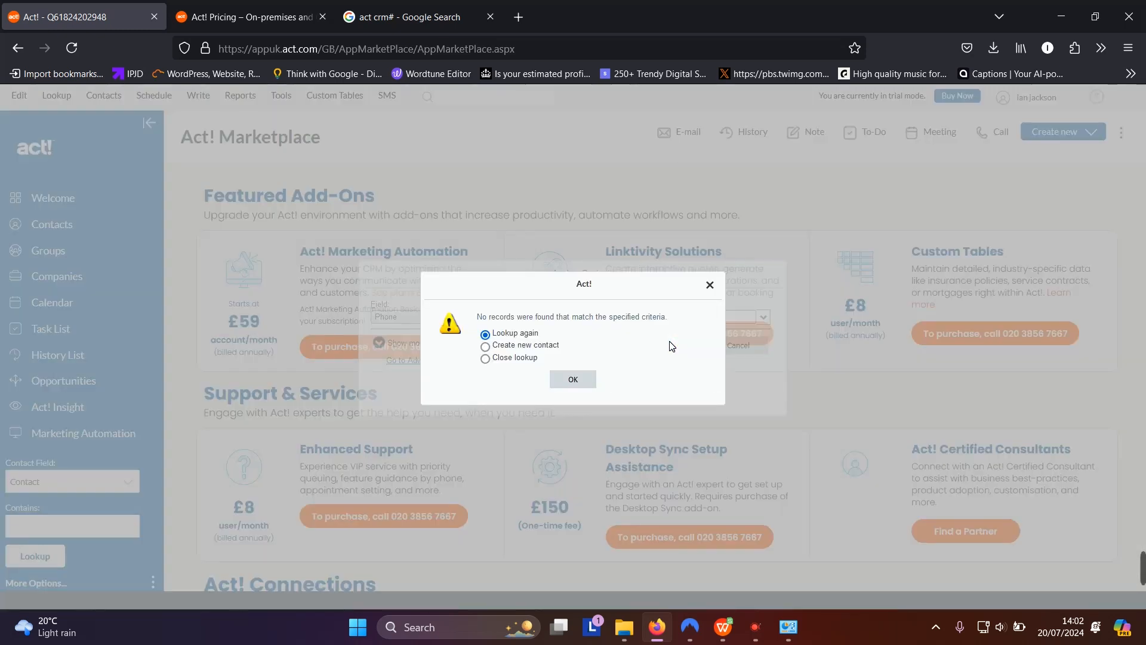
{"action": "left_click", "coordinate": [710, 285]}
{"action": "left_click", "coordinate": [738, 345]}
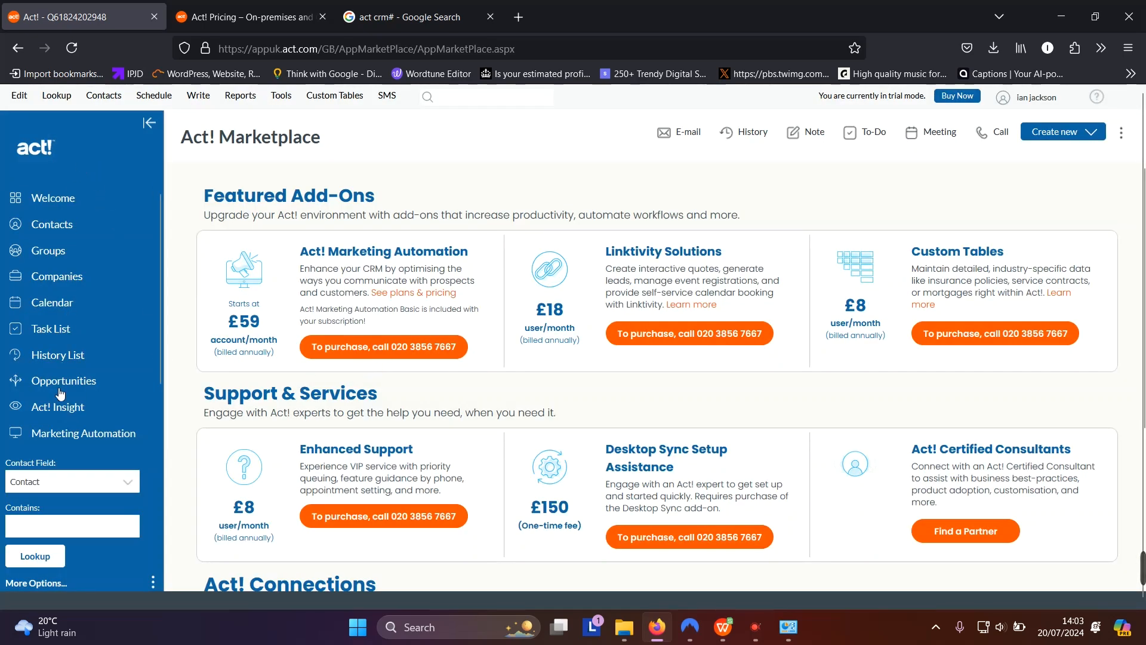
{"action": "left_click", "coordinate": [57, 96]}
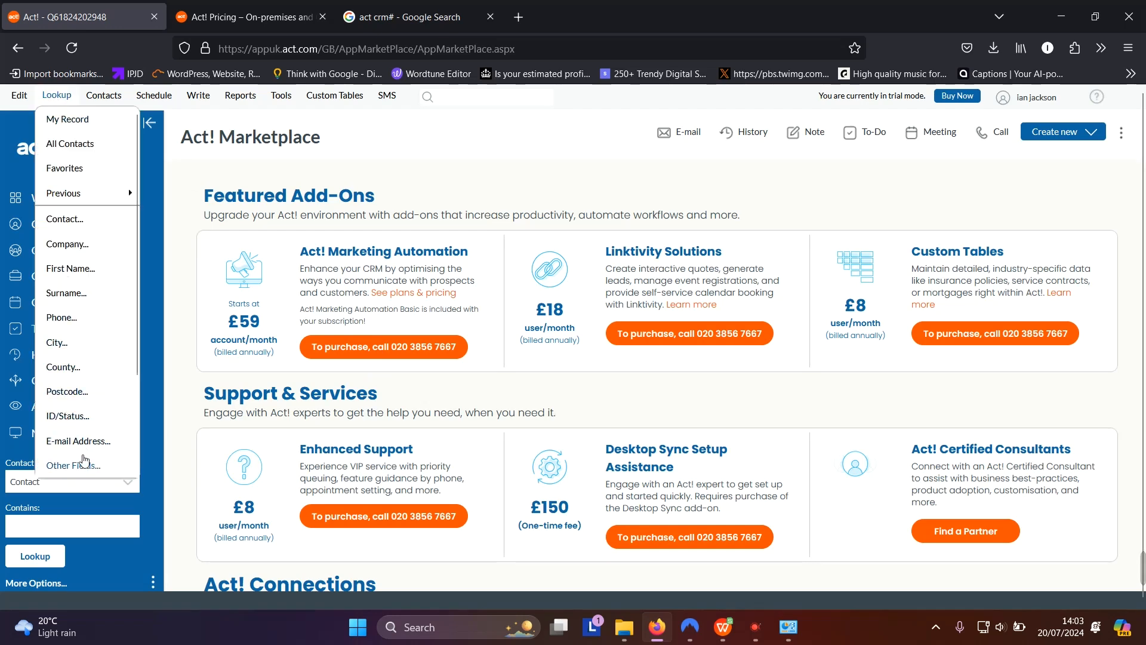
Look up contacts by a typed e-mail address, dismiss the no-records notice, and cancel
{"action": "left_click", "coordinate": [85, 440]}
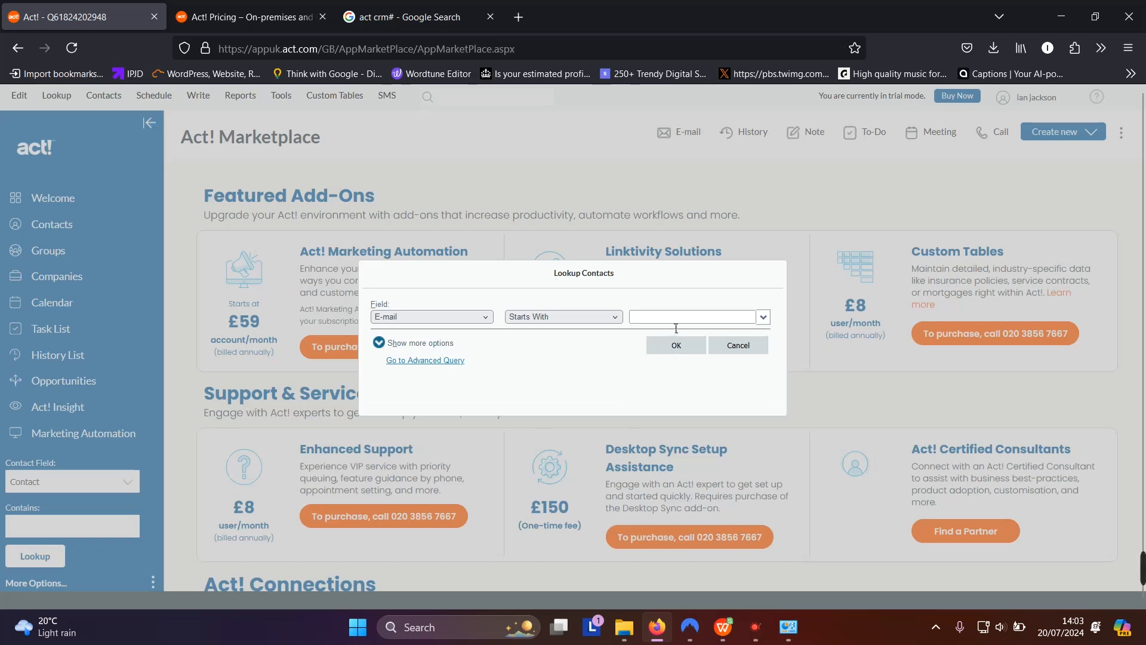
{"action": "left_click", "coordinate": [667, 315]}
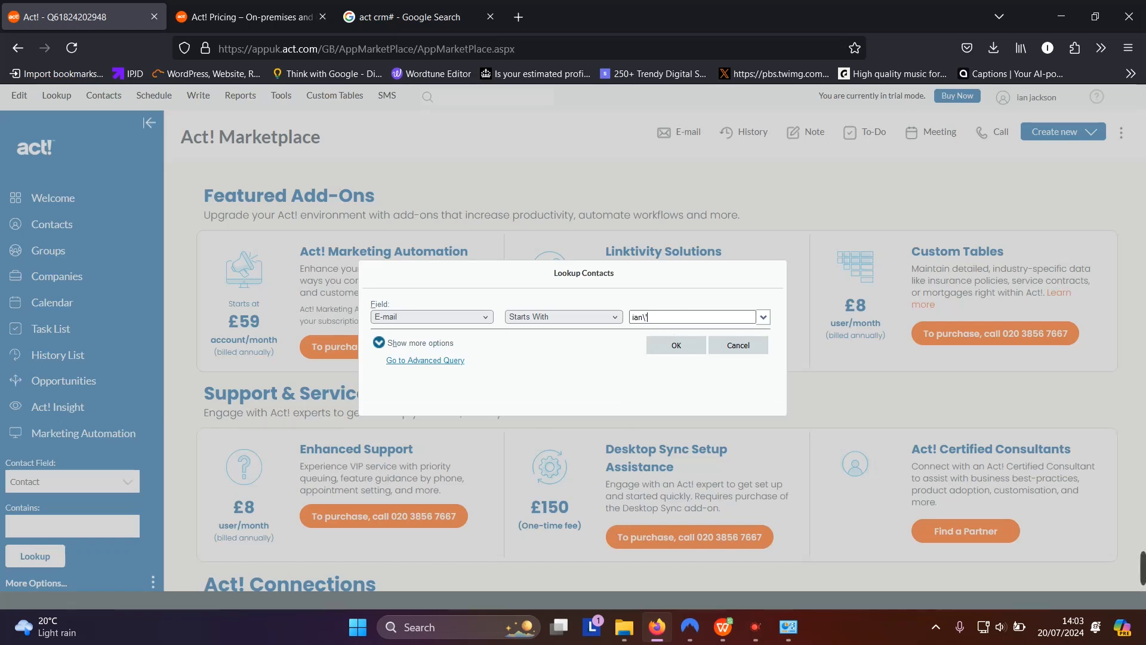
{"action": "left_click", "coordinate": [685, 346]}
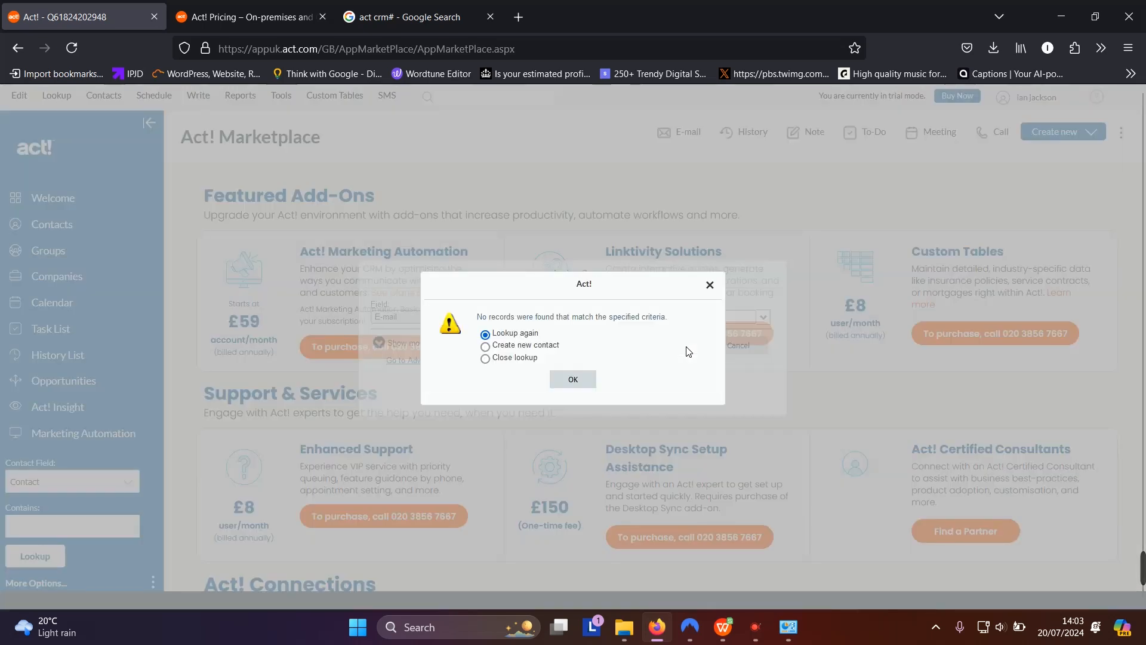
{"action": "left_click", "coordinate": [718, 288]}
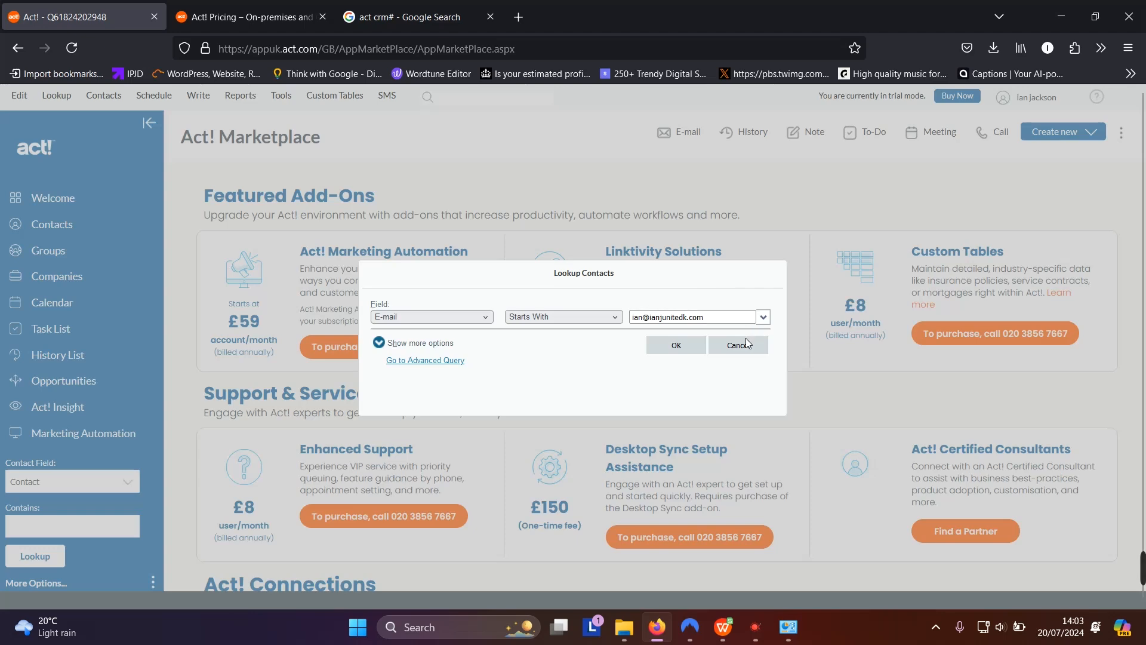
{"action": "left_click", "coordinate": [740, 346]}
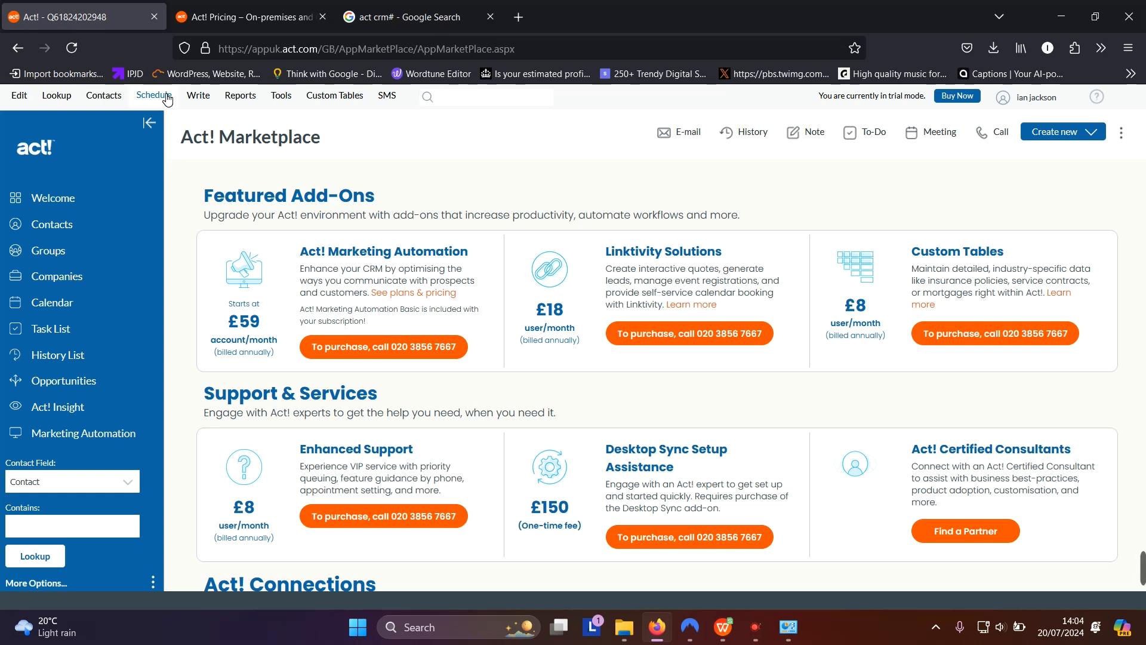
Open Display Map for the contact, keep the main Address option, and cancel without mapping
{"action": "left_click", "coordinate": [112, 99]}
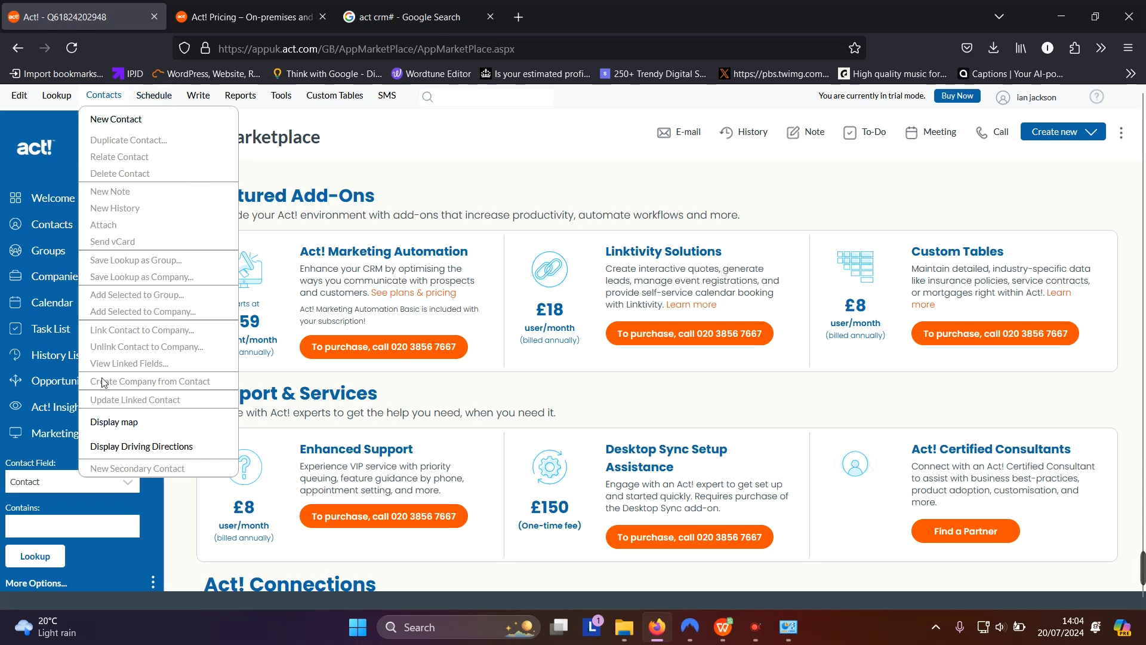
{"action": "left_click", "coordinate": [111, 420]}
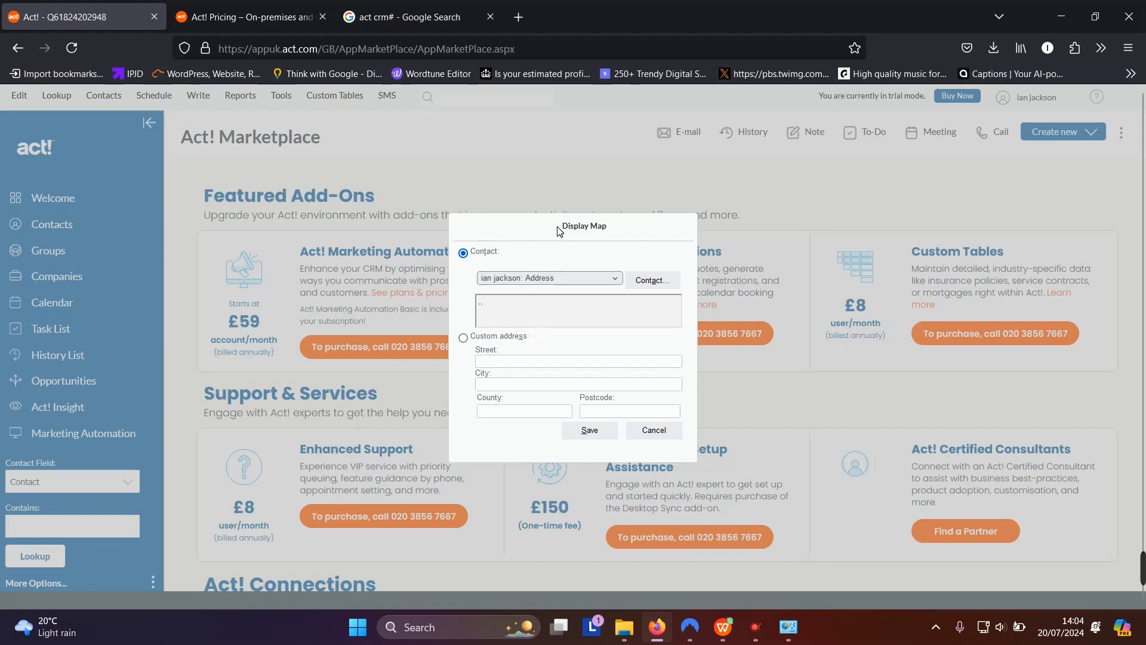
{"action": "left_click", "coordinate": [617, 280]}
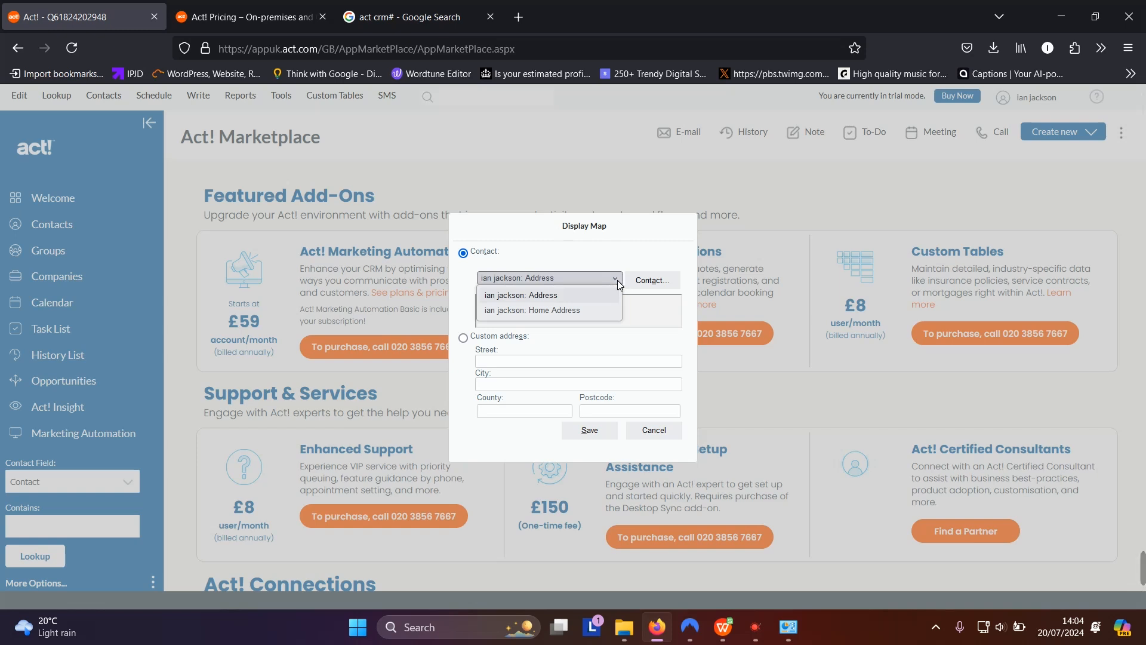
{"action": "left_click", "coordinate": [619, 283]}
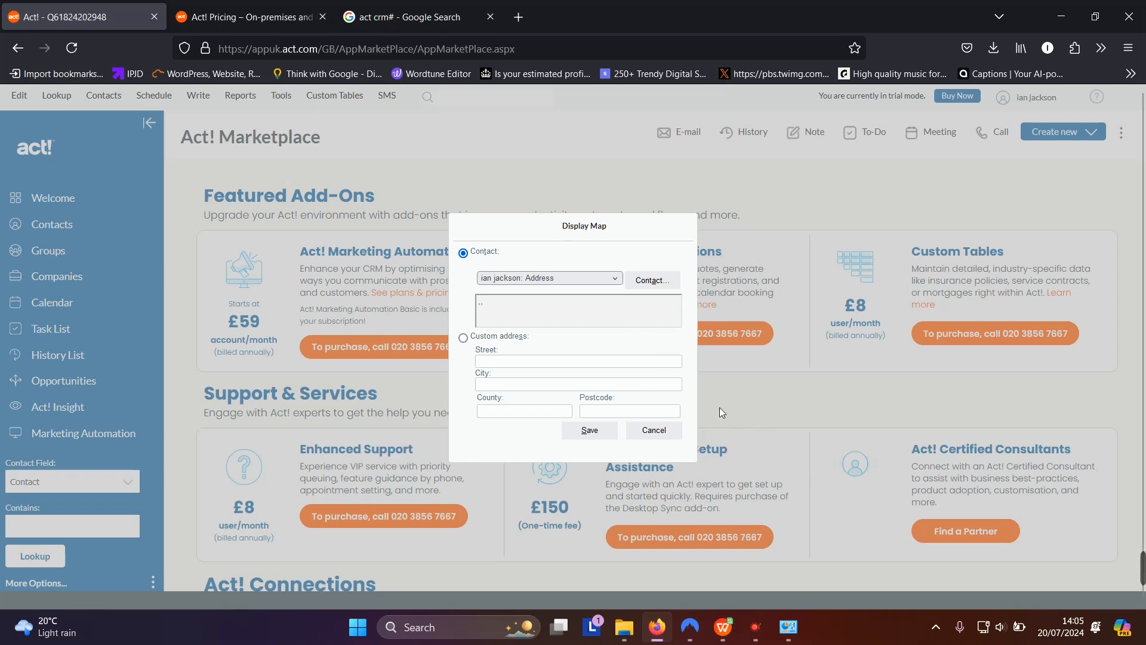
{"action": "left_click", "coordinate": [668, 430]}
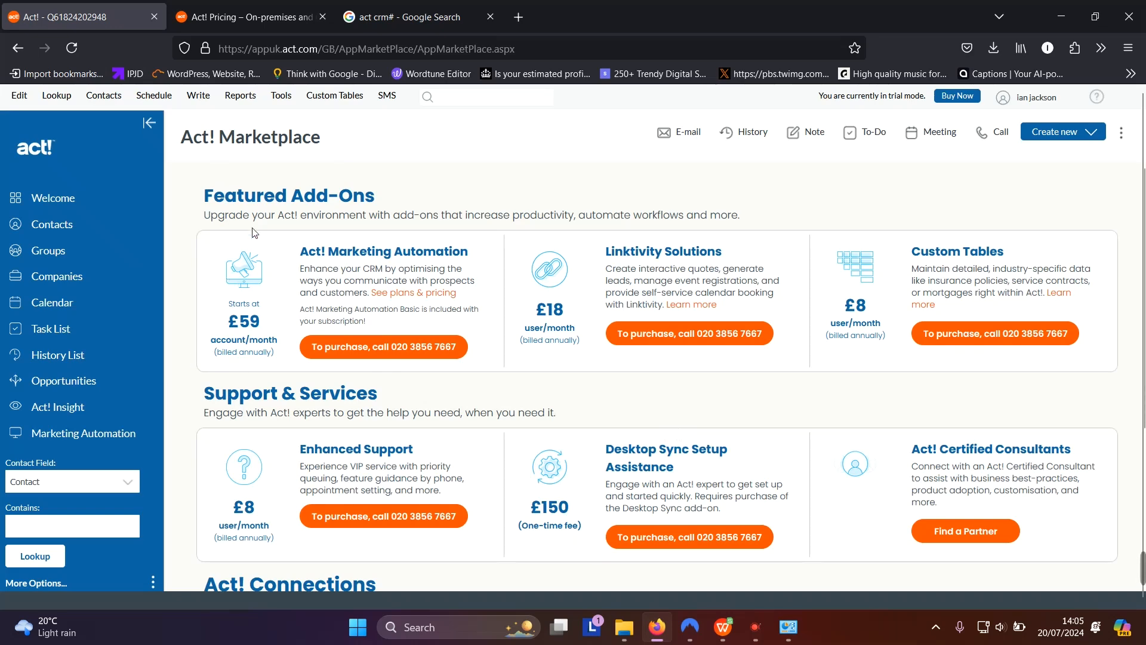
Start a new Call activity, scroll through its form, and cancel it without saving
{"action": "left_click", "coordinate": [153, 97]}
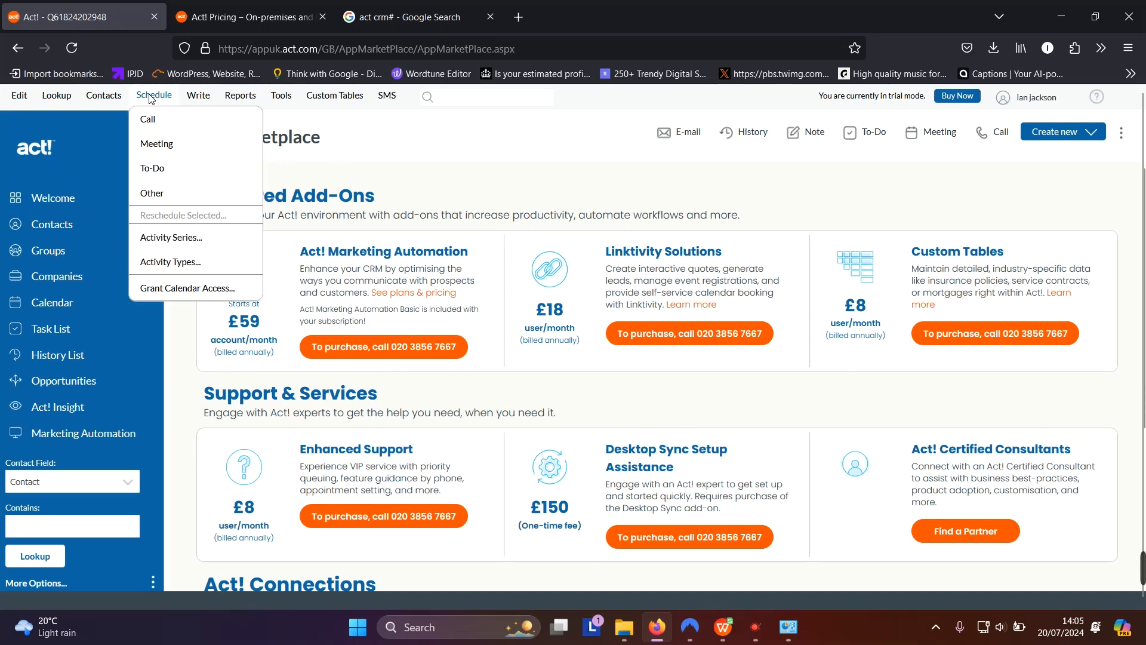
{"action": "left_click", "coordinate": [153, 117]}
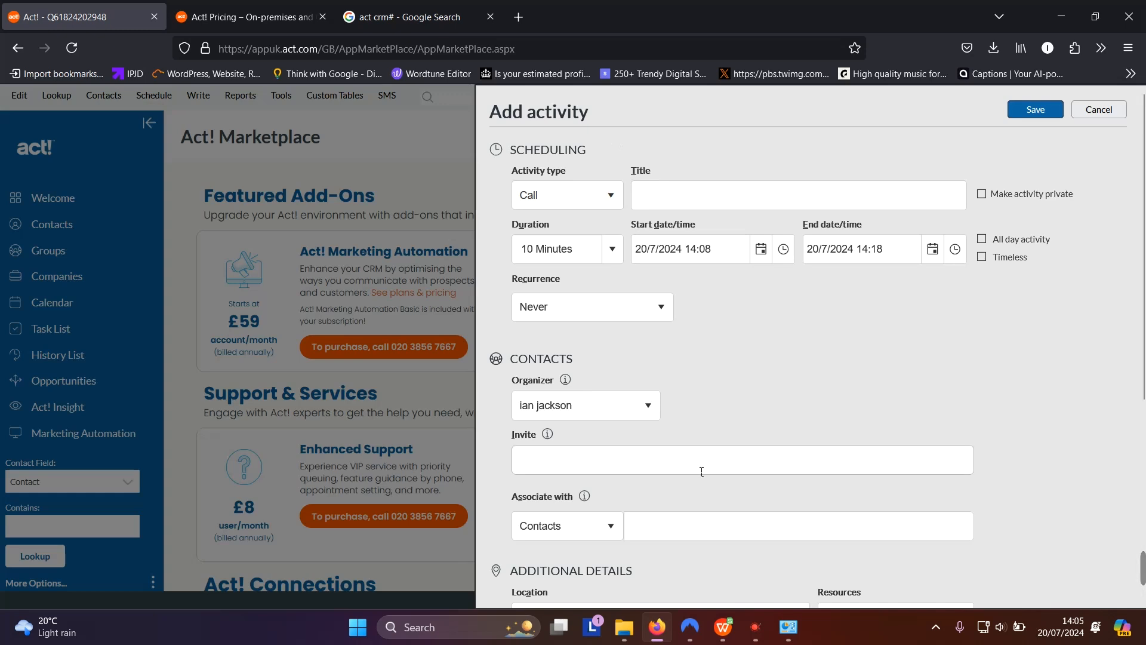
{"action": "scroll", "coordinate": [689, 455], "scroll_direction": "down", "scroll_amount": 5}
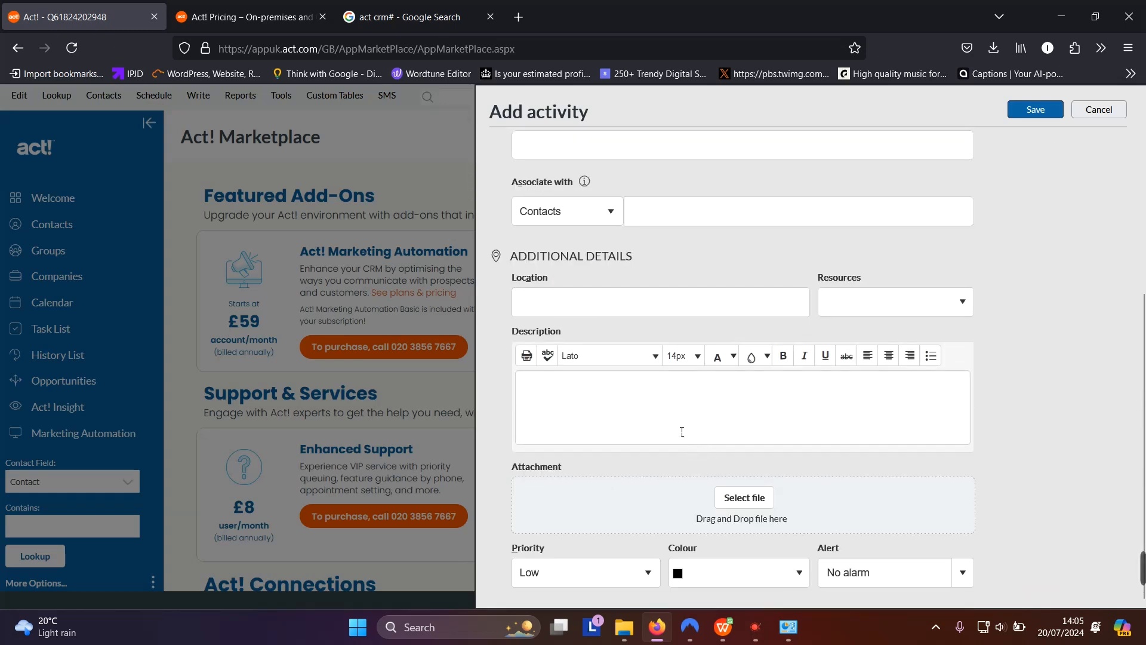
{"action": "scroll", "coordinate": [610, 376], "scroll_direction": "down", "scroll_amount": 2}
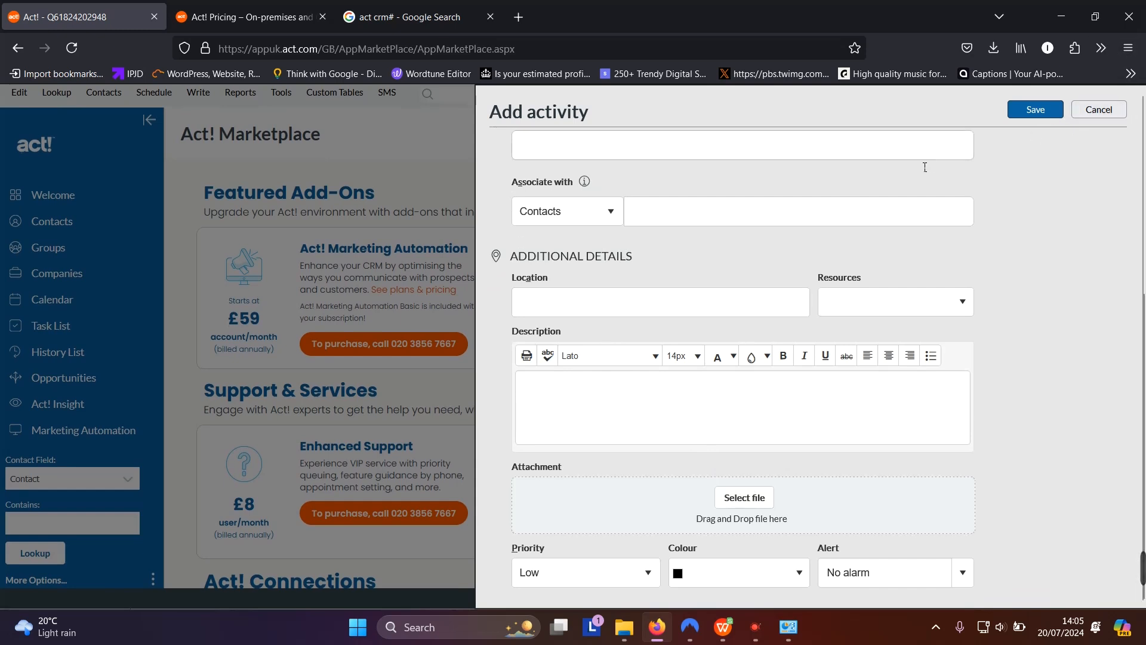
{"action": "scroll", "coordinate": [807, 186], "scroll_direction": "up", "scroll_amount": 5}
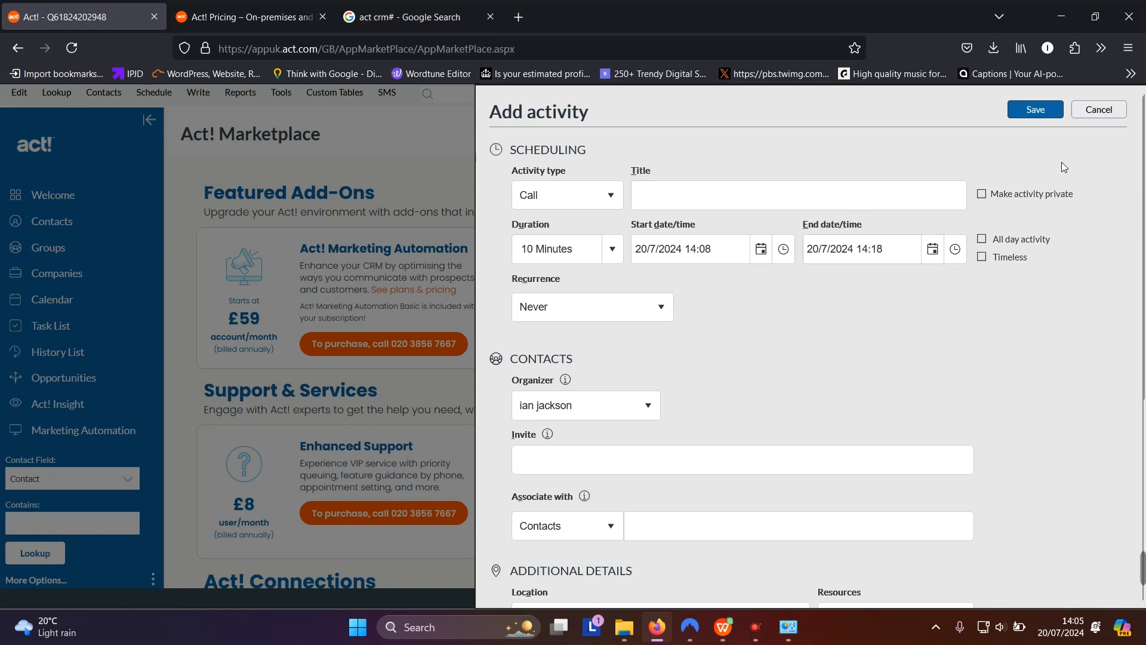
{"action": "left_click", "coordinate": [453, 152]}
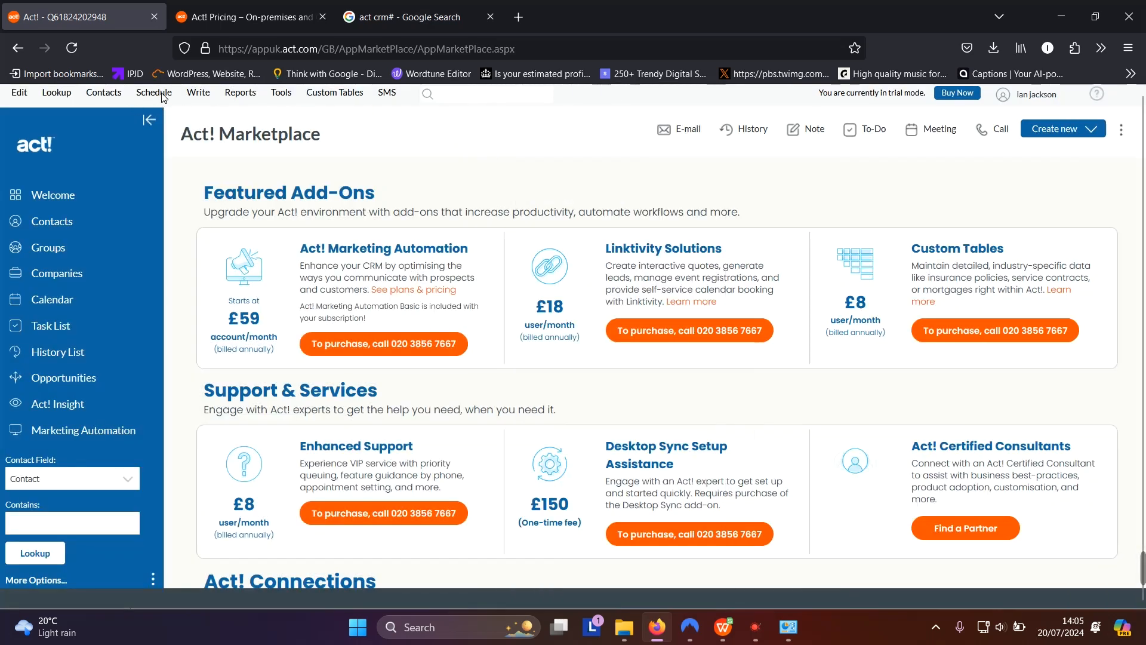
{"action": "left_click", "coordinate": [163, 95]}
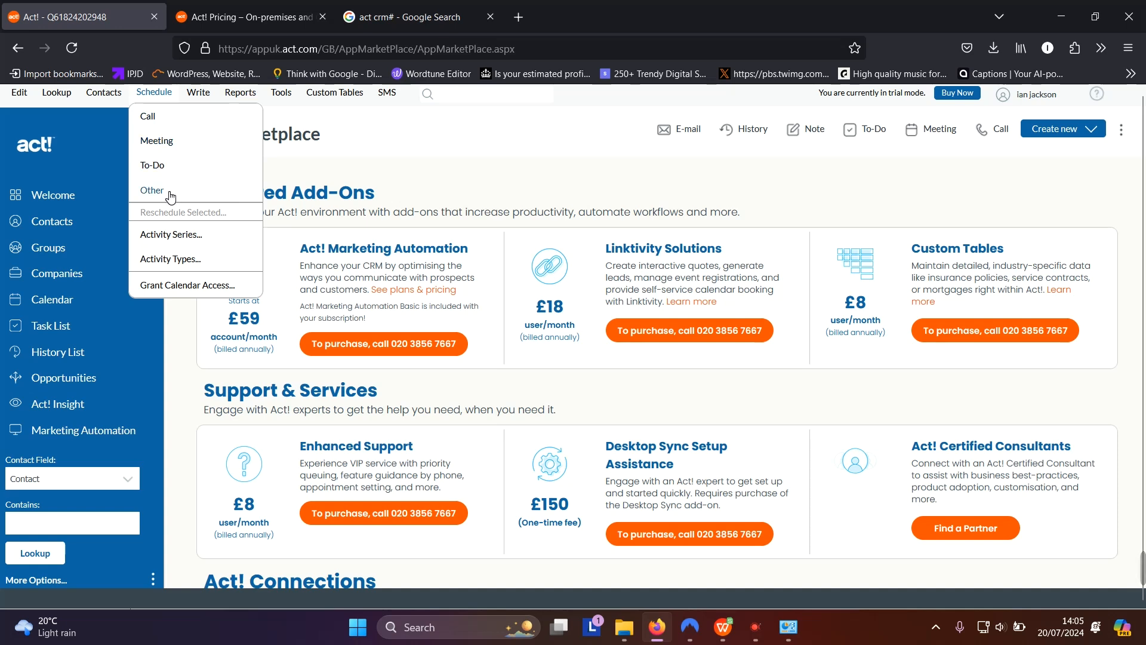
{"action": "left_click", "coordinate": [160, 140]}
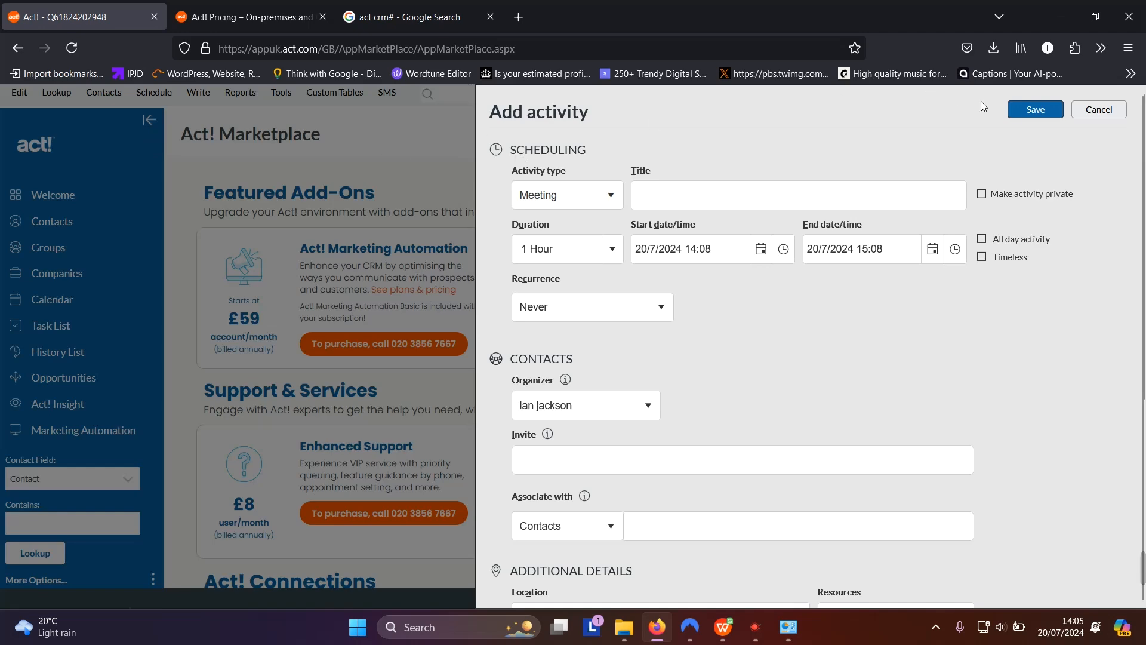
{"action": "left_click", "coordinate": [1099, 109]}
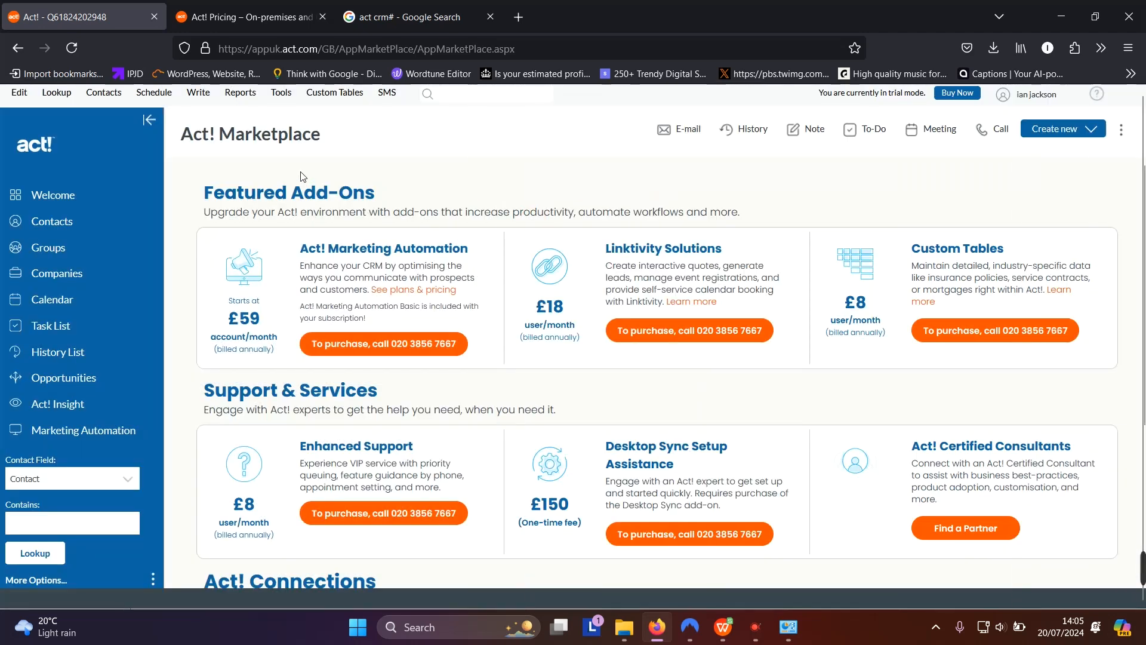
{"action": "left_click", "coordinate": [158, 94]}
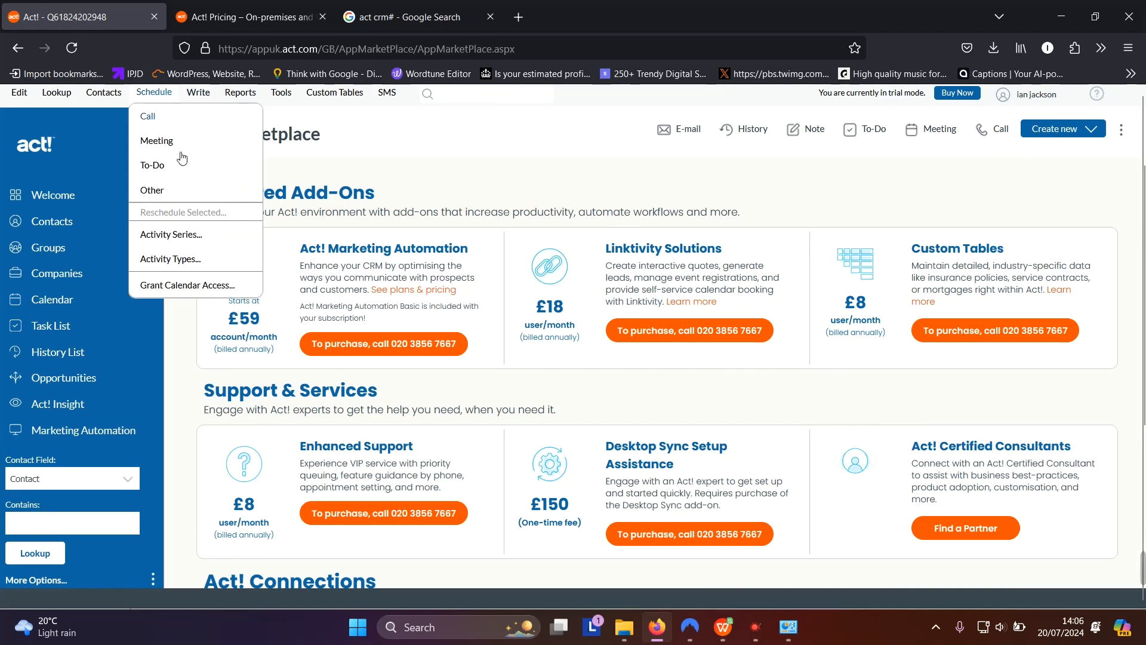
{"action": "left_click", "coordinate": [179, 235]}
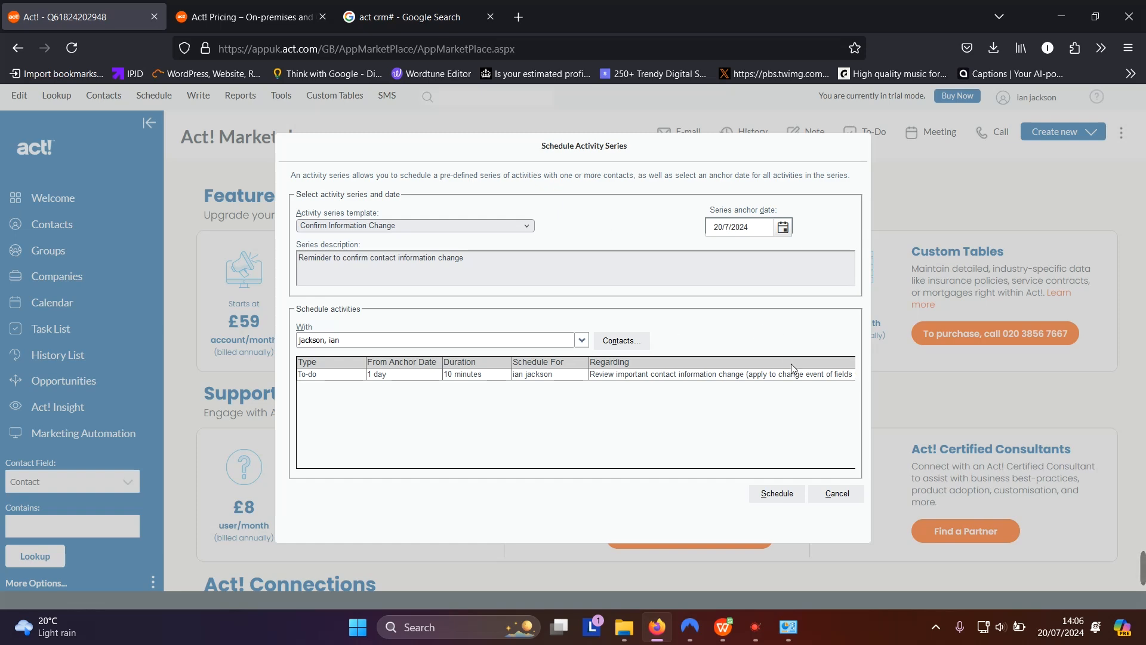
{"action": "left_click", "coordinate": [824, 491]}
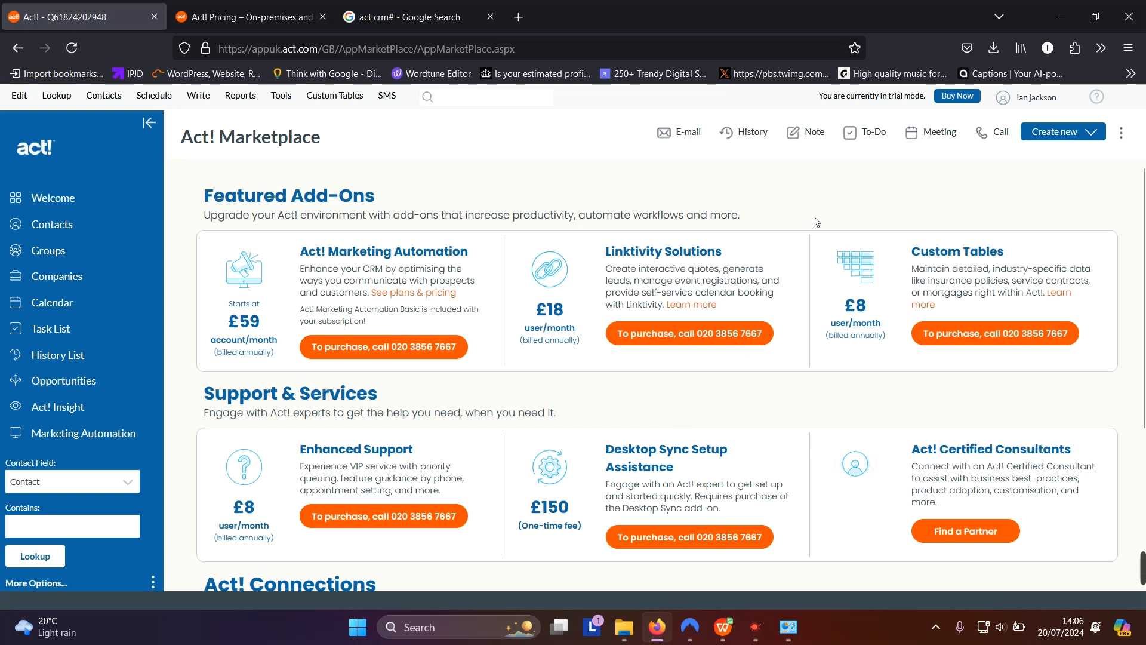
Open a stock Act! template through Write > Edit Template and open the downloaded .amm file
{"action": "left_click", "coordinate": [195, 95]}
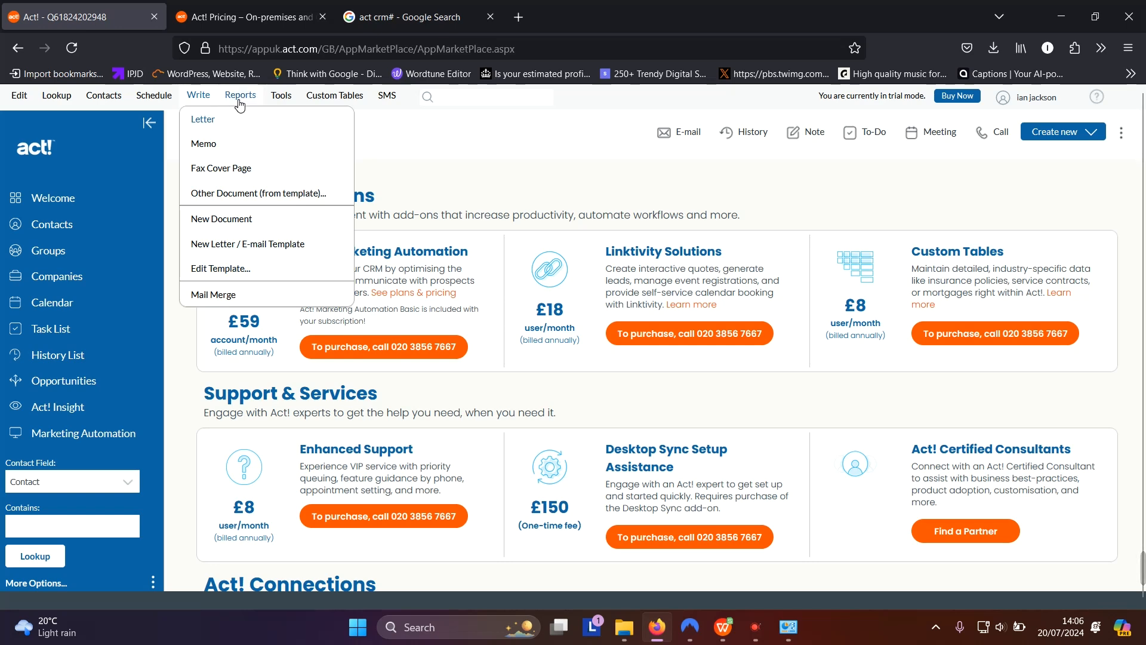
{"action": "left_click", "coordinate": [224, 268]}
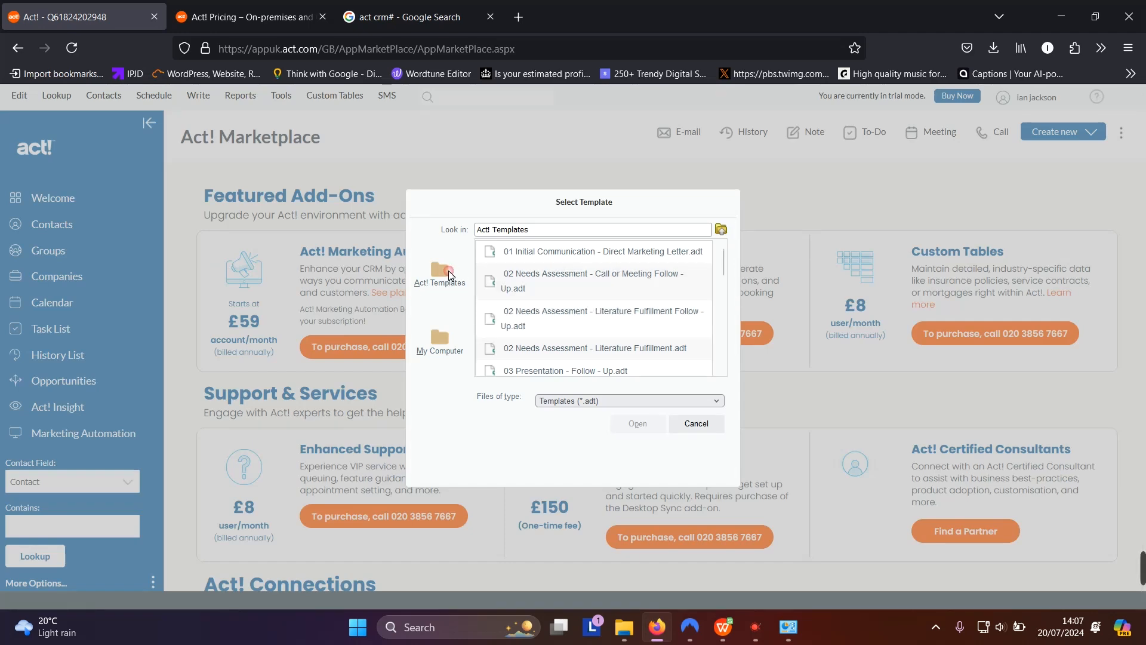
{"action": "double_click", "coordinate": [535, 280]}
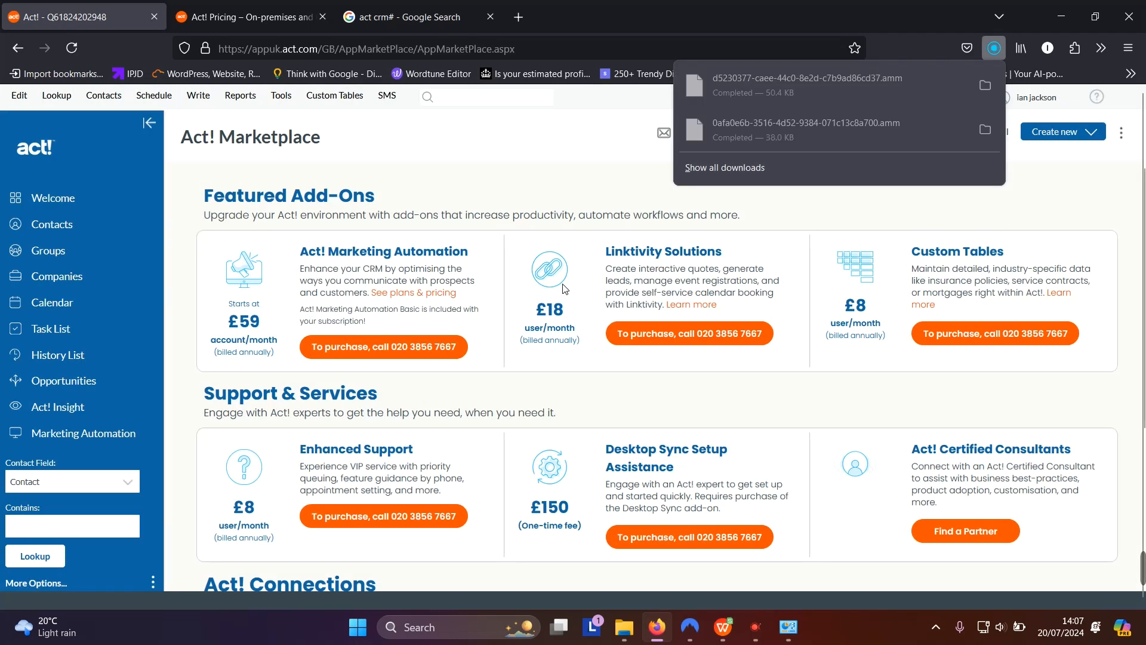
{"action": "left_click", "coordinate": [891, 91]}
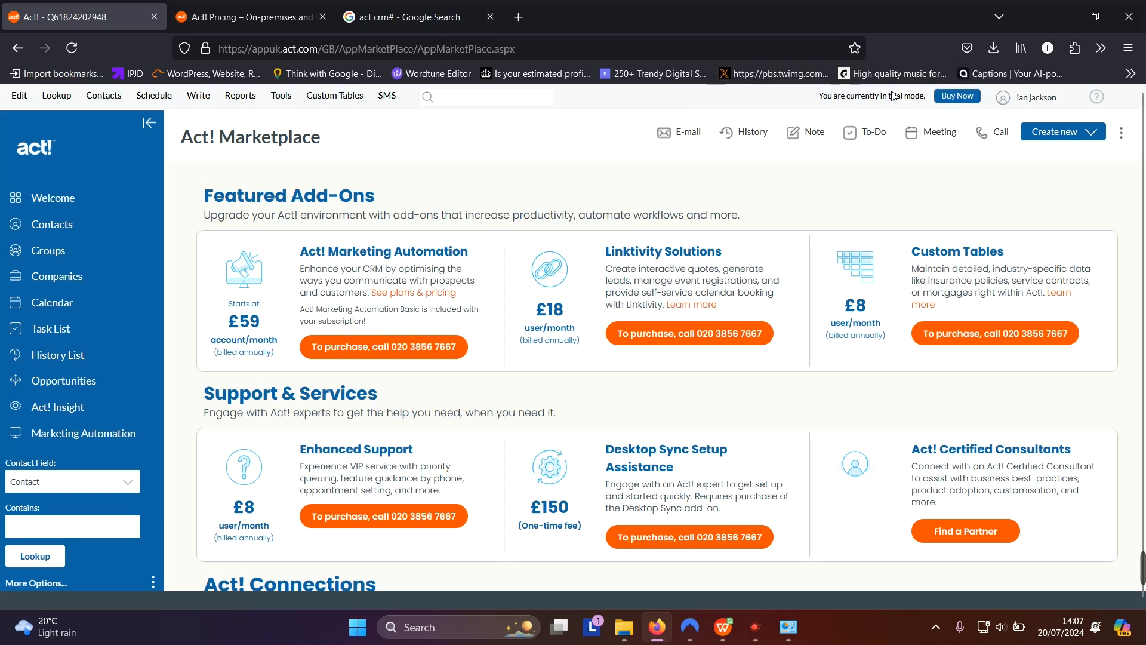
{"action": "left_click", "coordinate": [991, 51]}
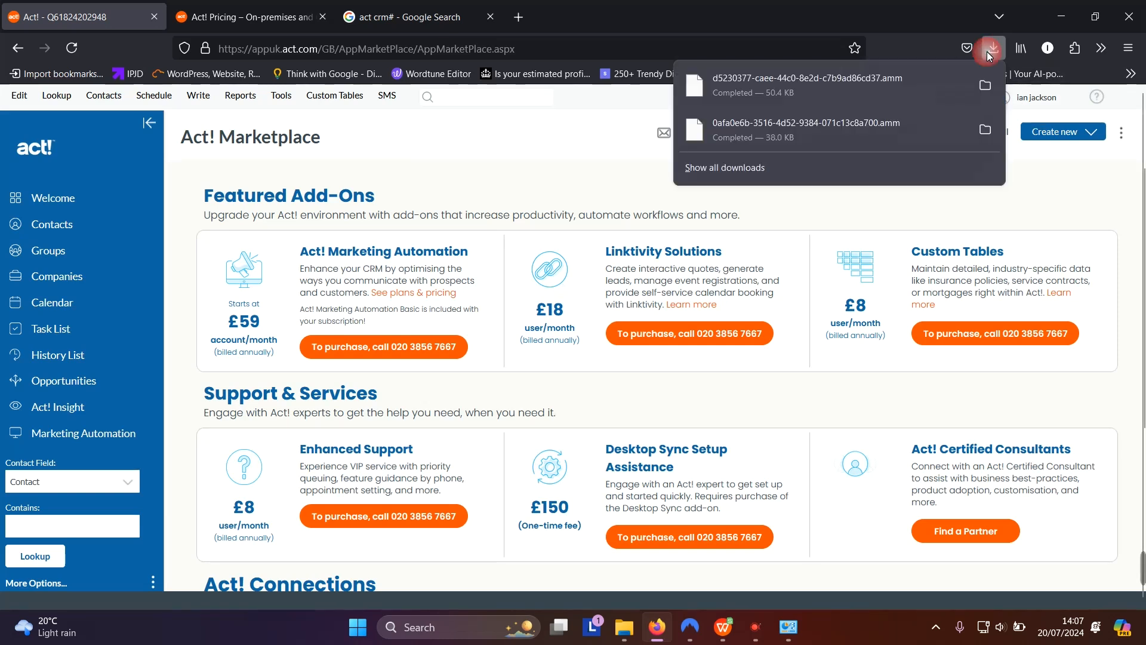
{"action": "left_click", "coordinate": [901, 79]}
{"action": "left_click", "coordinate": [894, 74]}
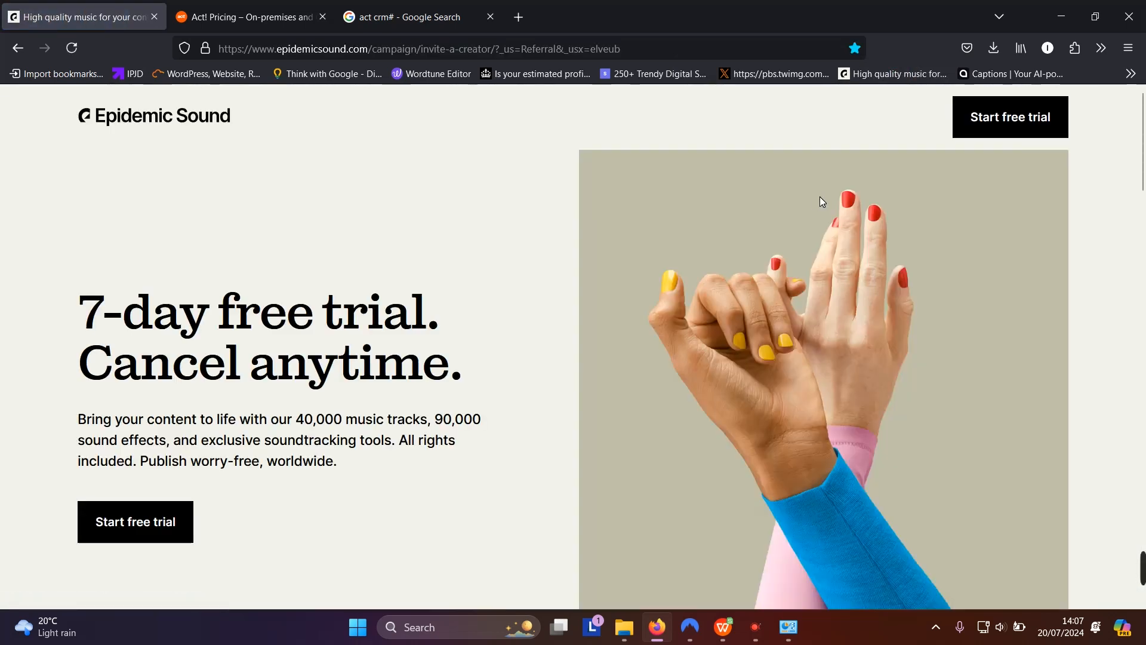
{"action": "scroll", "coordinate": [750, 209], "scroll_direction": "down", "scroll_amount": 8}
{"action": "scroll", "coordinate": [747, 237], "scroll_direction": "down", "scroll_amount": 5}
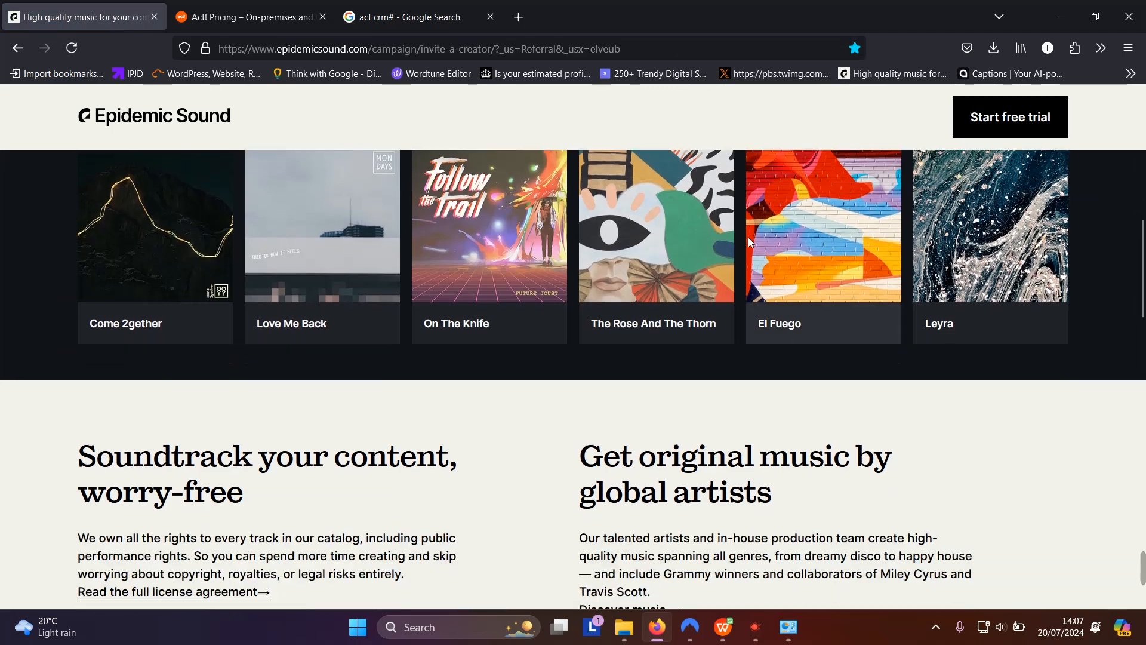
{"action": "scroll", "coordinate": [754, 239], "scroll_direction": "up", "scroll_amount": 12}
{"action": "scroll", "coordinate": [764, 222], "scroll_direction": "up", "scroll_amount": 1}
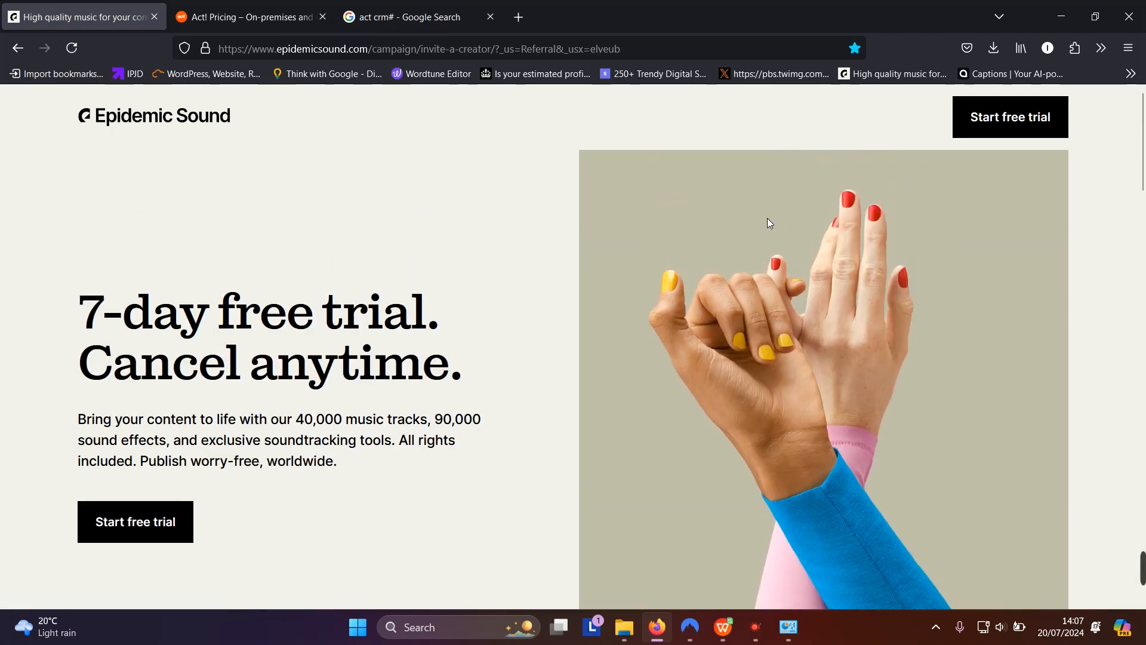
{"action": "left_click", "coordinate": [365, 18]}
{"action": "left_click", "coordinate": [301, 21]}
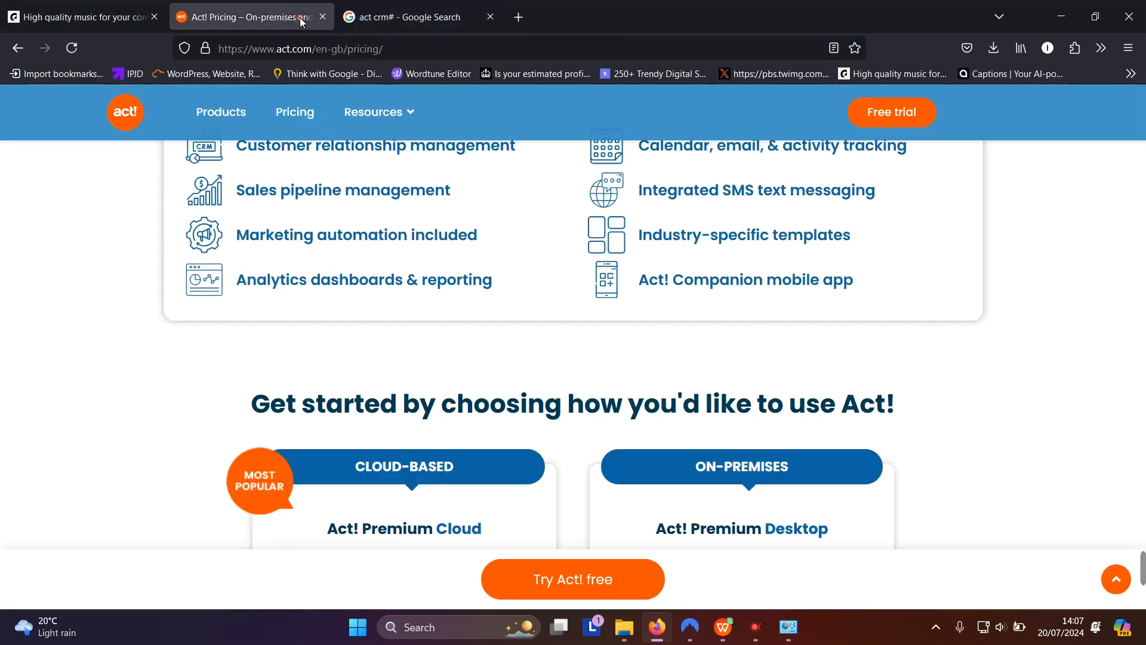
{"action": "left_click", "coordinate": [126, 24]}
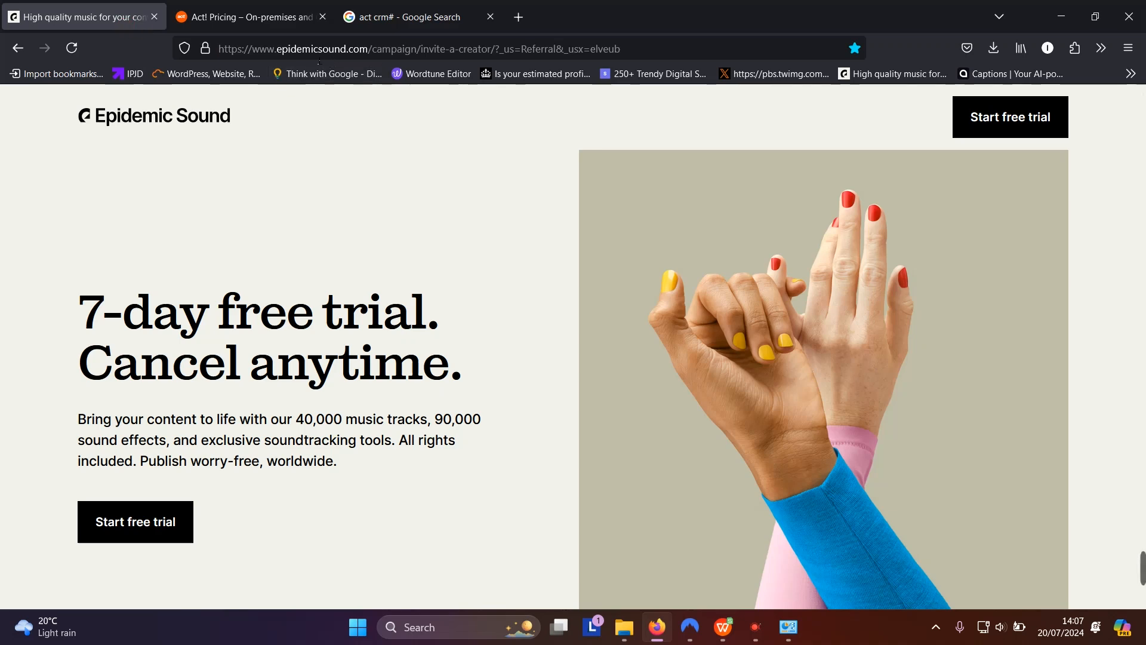
{"action": "left_click", "coordinate": [16, 52]}
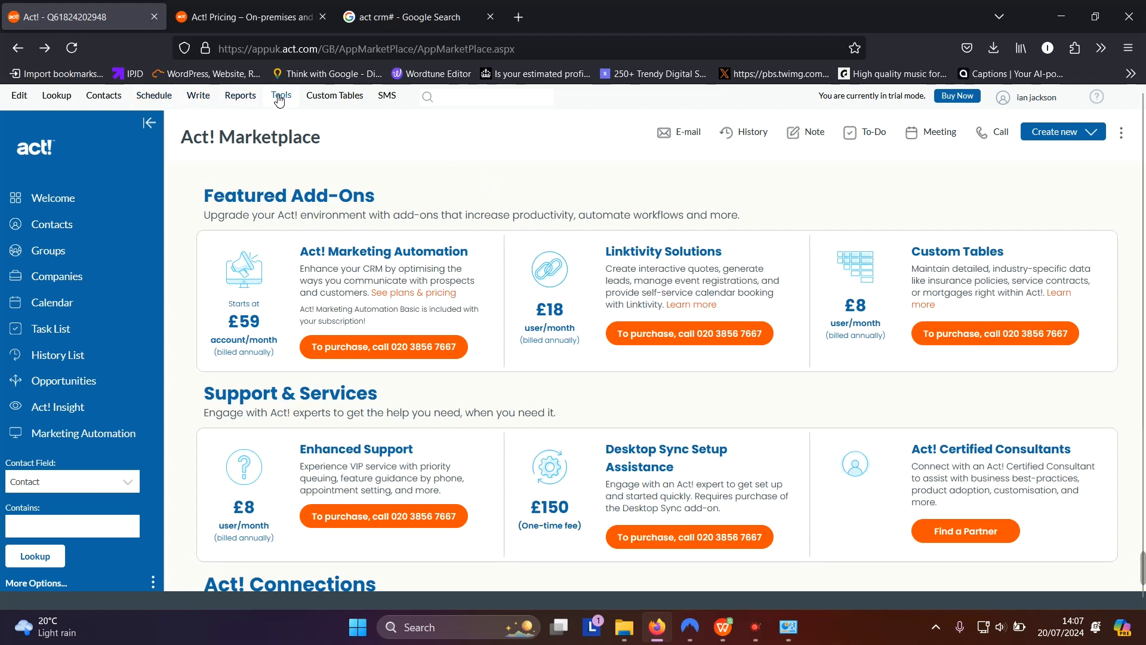
Create a New Letter / E-mail Template and open the resulting downloaded .amm file
{"action": "left_click", "coordinate": [203, 98]}
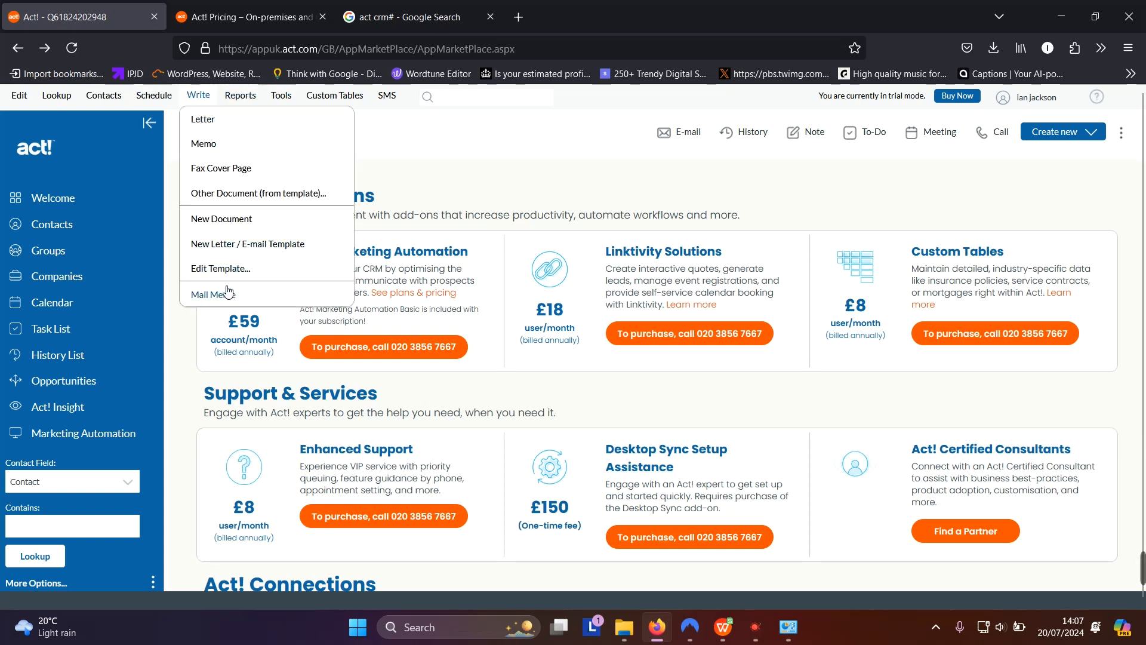
{"action": "left_click", "coordinate": [253, 249]}
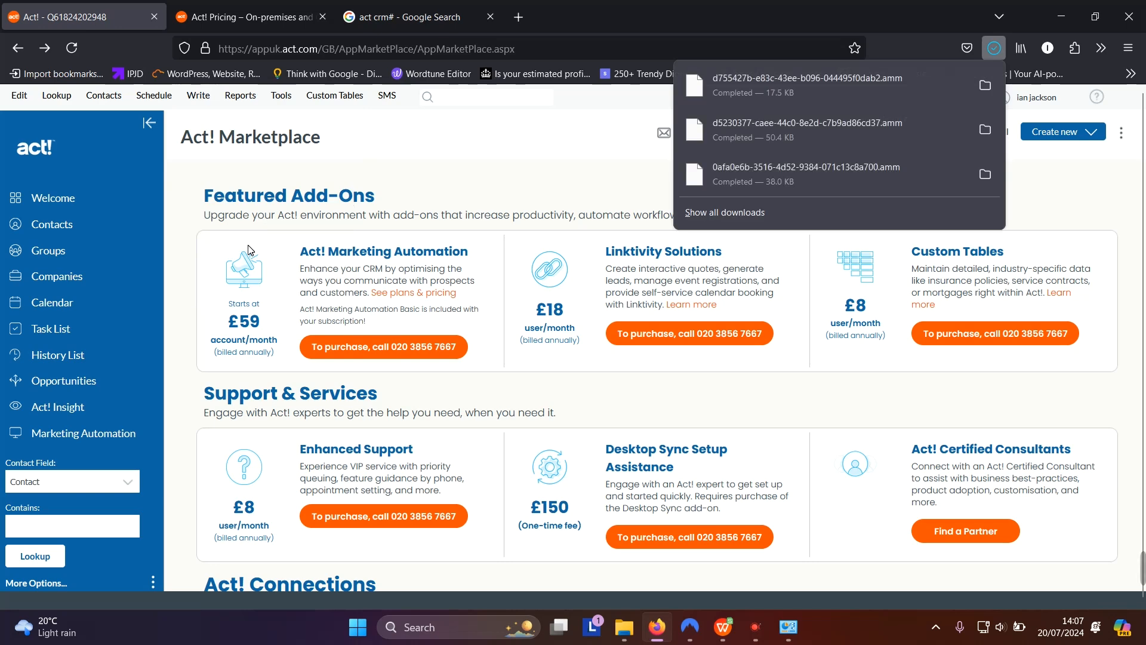
{"action": "left_click", "coordinate": [826, 130]}
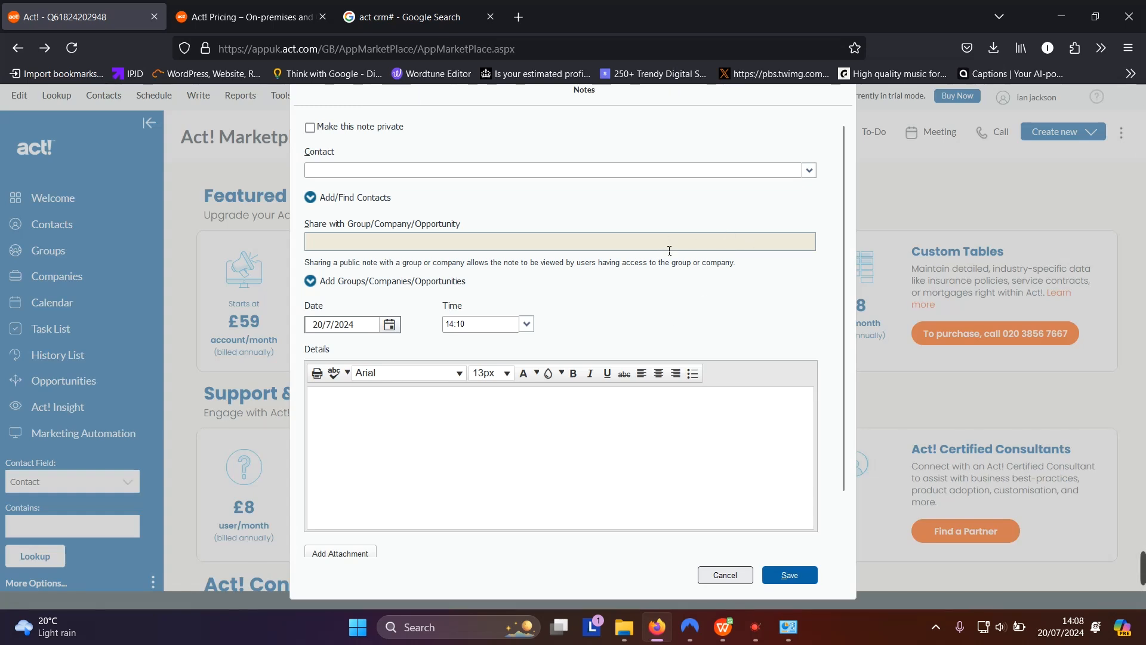
Scroll through the blank Notes form and cancel it without saving
{"action": "scroll", "coordinate": [674, 244], "scroll_direction": "down", "scroll_amount": 2}
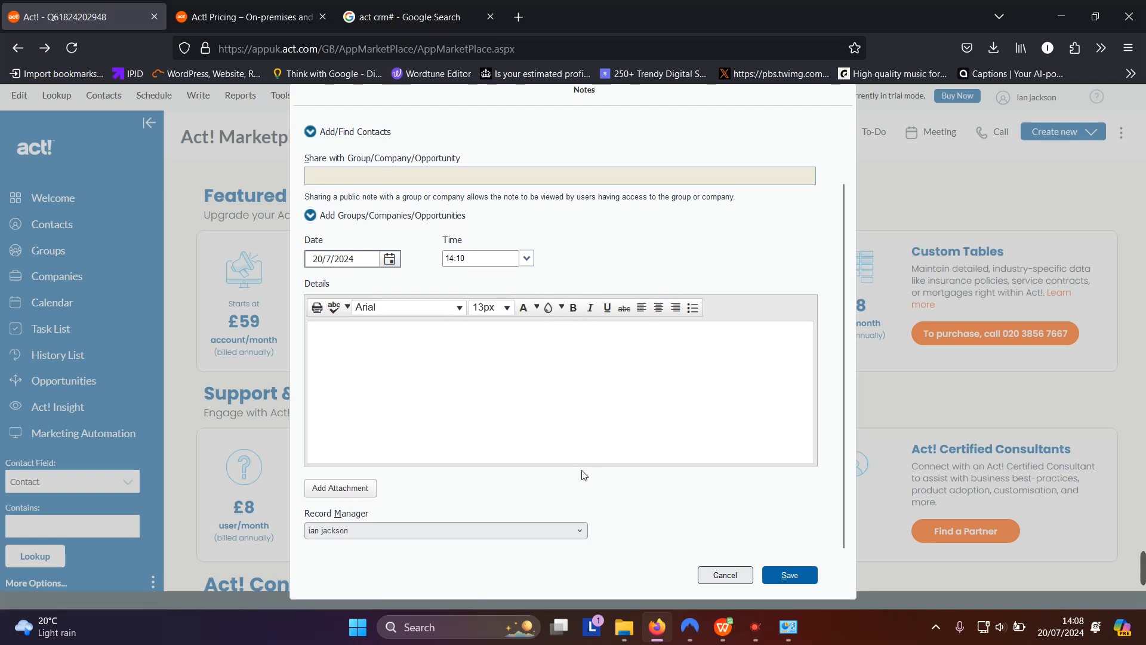
{"action": "scroll", "coordinate": [761, 441], "scroll_direction": "up", "scroll_amount": 2}
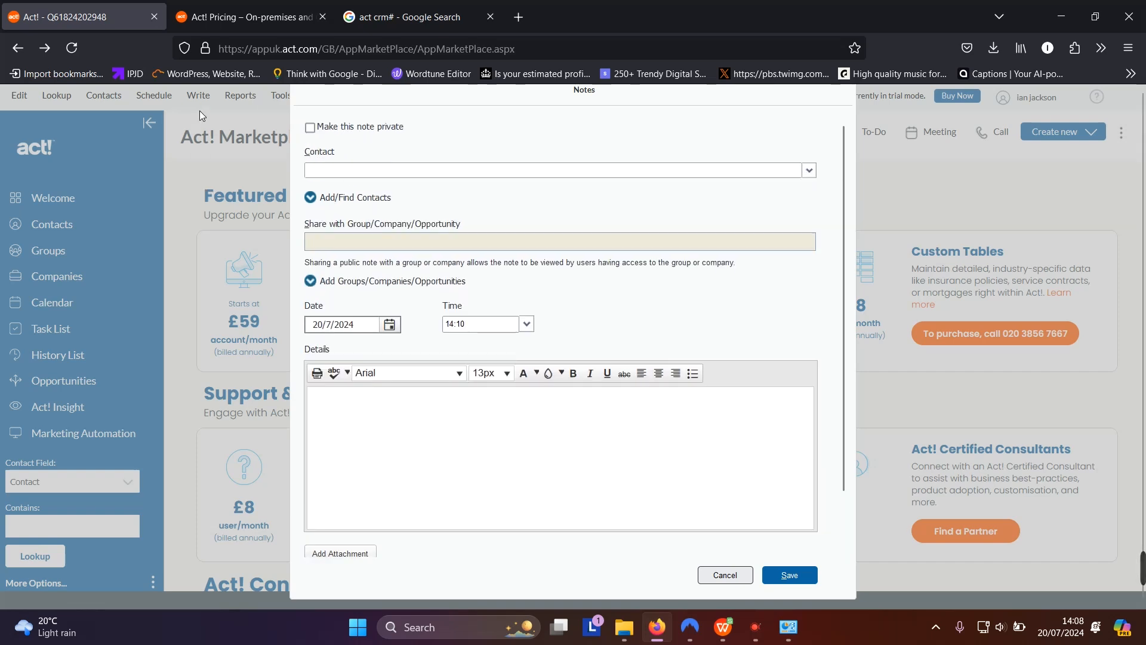
{"action": "left_click", "coordinate": [725, 575]}
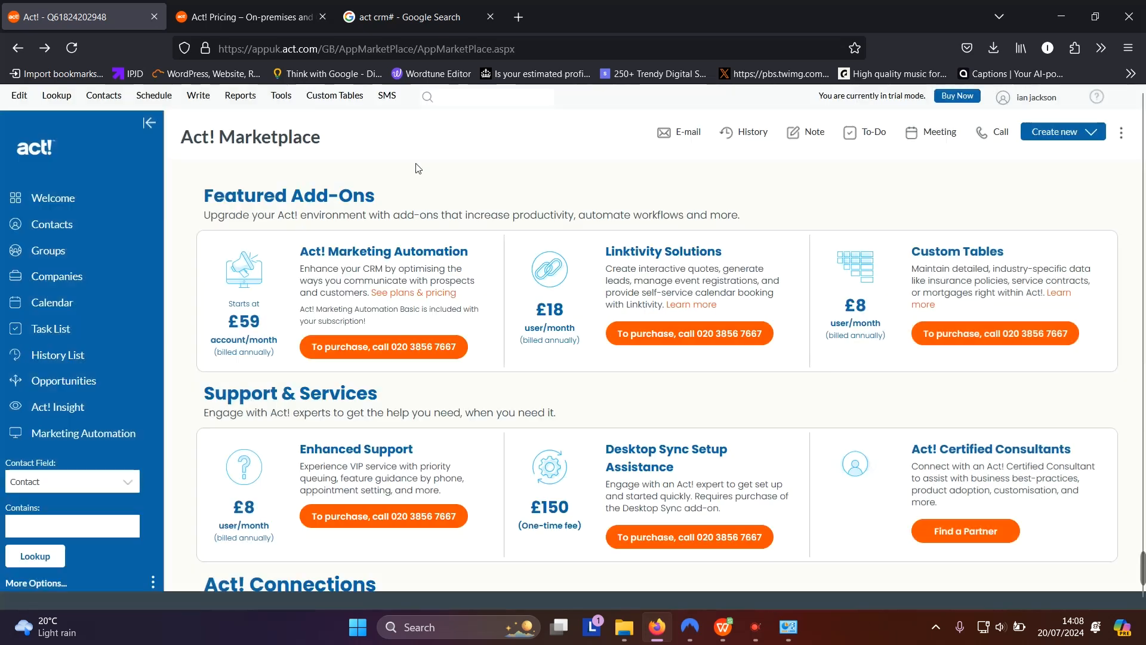
{"action": "left_click", "coordinate": [284, 100]}
{"action": "left_click", "coordinate": [232, 98]}
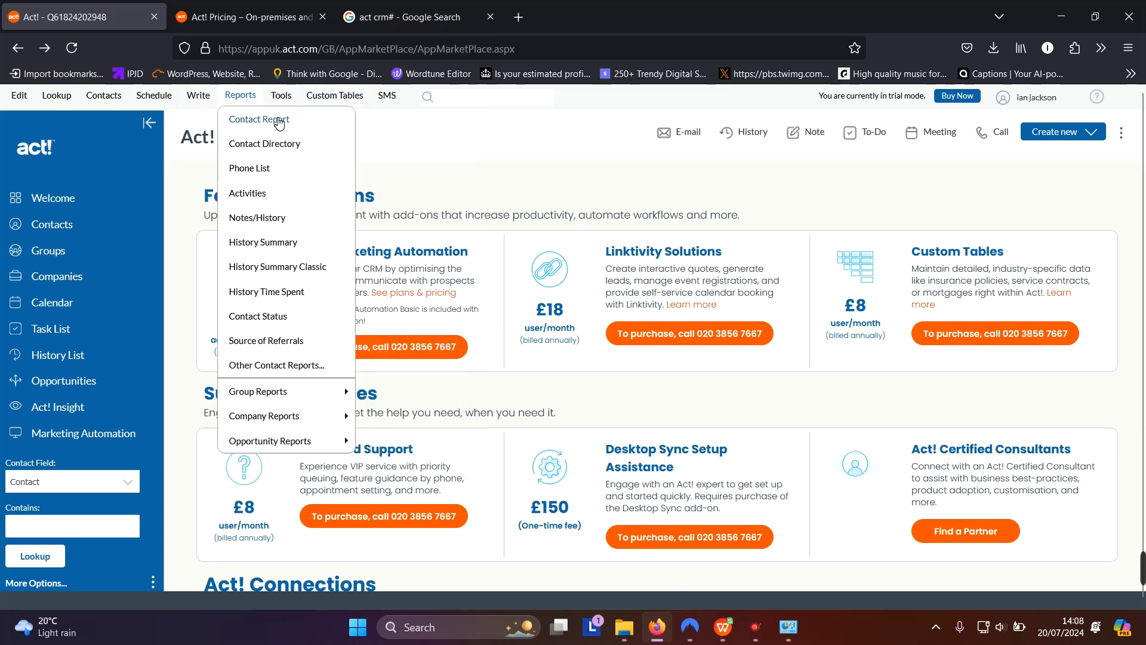
{"action": "left_click", "coordinate": [279, 170]}
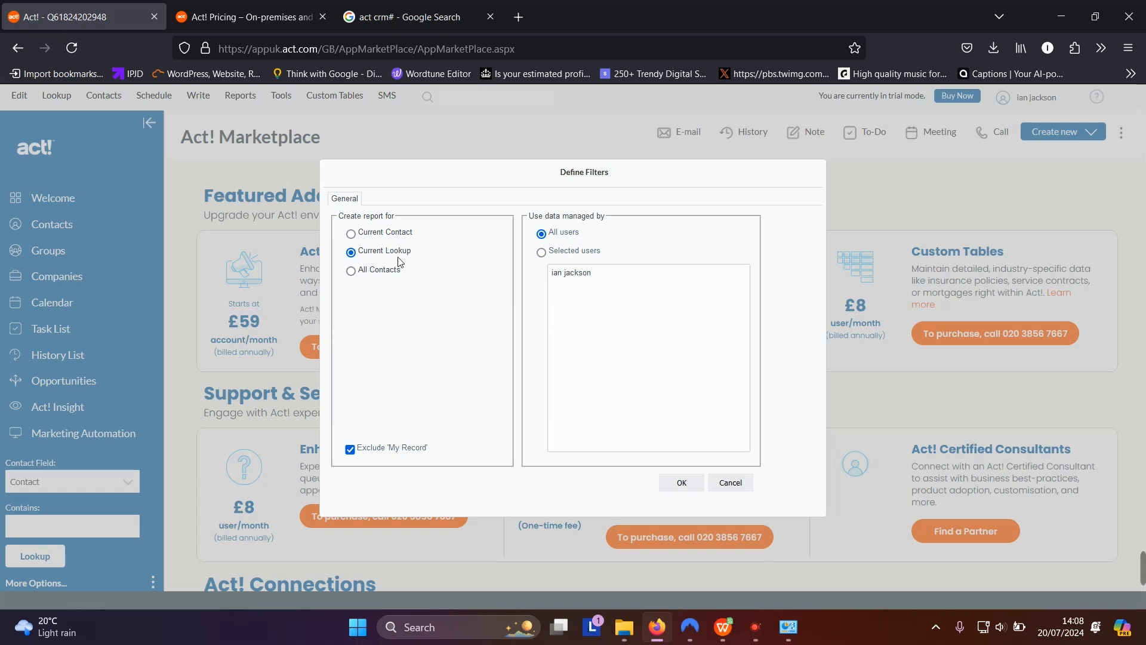
{"action": "left_click", "coordinate": [361, 235]}
{"action": "left_click", "coordinate": [729, 482]}
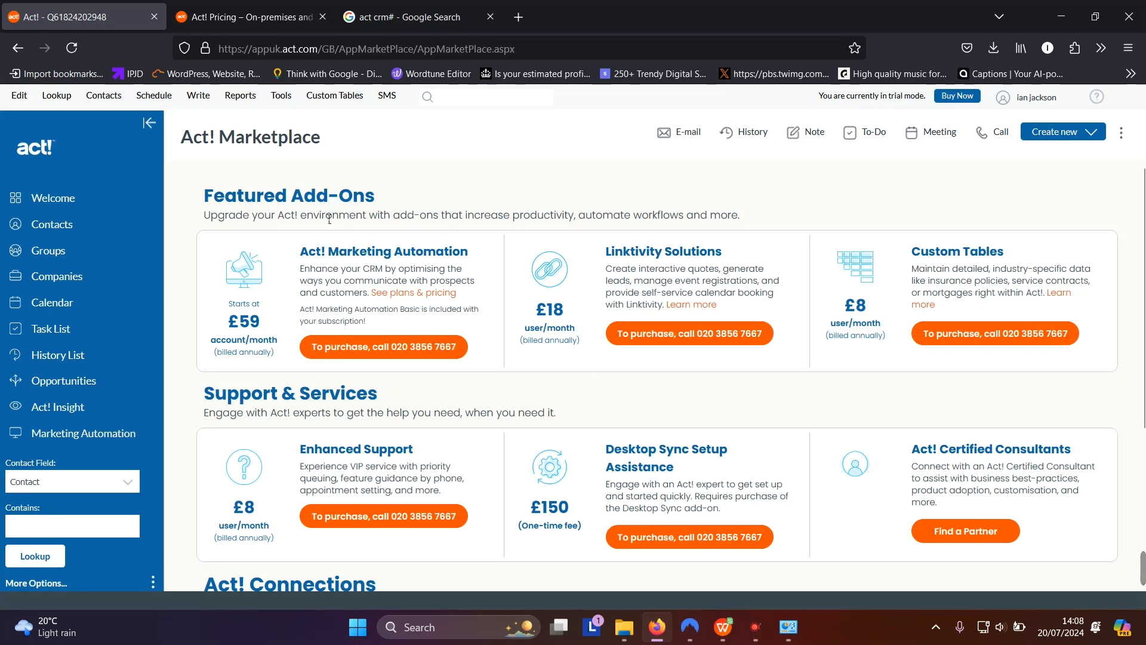
{"action": "left_click", "coordinate": [240, 97]}
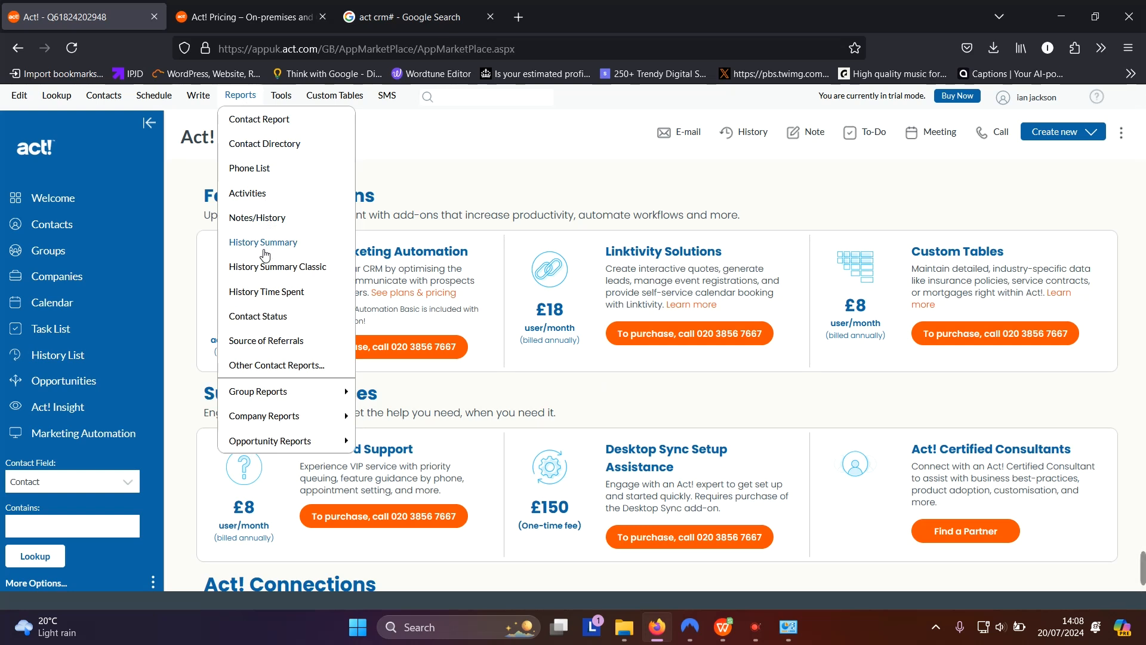
{"action": "left_click", "coordinate": [273, 340]}
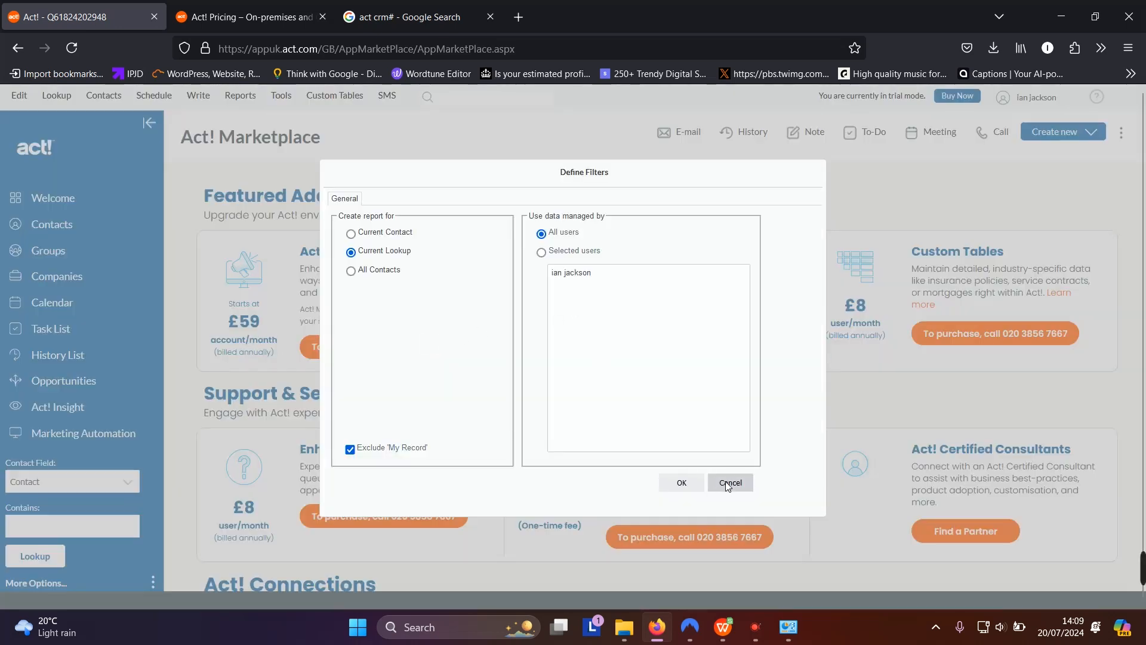
{"action": "left_click", "coordinate": [729, 482]}
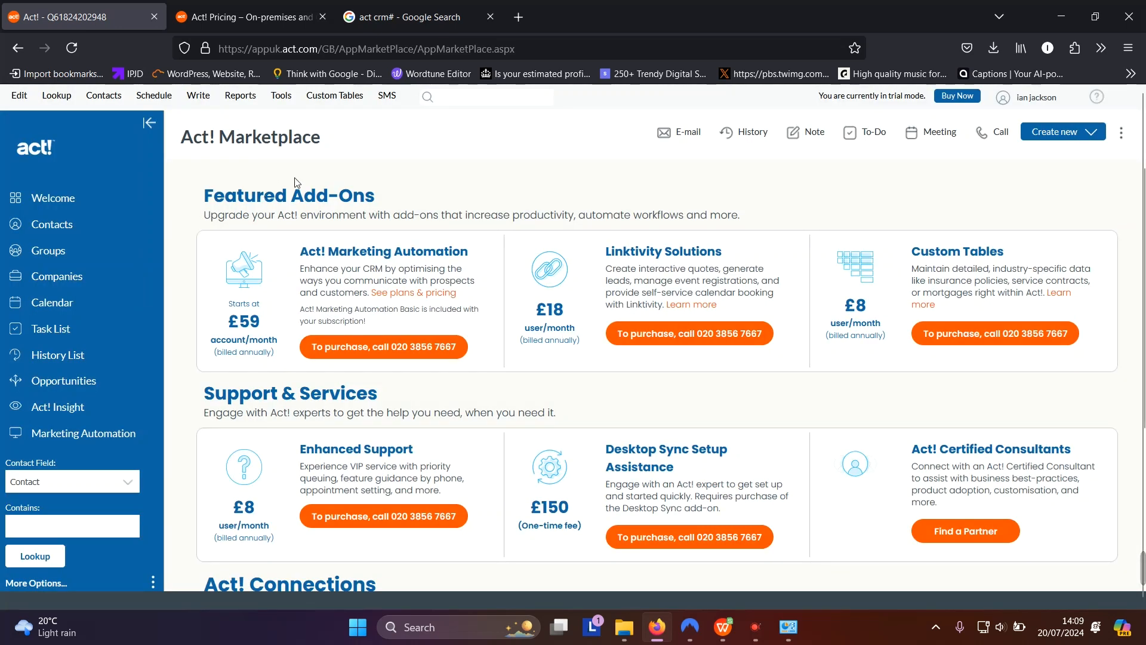
Open Tools > Manage Users and follow Additional Settings to the my.act.com Manage Users page
{"action": "left_click", "coordinate": [282, 97]}
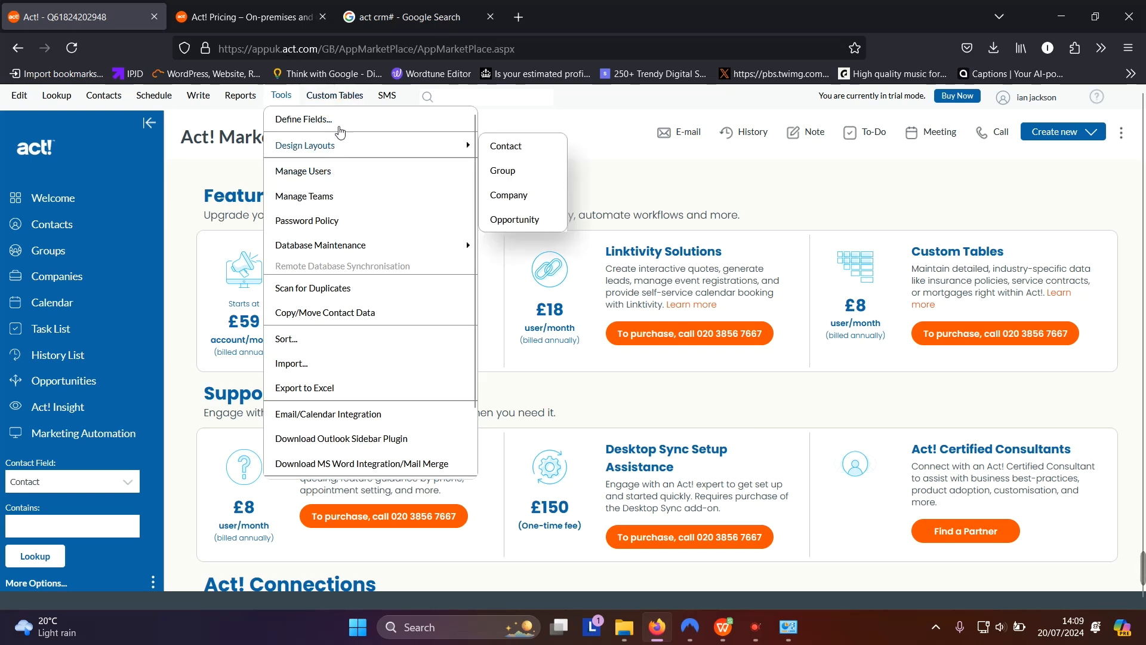
{"action": "mouse_move", "coordinate": [362, 145]}
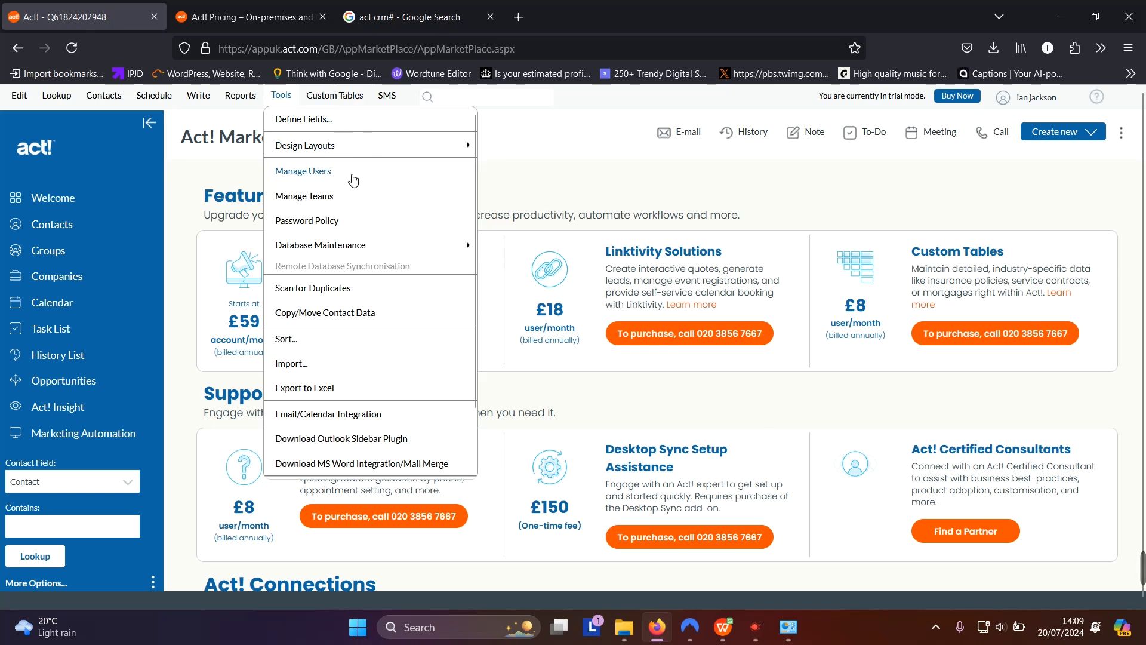
{"action": "left_click", "coordinate": [333, 172]}
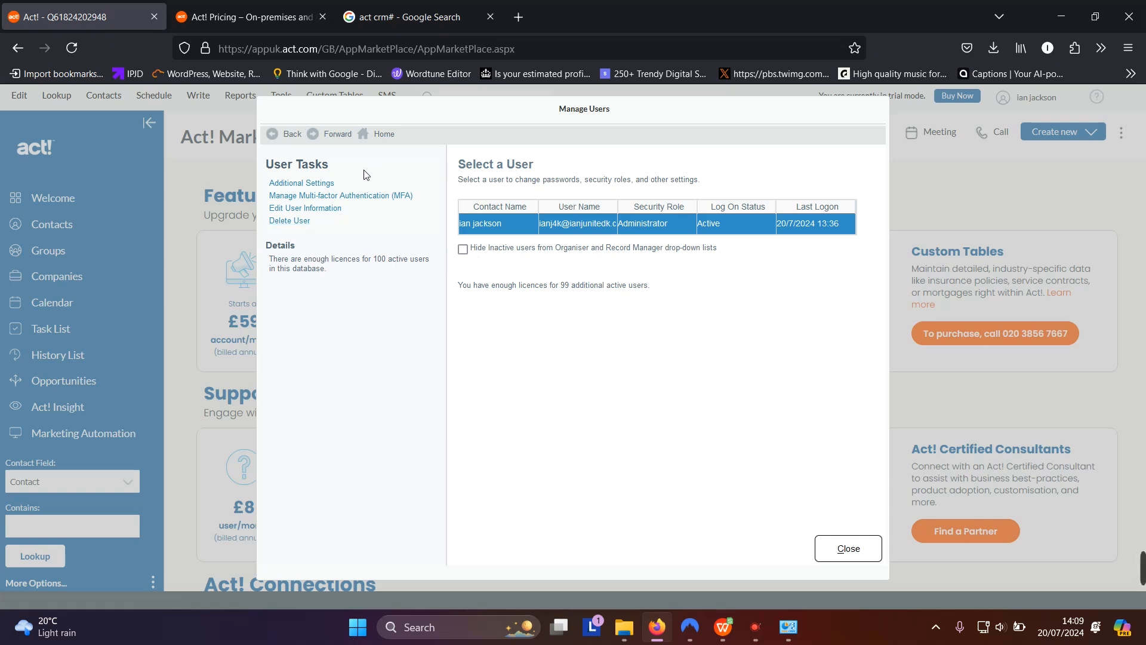
{"action": "left_click", "coordinate": [327, 190]}
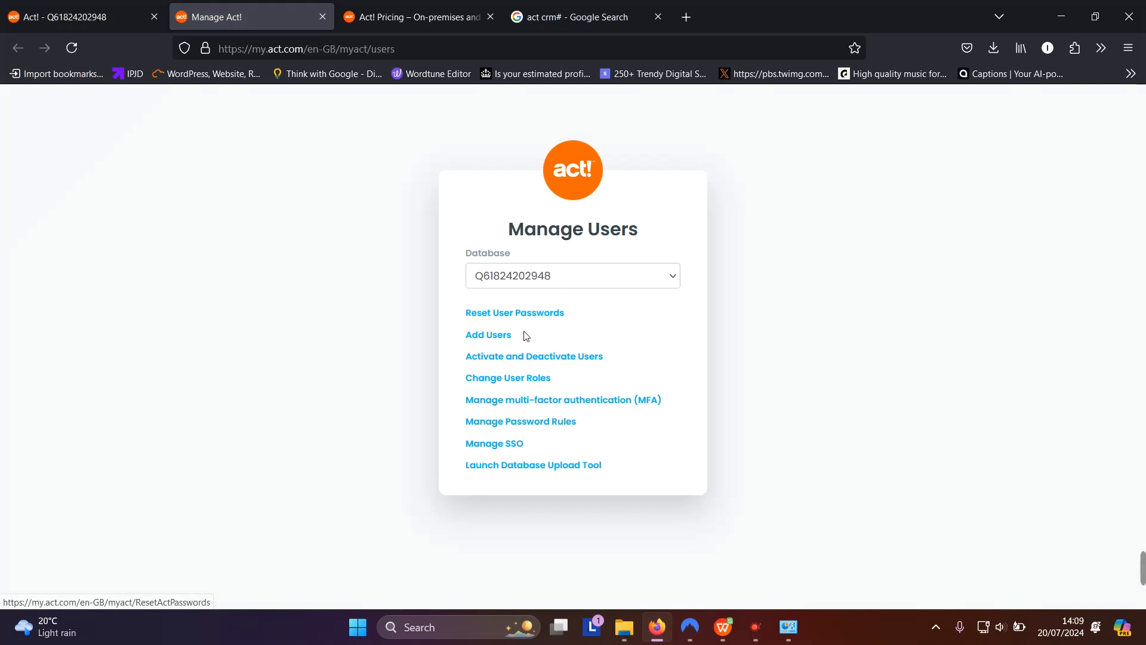
Start a new Act! CRM user and enter Guest as both first and last name
{"action": "left_click", "coordinate": [505, 336]}
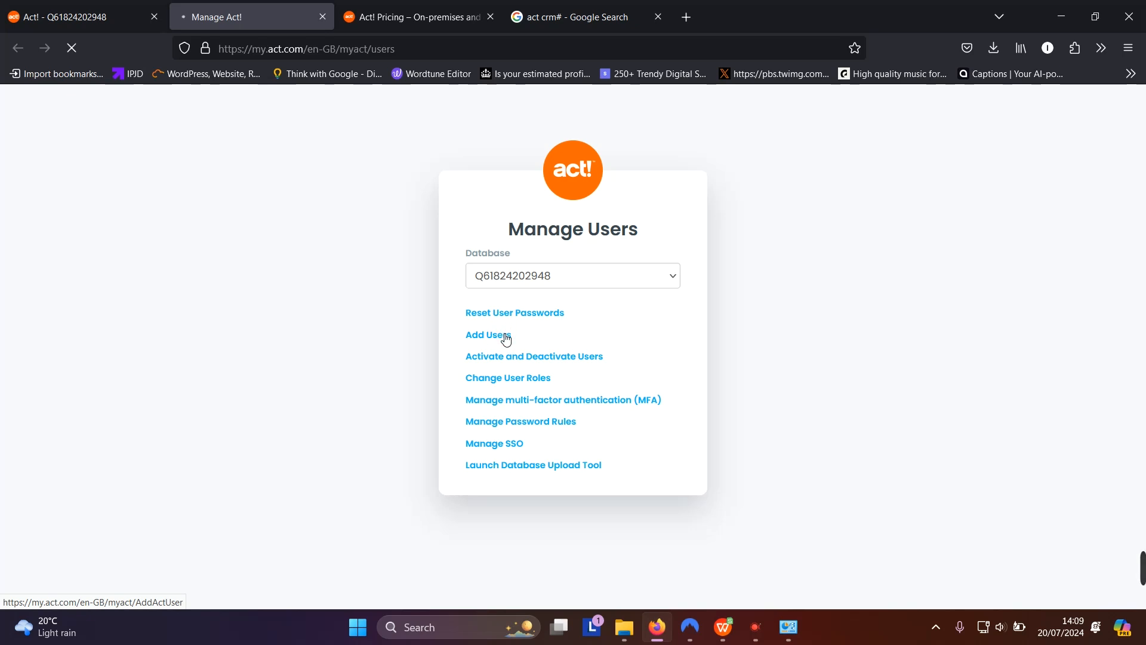
{"action": "left_click", "coordinate": [456, 297]}
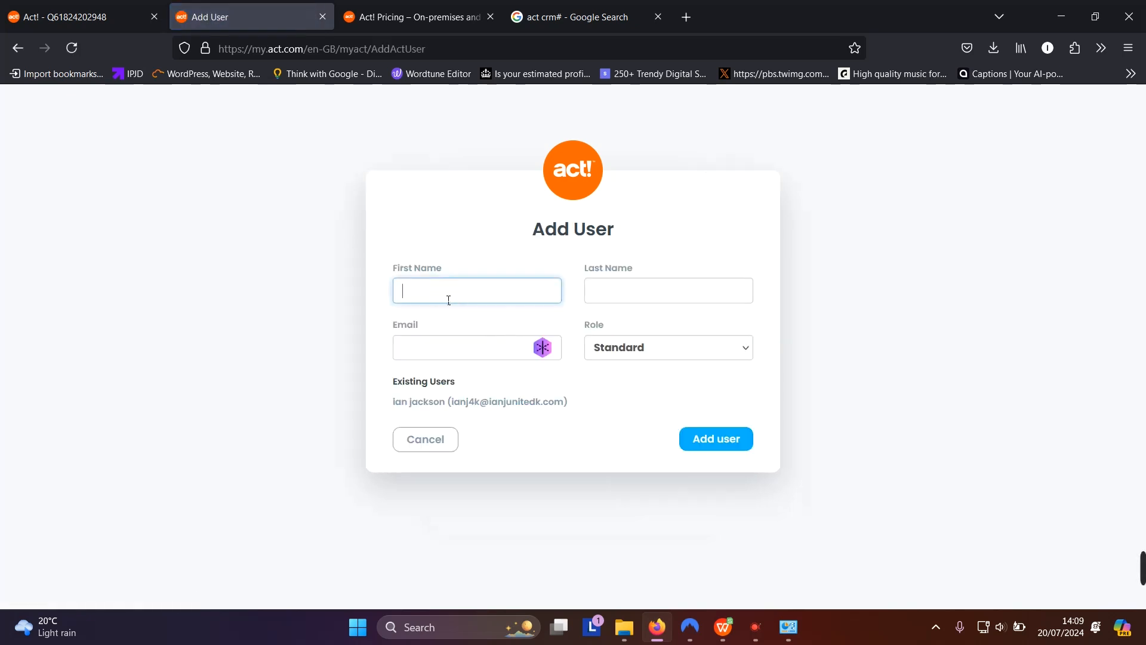
{"action": "type", "text": "Guest"}
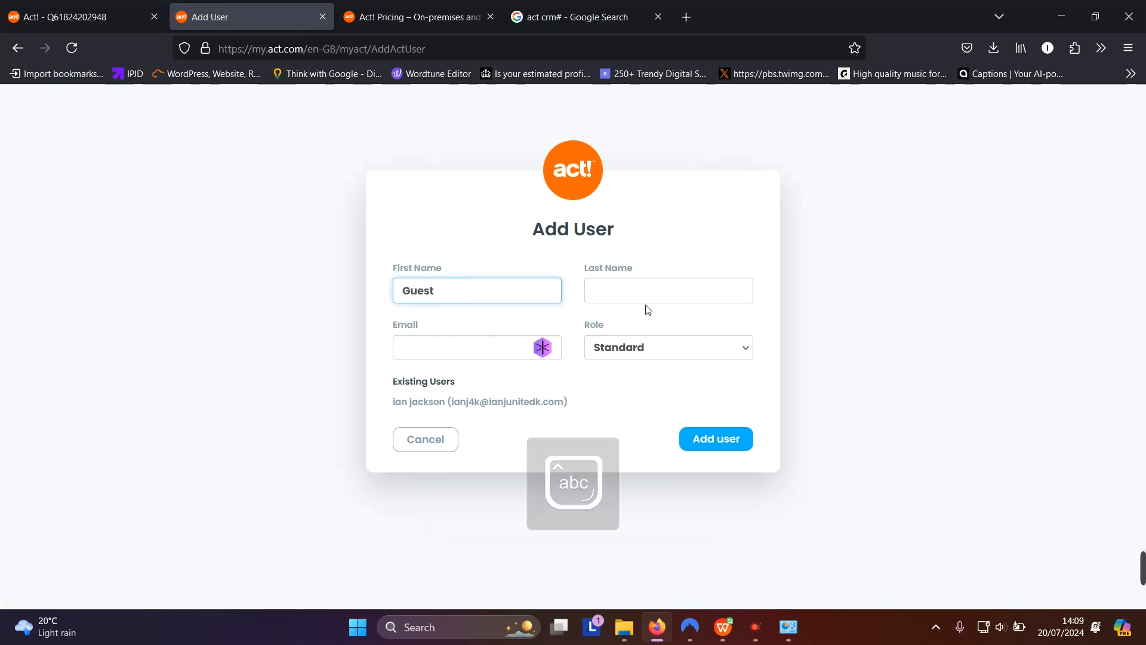
{"action": "left_click", "coordinate": [622, 292]}
{"action": "key", "text": "Caps_Lock"}
{"action": "type", "text": "G"}
{"action": "key", "text": "Caps_Lock"}
{"action": "type", "text": "ue"}
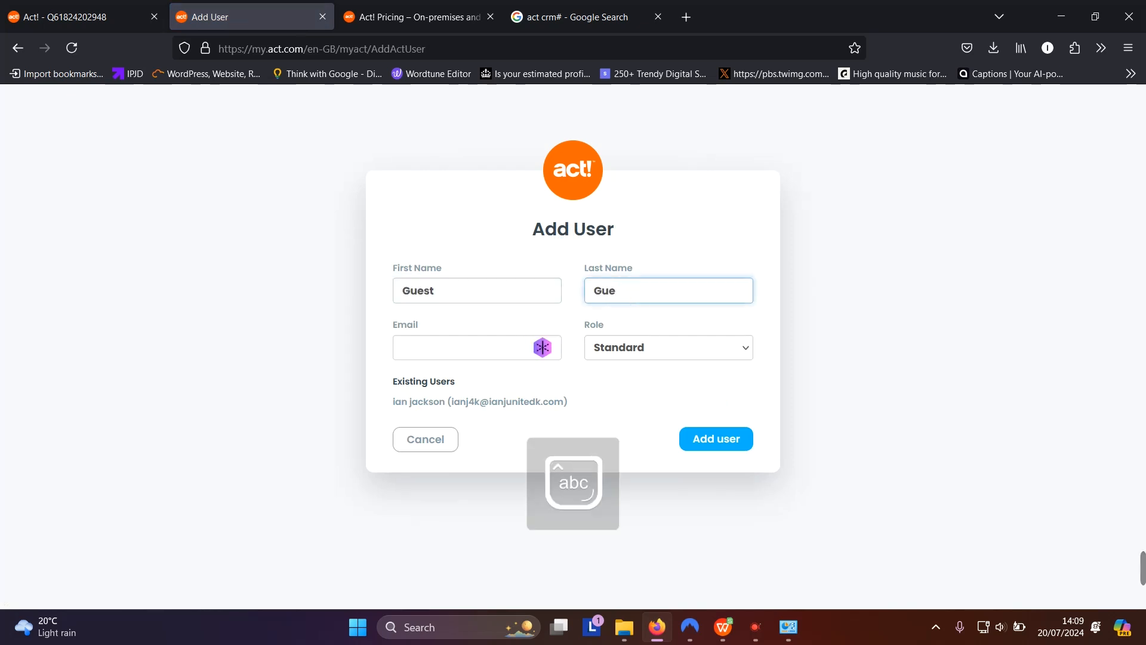
{"action": "type", "text": "st"}
Fill in the guest's e-mail address and submit the user with the Standard role
{"action": "left_click", "coordinate": [431, 346]}
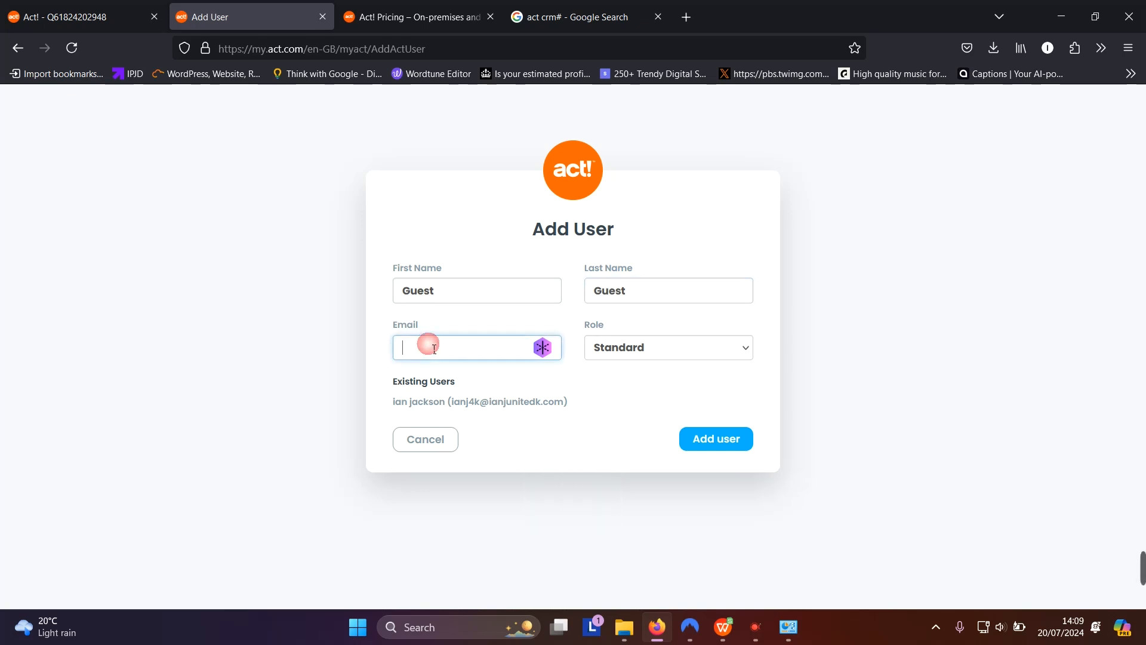
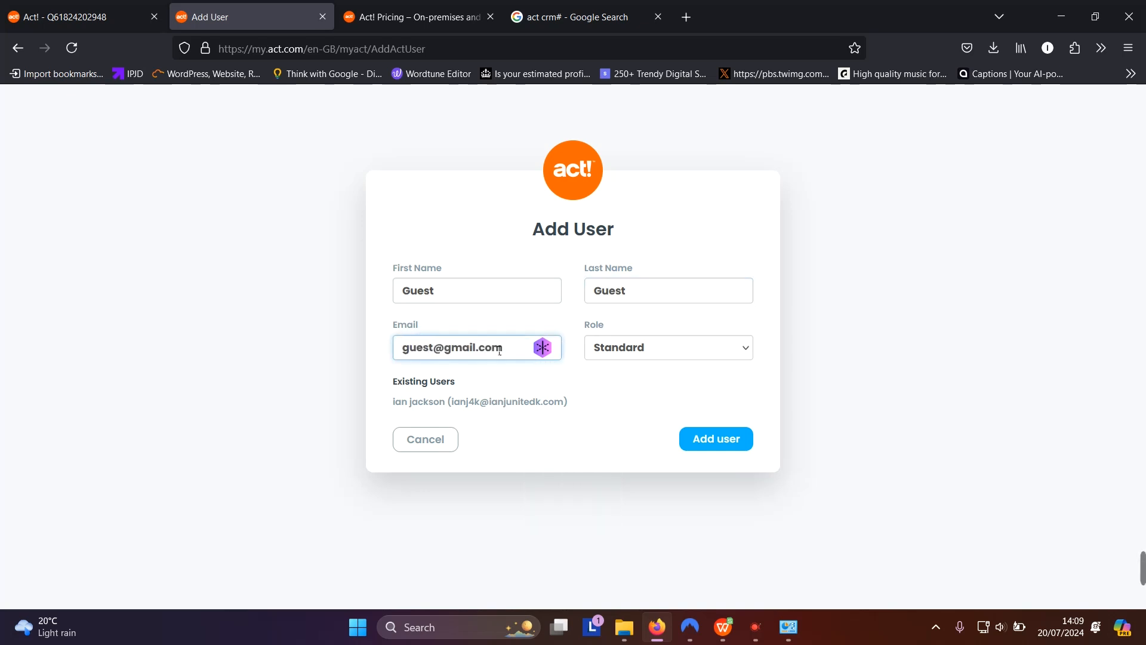
{"action": "left_click", "coordinate": [728, 447]}
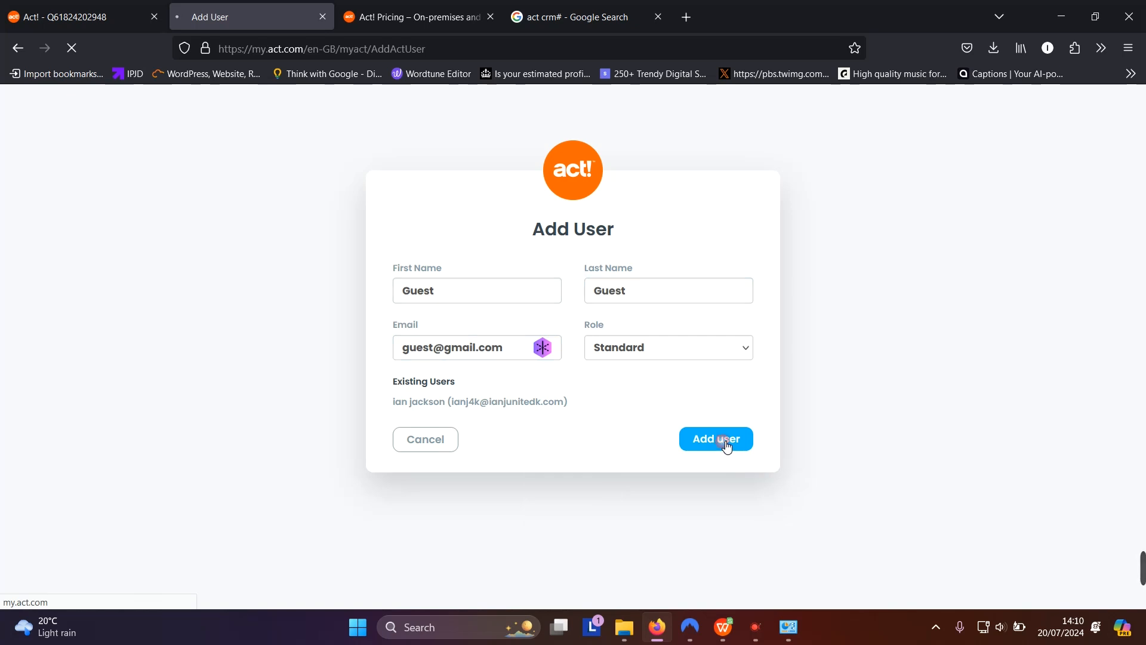
Confirm adding the Guest user, go back, and return to the Act! Marketplace tab
{"action": "left_click", "coordinate": [711, 441]}
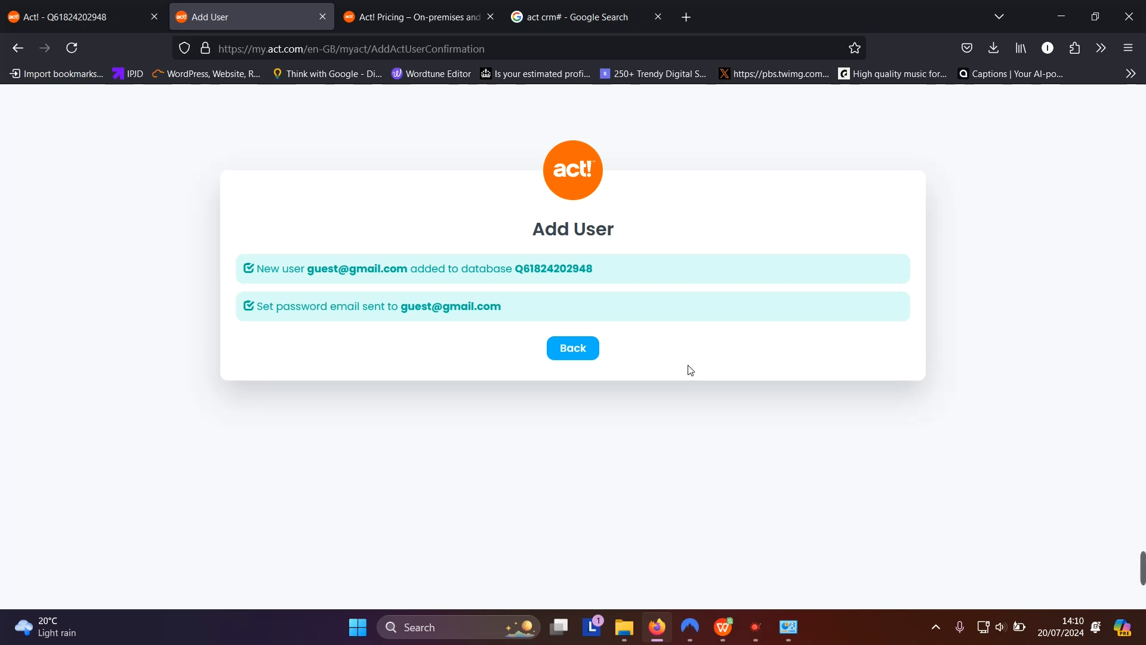
{"action": "left_click", "coordinate": [584, 350]}
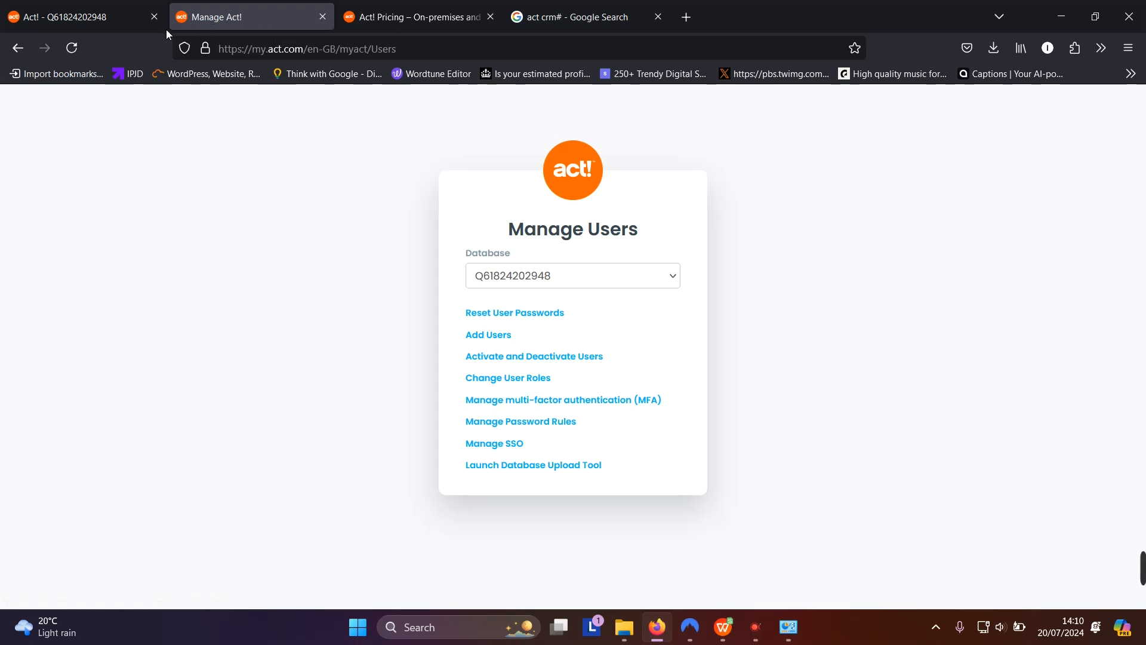
{"action": "left_click", "coordinate": [120, 18]}
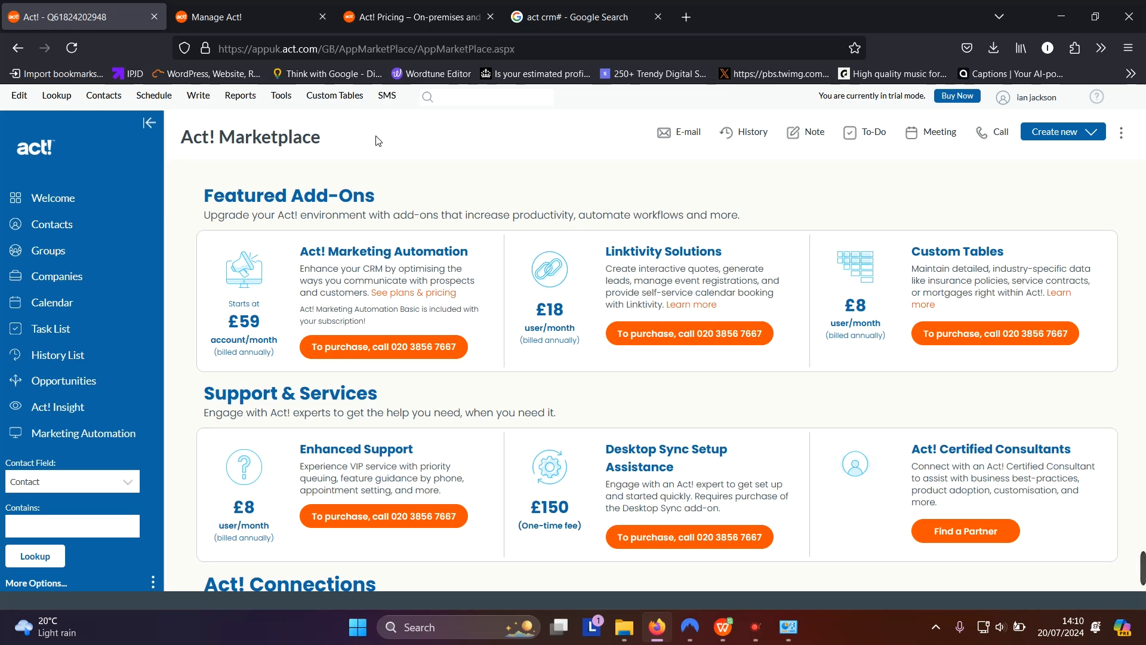
Browse the Tools and Custom Tables menus (Data Import, Demo data), then bring up the SMS menu
{"action": "left_click", "coordinate": [285, 96]}
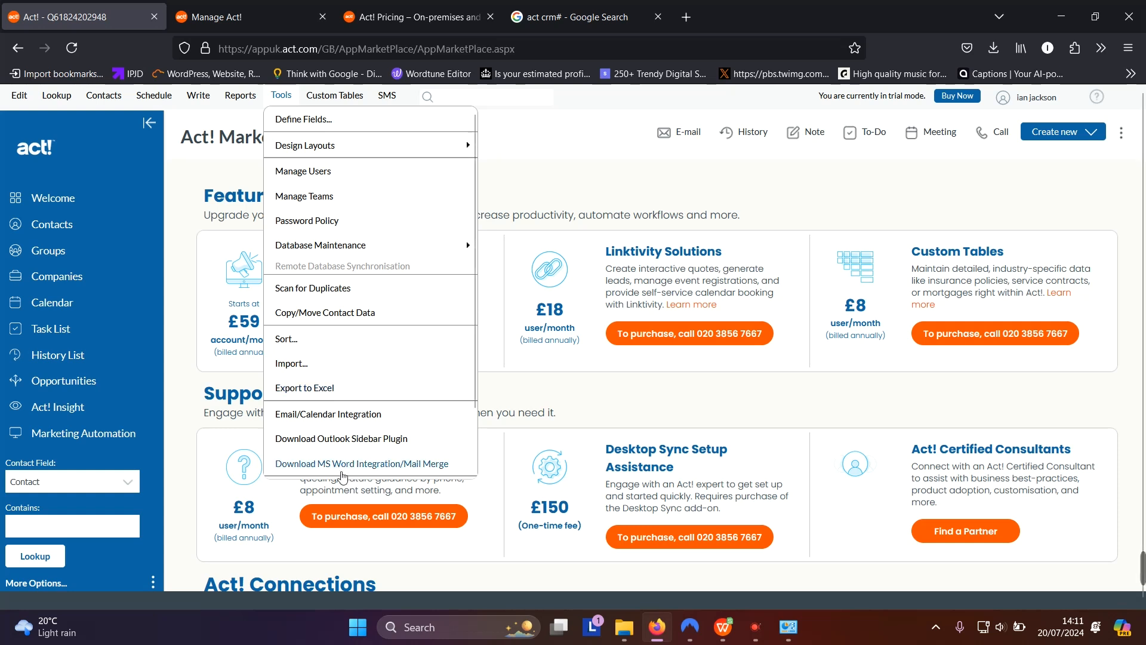
{"action": "mouse_move", "coordinate": [357, 485]}
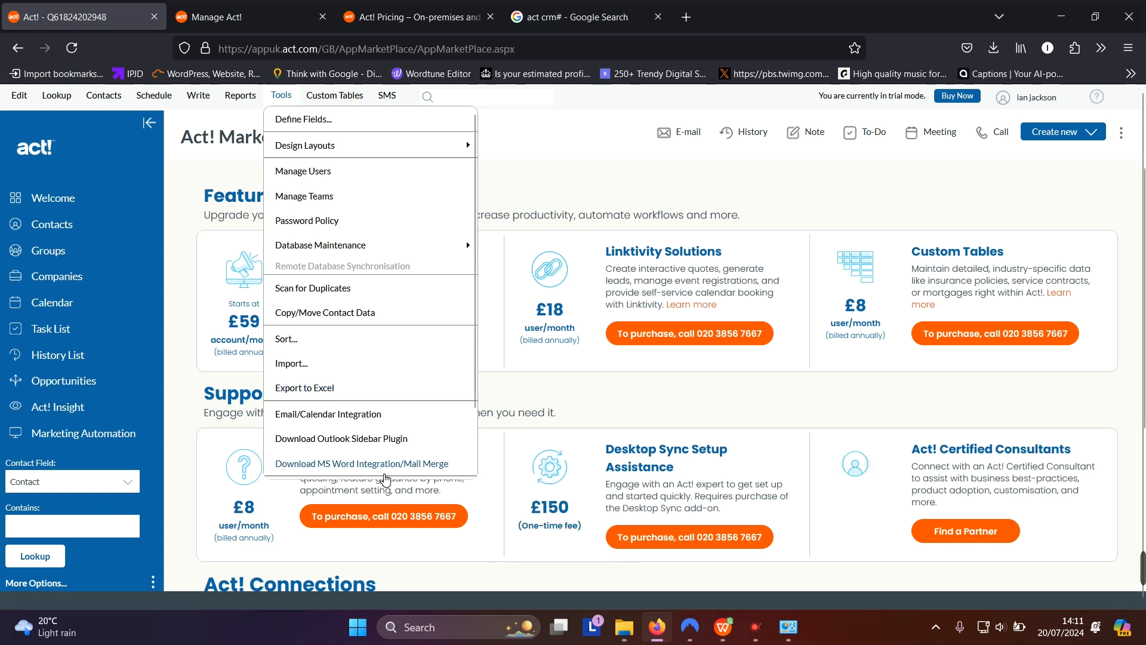
{"action": "left_click", "coordinate": [348, 101]}
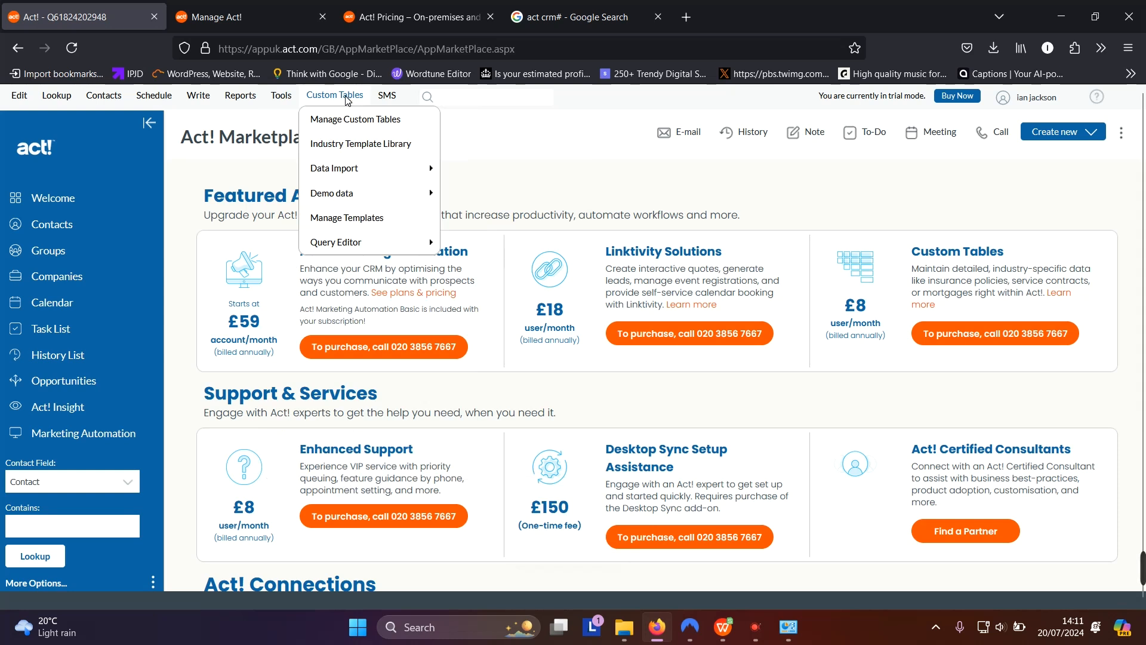
{"action": "mouse_move", "coordinate": [369, 174]}
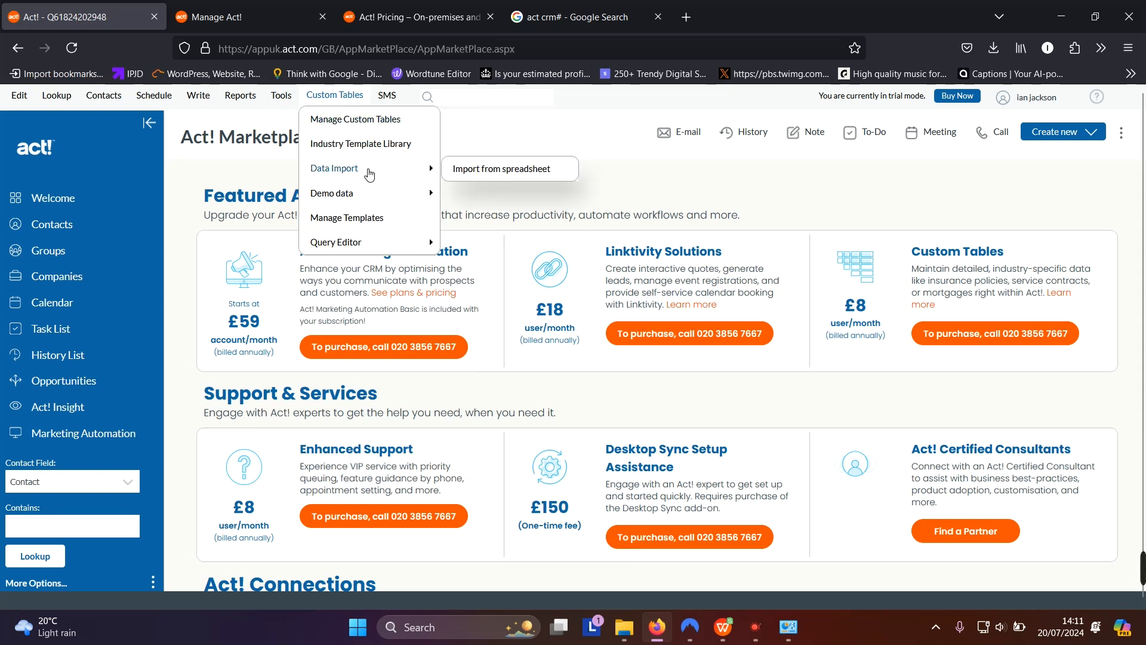
{"action": "mouse_move", "coordinate": [378, 194]}
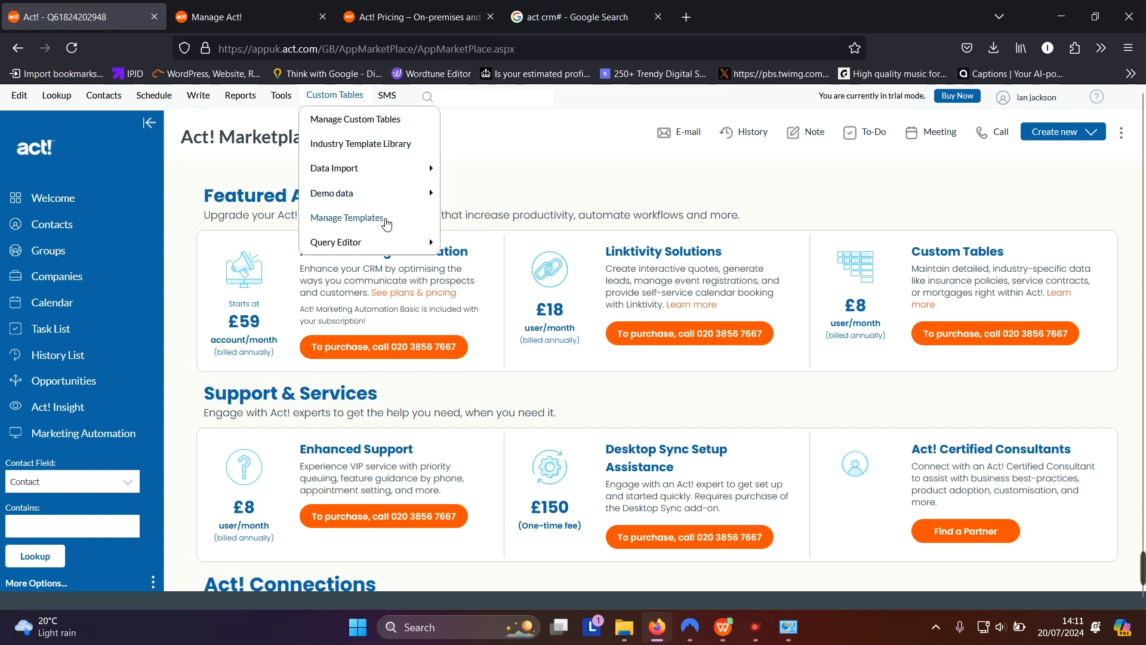
{"action": "left_click", "coordinate": [391, 97]}
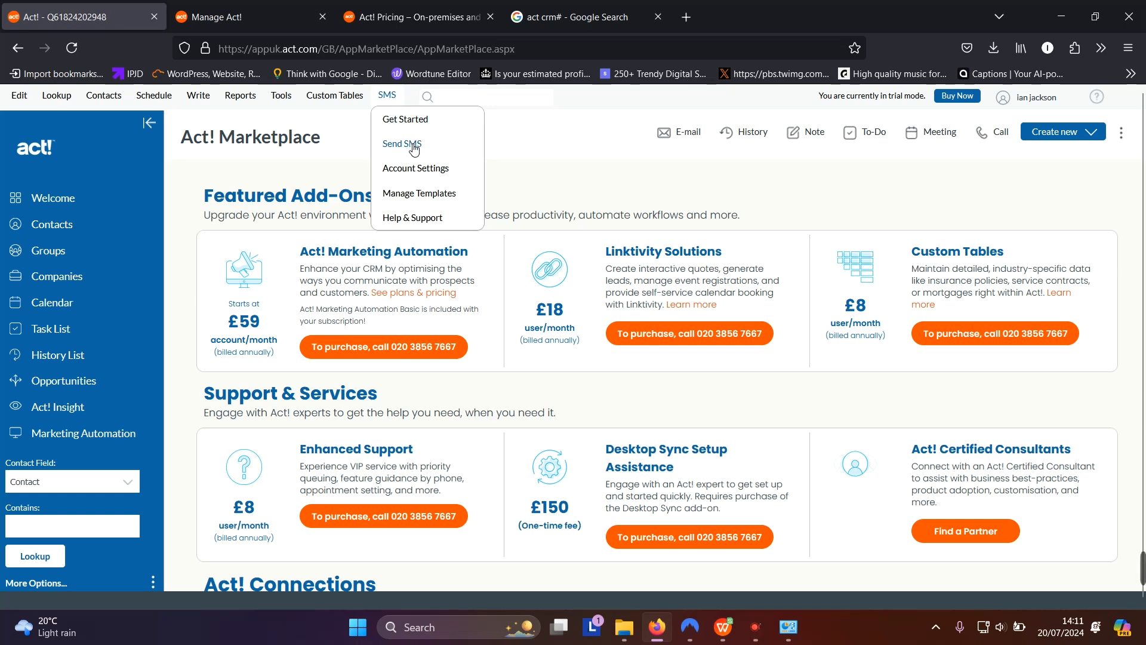
Create the SMS activity type through SMS4Act! Get Started and acknowledge the success alert
{"action": "left_click", "coordinate": [404, 120]}
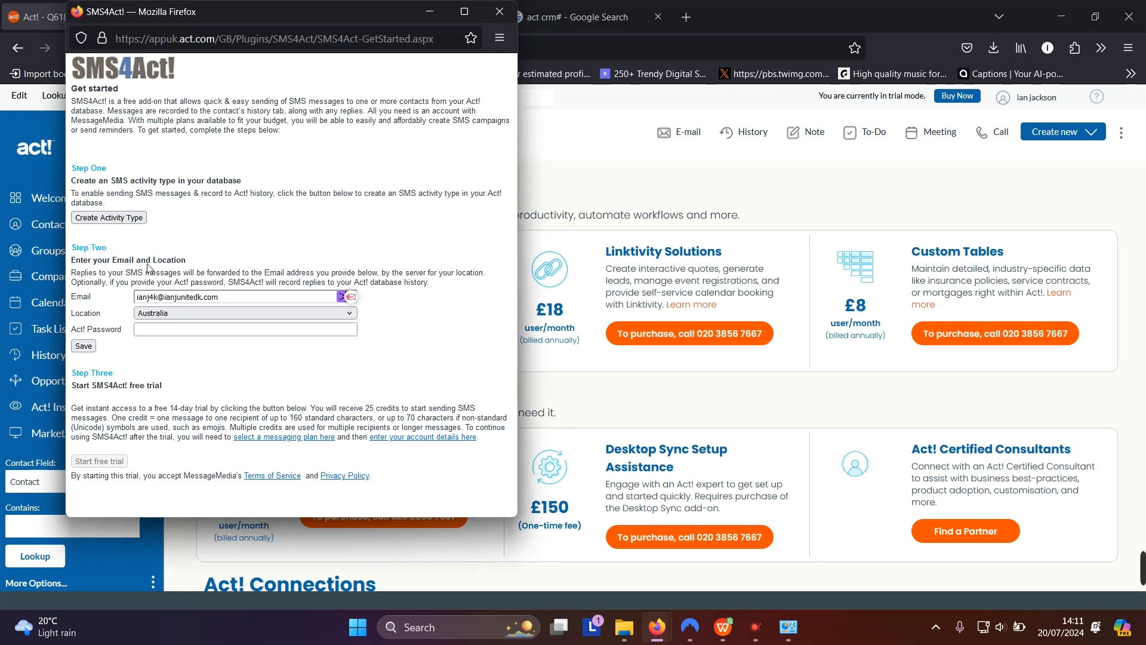
{"action": "left_click", "coordinate": [128, 218]}
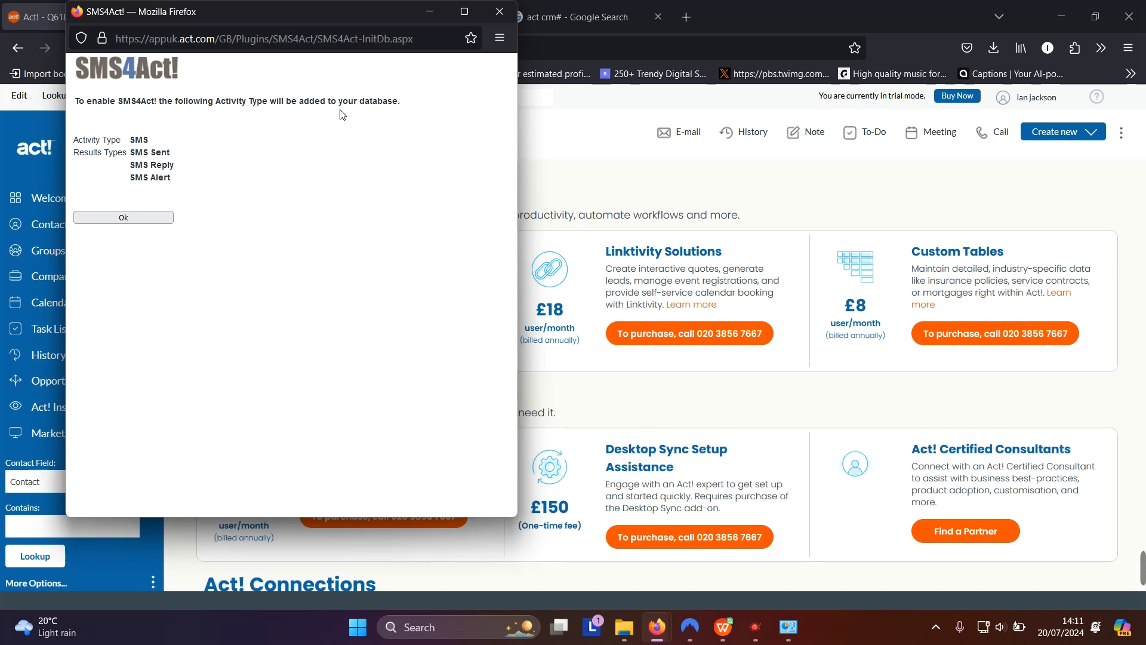
{"action": "left_click", "coordinate": [140, 216]}
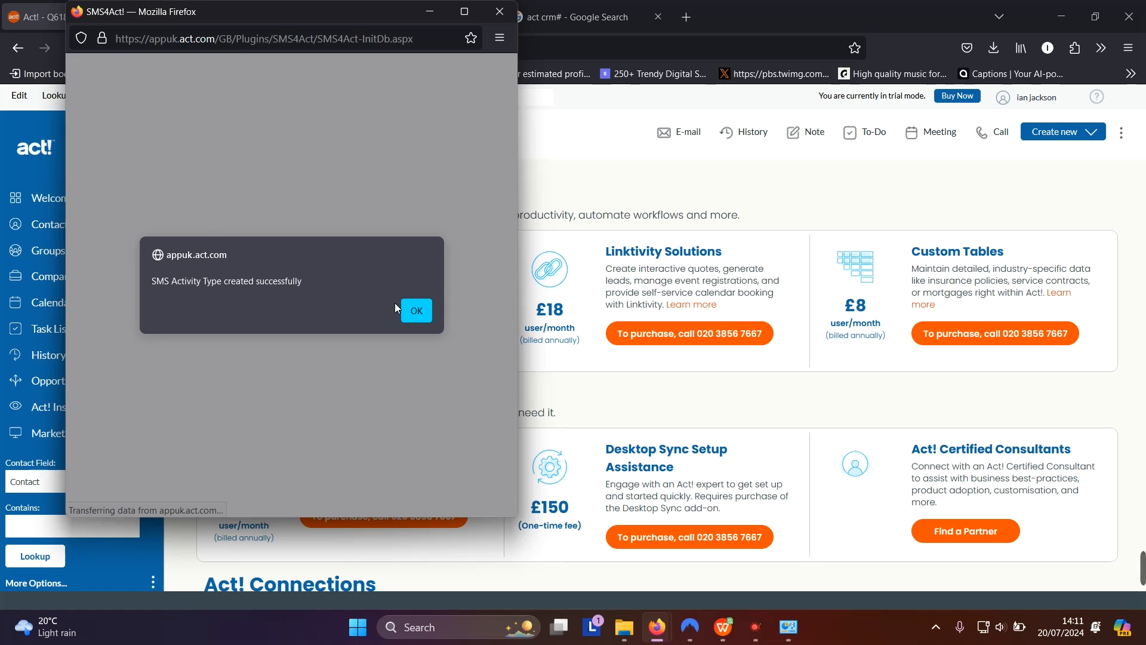
{"action": "left_click", "coordinate": [413, 308]}
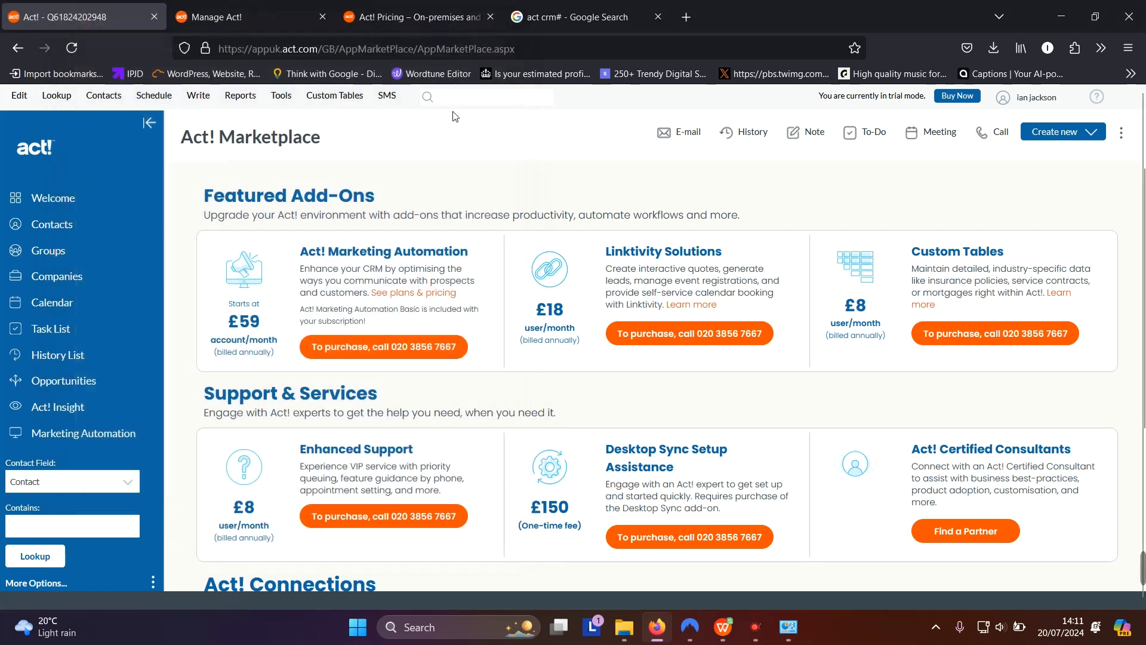
{"action": "left_click", "coordinate": [391, 96]}
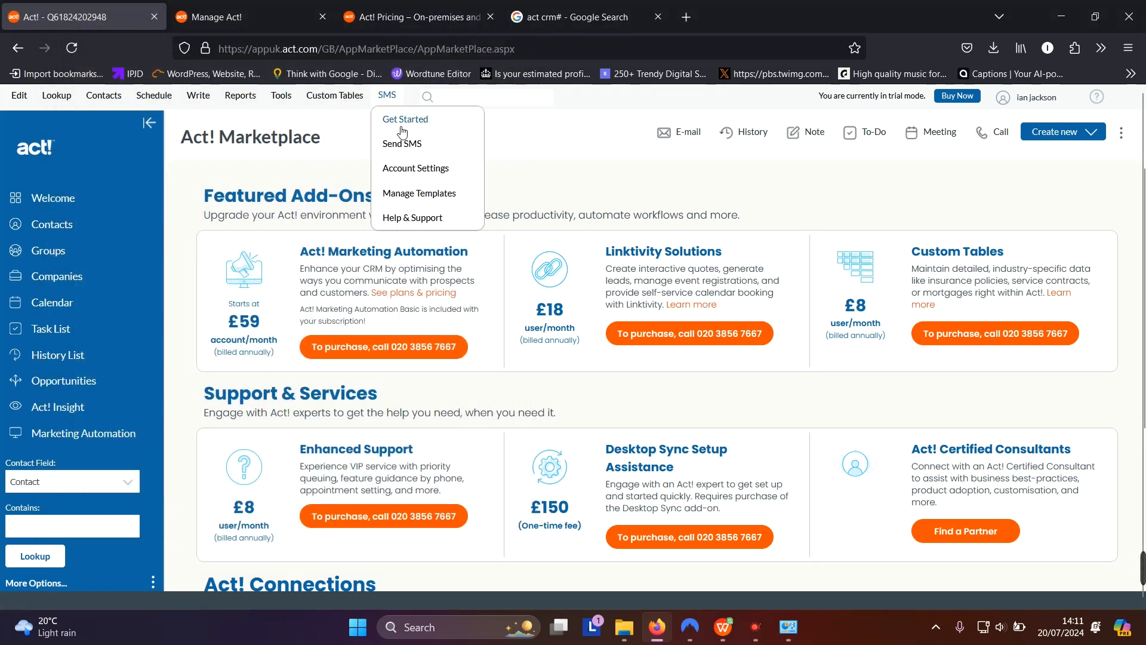
Close the SMS4Act! account settings window and go to the Contacts area
{"action": "left_click", "coordinate": [412, 146]}
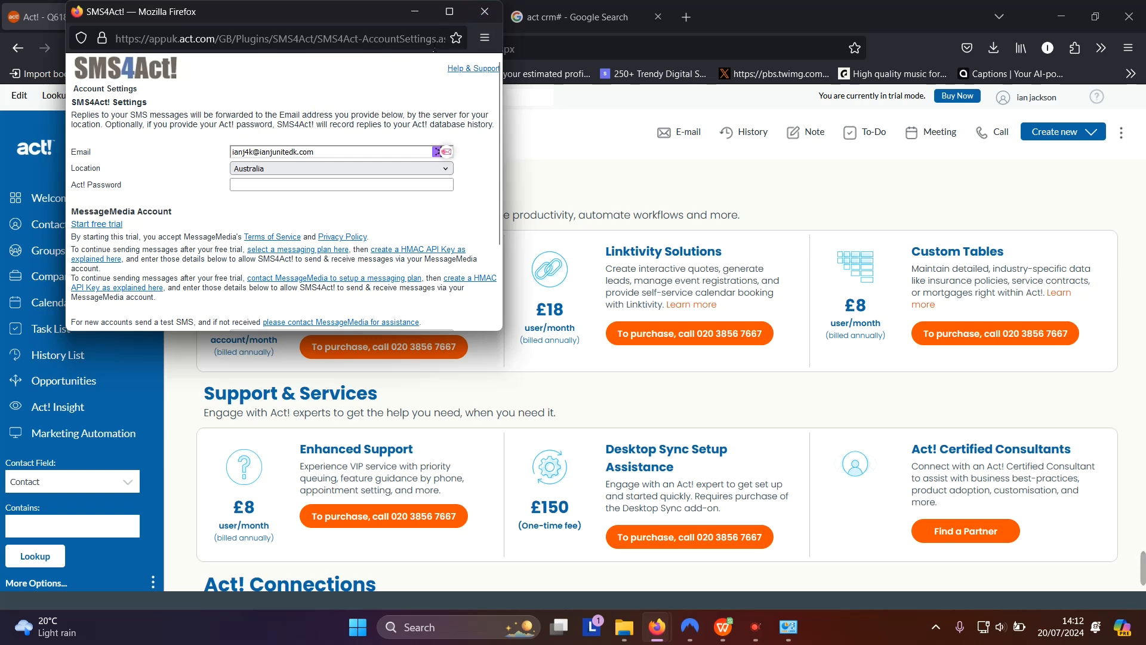
{"action": "left_click", "coordinate": [474, 19]}
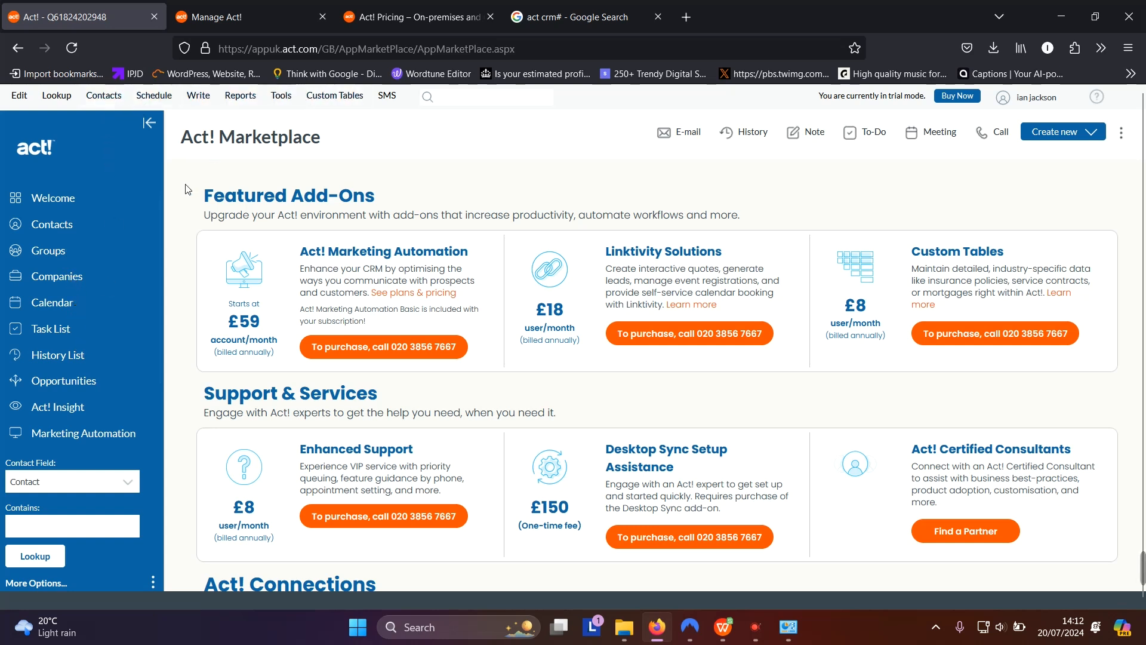
{"action": "left_click", "coordinate": [70, 225]}
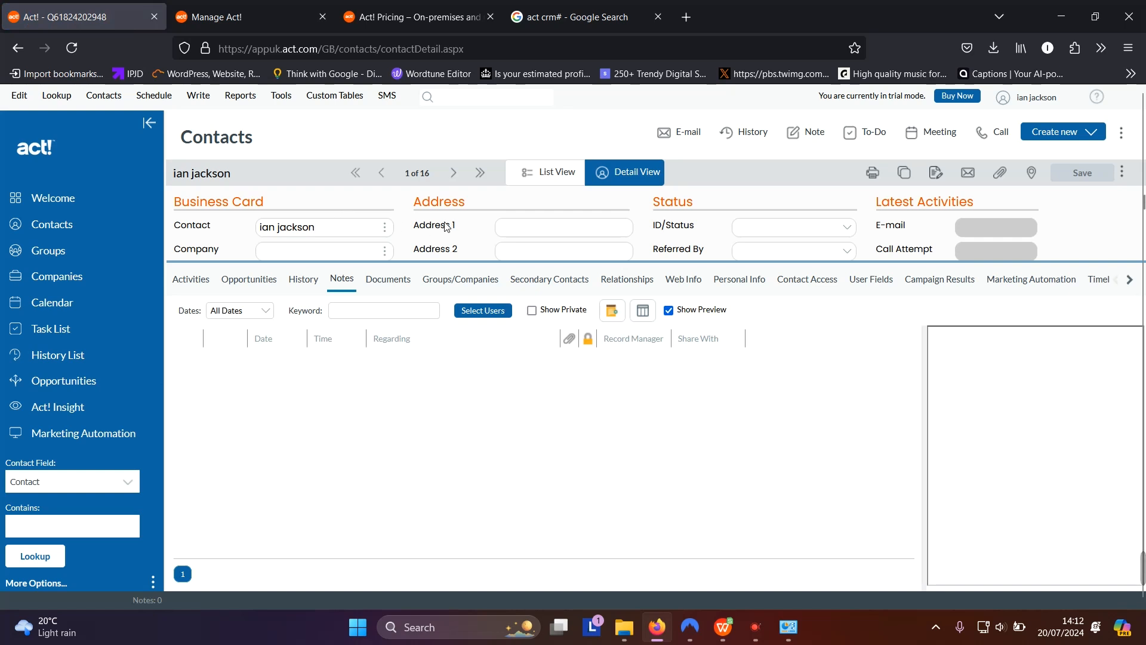
Open Groups to show the Customers group with its 6 Customer-status contacts
{"action": "left_click", "coordinate": [340, 222]}
{"action": "left_click", "coordinate": [62, 257]}
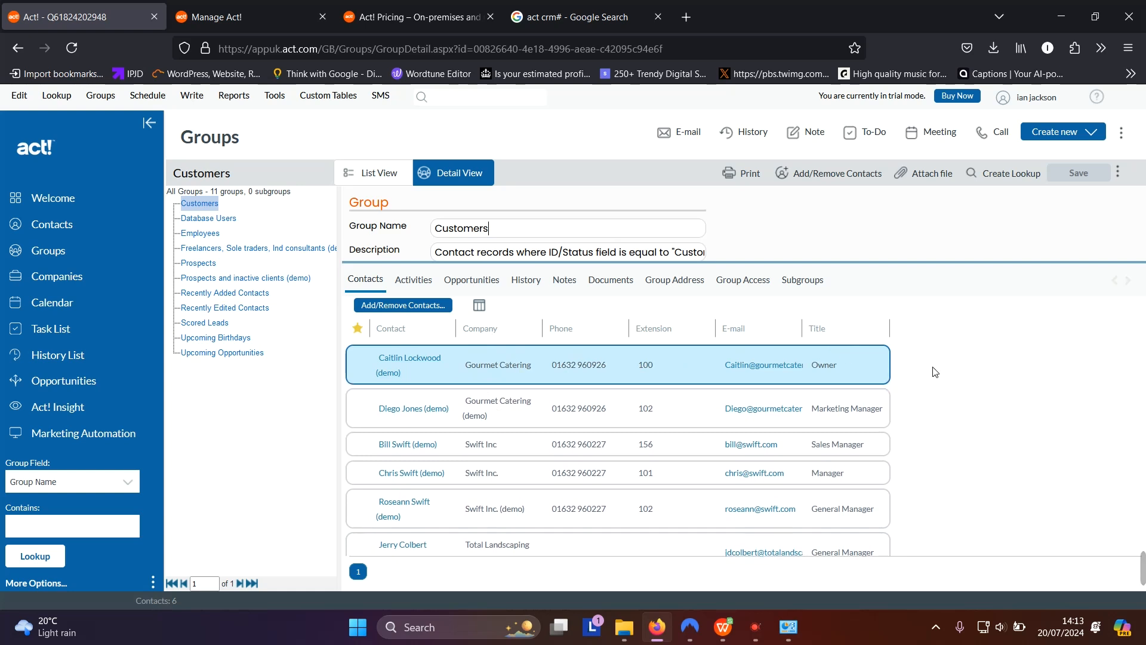
Review the Database Users and Employees groups, then open the Calendar's daily view for 20 July 2024
{"action": "scroll", "coordinate": [934, 371], "scroll_direction": "down", "scroll_amount": 2}
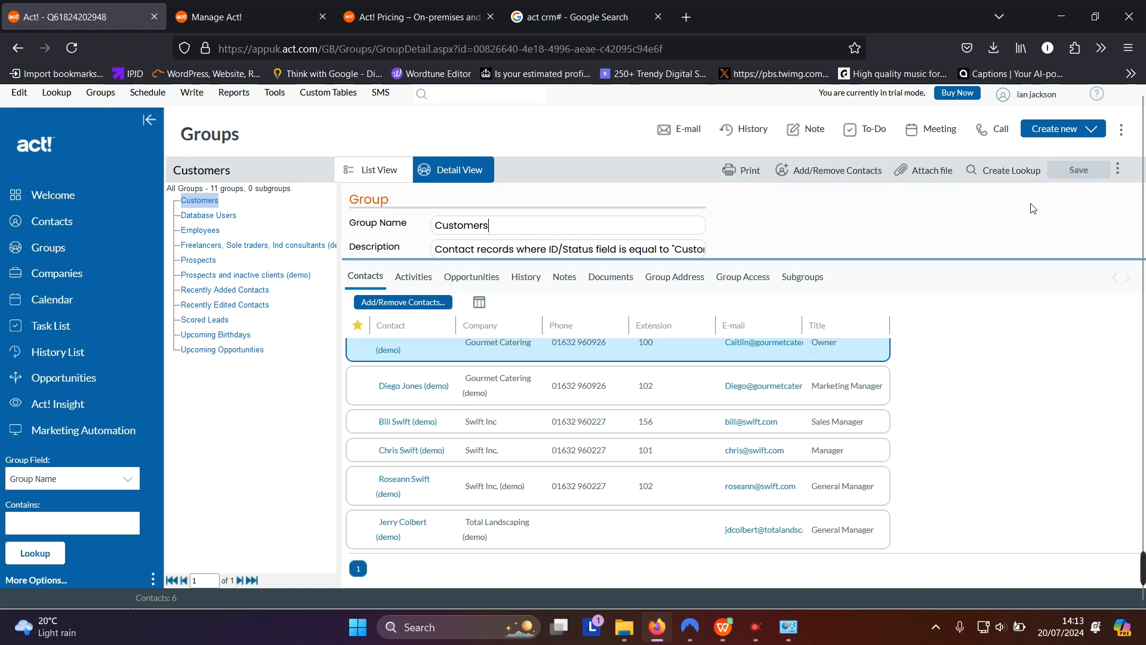
{"action": "left_click", "coordinate": [224, 223]}
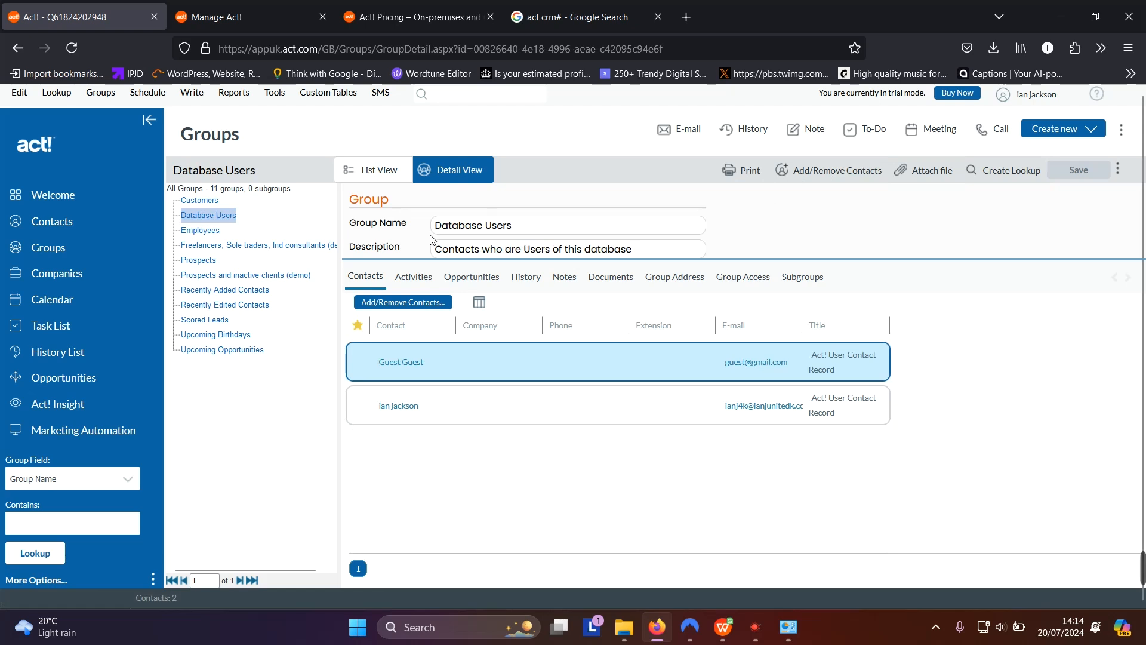
{"action": "left_click", "coordinate": [204, 233]}
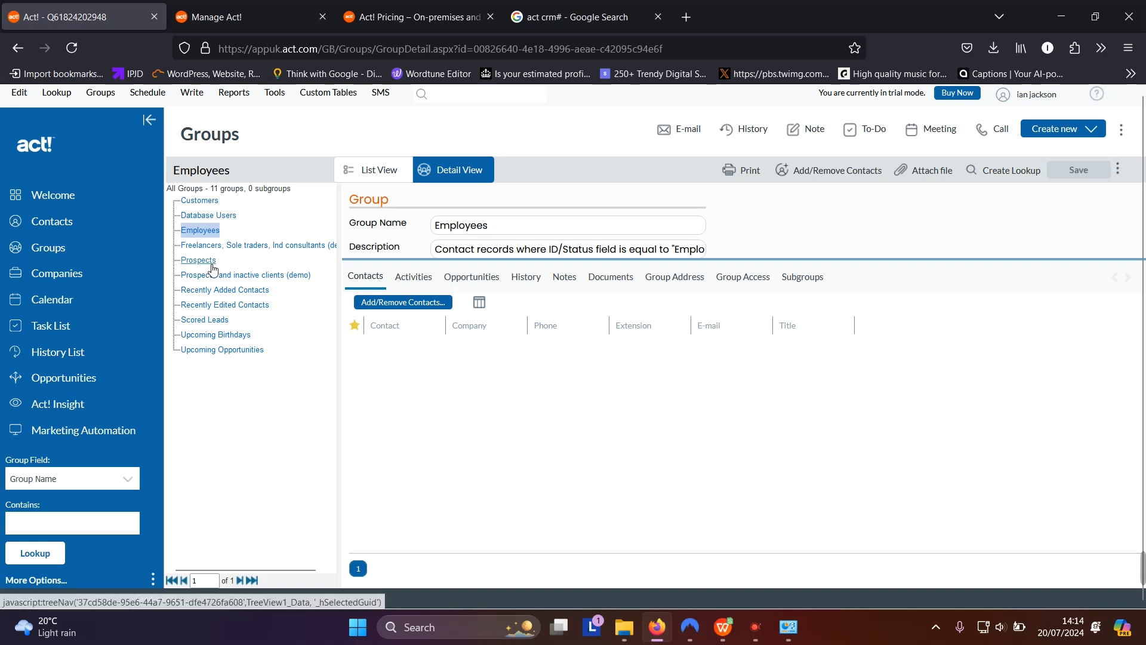
{"action": "left_click", "coordinate": [67, 299]}
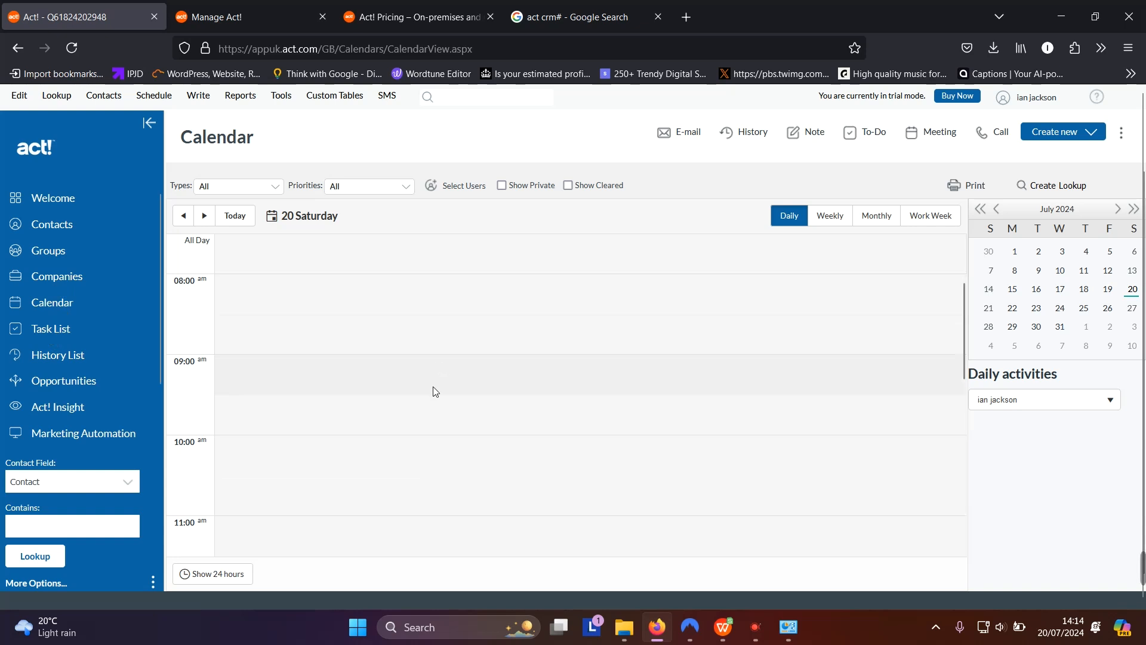
Show the Task List of all dated activities: 8 calls, 11 meetings, 3 to-dos
{"action": "left_click", "coordinate": [58, 333]}
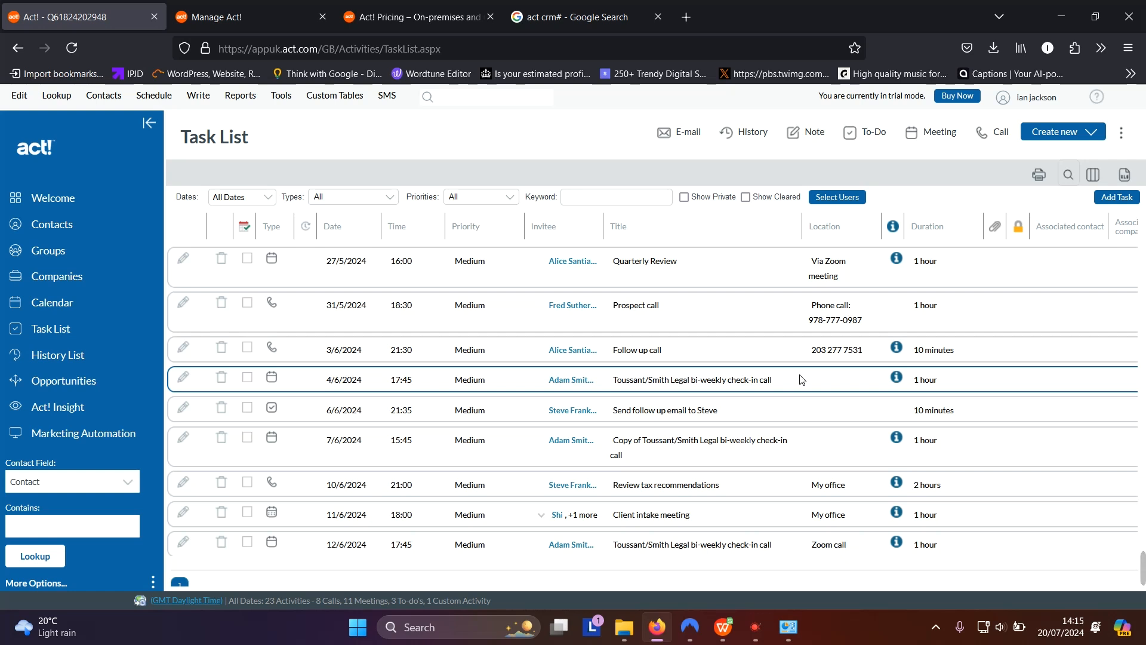
Show the History List, which has no entries for the last 30 days
{"action": "left_click", "coordinate": [58, 356]}
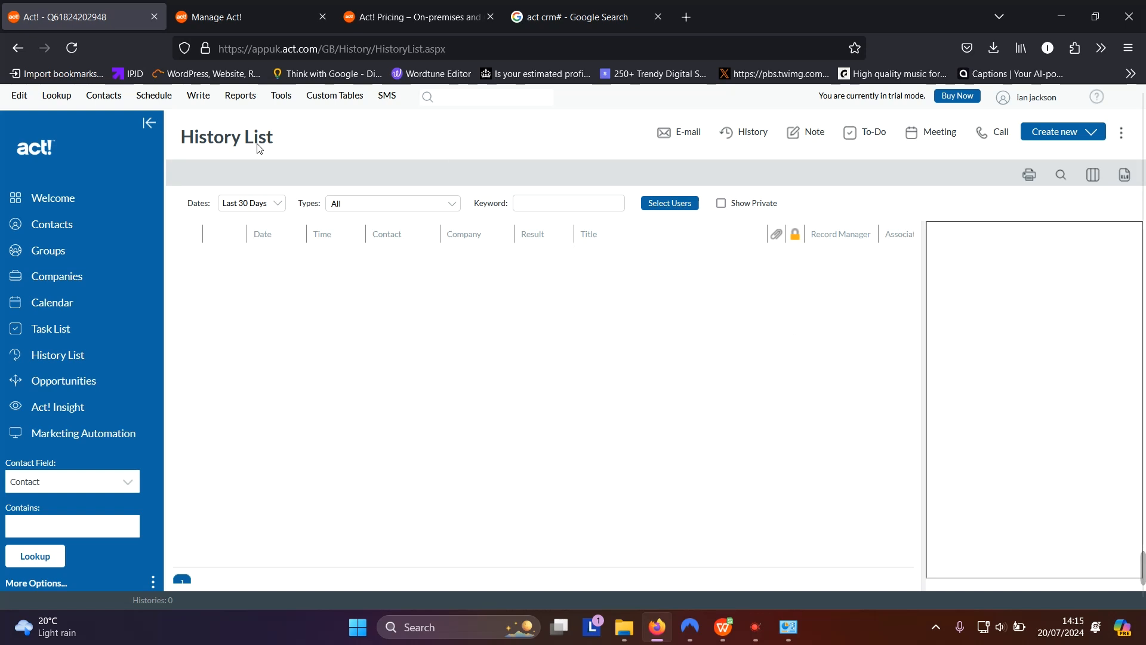
Check the Last 30 Days range, then view Opportunities: 2 open worth £6,000.00
{"action": "left_click", "coordinate": [274, 205]}
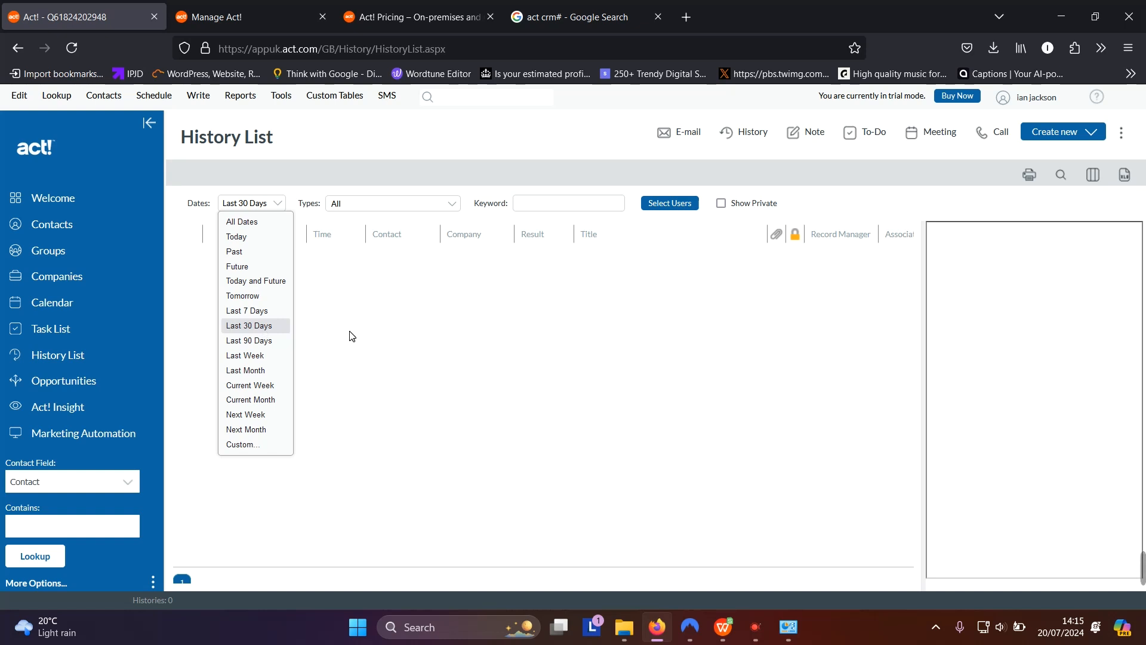
{"action": "left_click", "coordinate": [66, 385]}
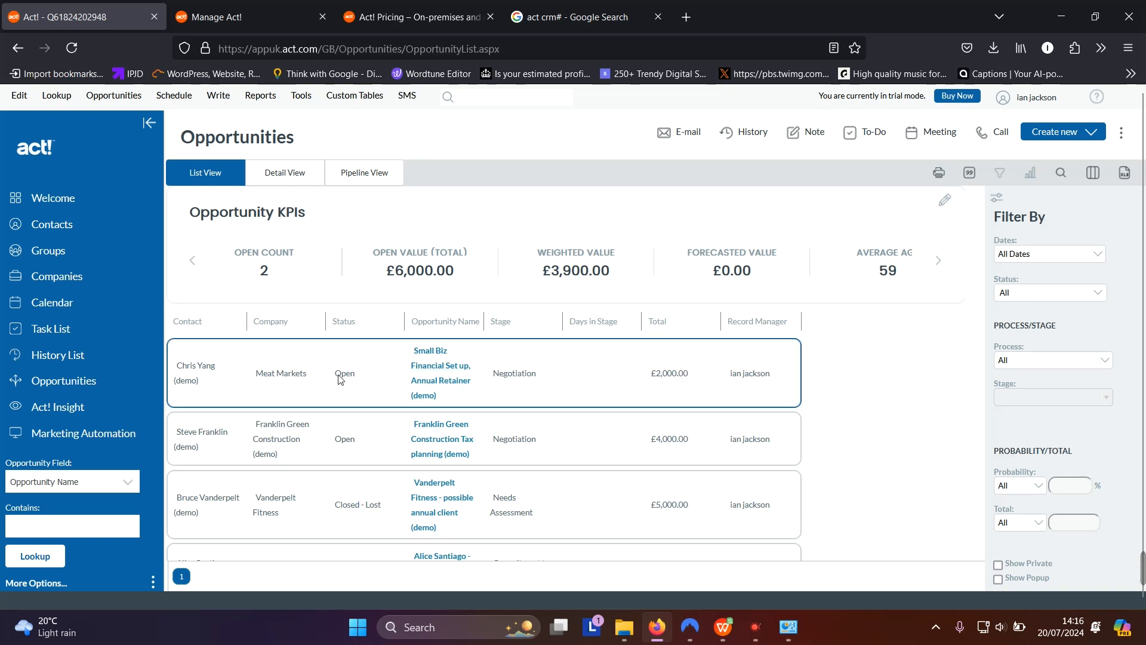
Scroll through the four opportunities and select the Closed - Won Tip Top Travel deal
{"action": "scroll", "coordinate": [327, 370], "scroll_direction": "down", "scroll_amount": 1}
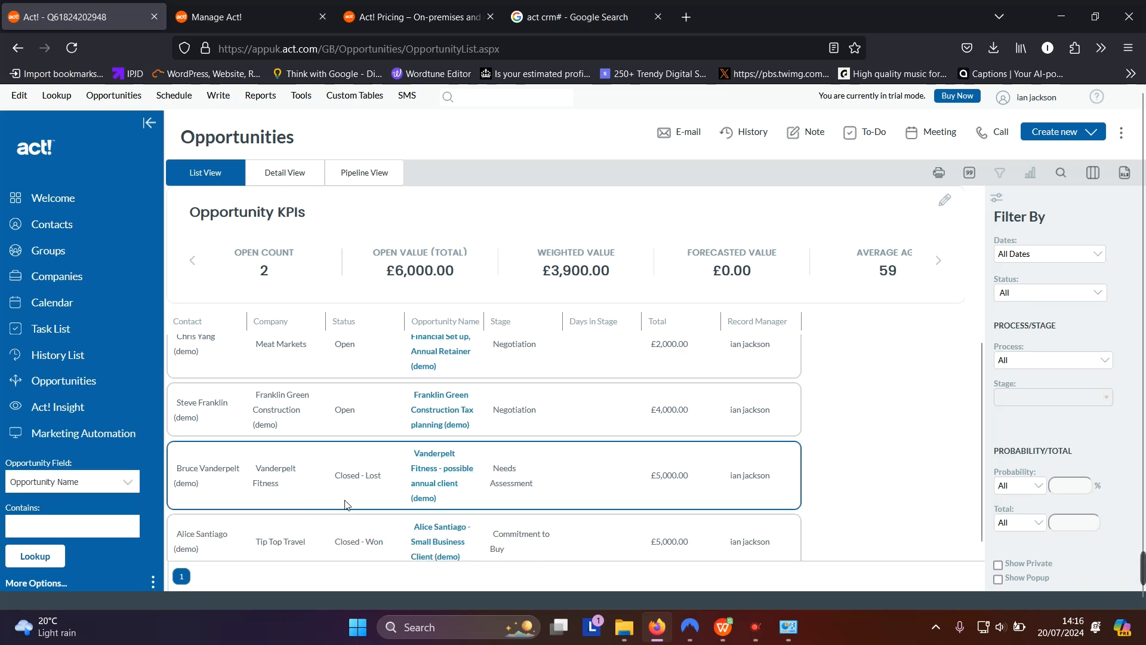
{"action": "scroll", "coordinate": [650, 462], "scroll_direction": "down", "scroll_amount": 1}
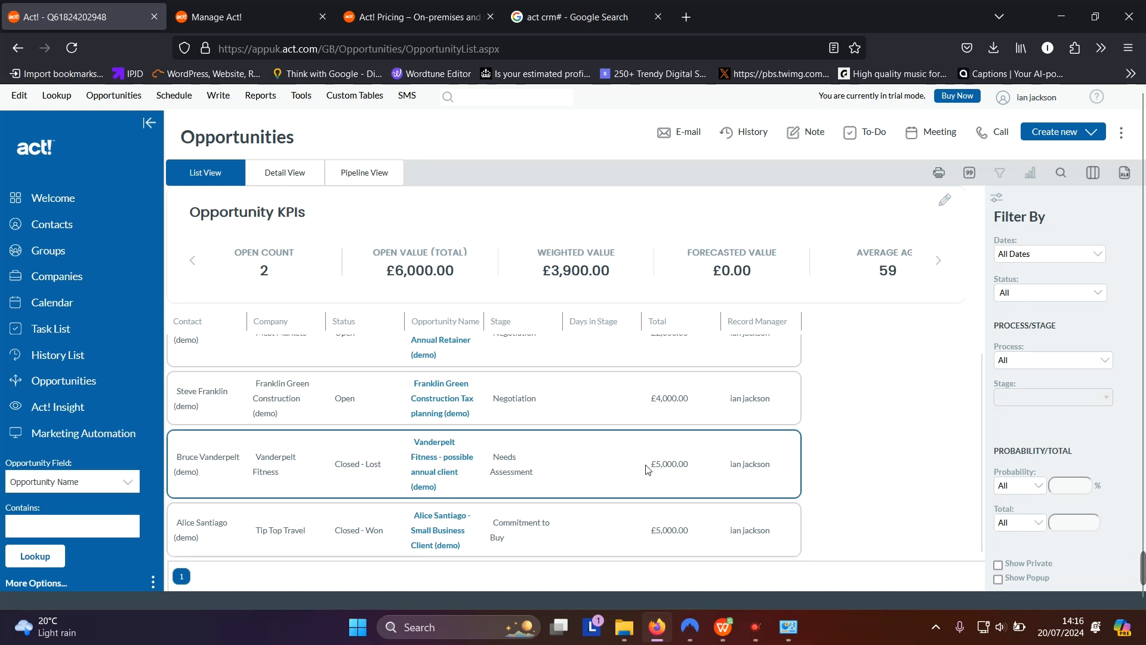
{"action": "scroll", "coordinate": [667, 487], "scroll_direction": "up", "scroll_amount": 1}
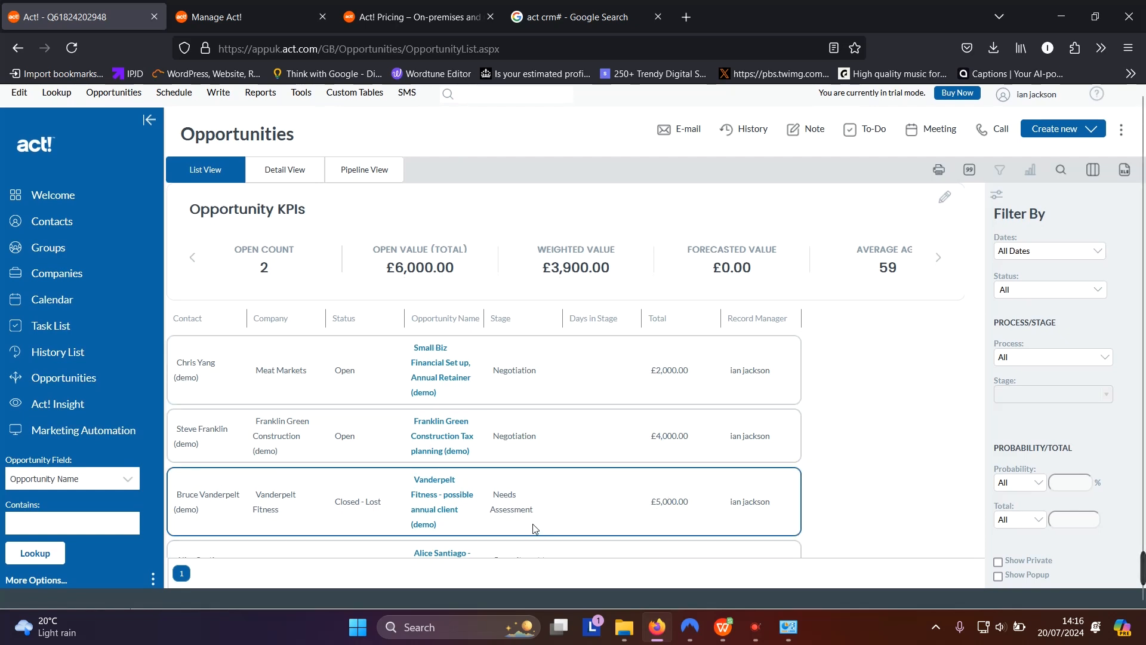
{"action": "scroll", "coordinate": [541, 495], "scroll_direction": "down", "scroll_amount": 1}
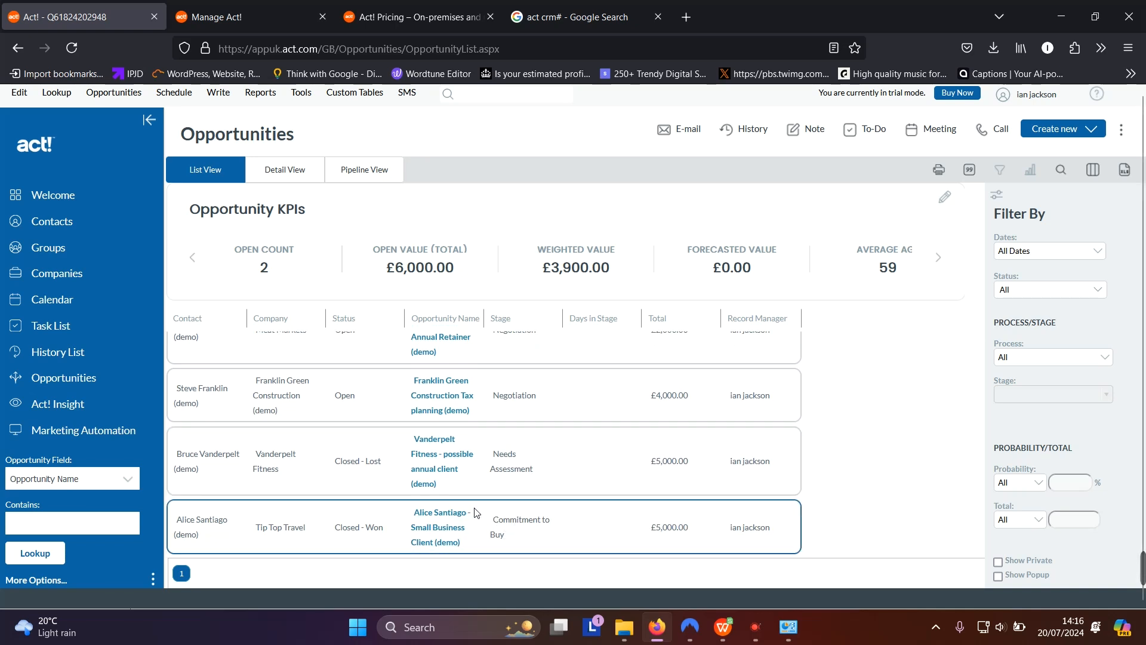
{"action": "left_click", "coordinate": [297, 517]}
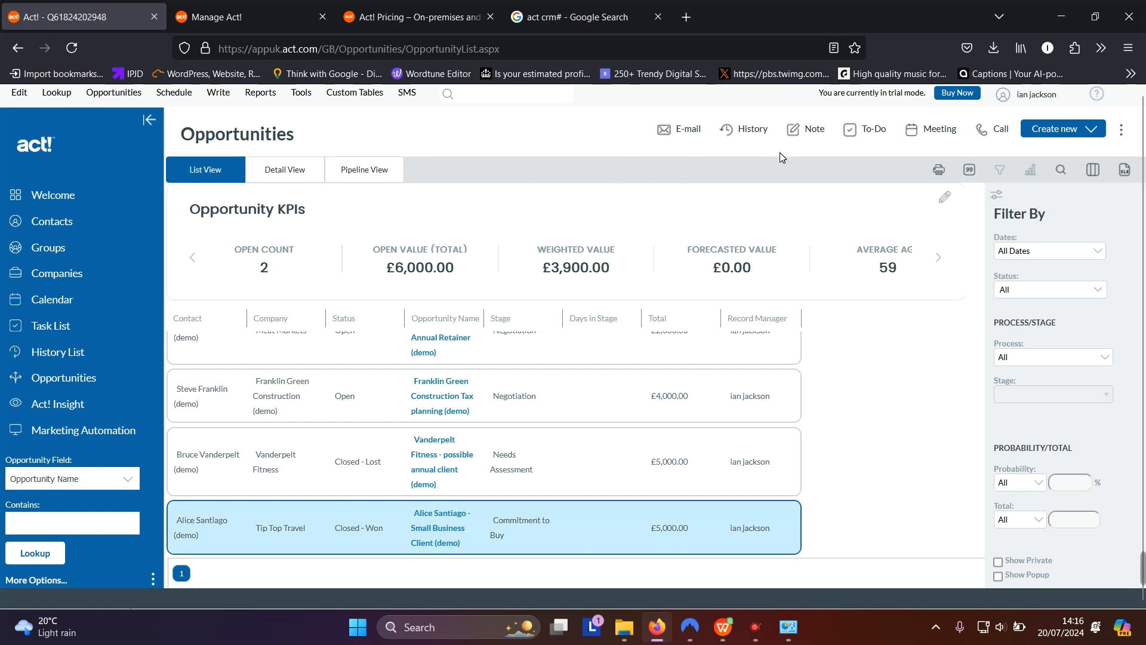
{"action": "left_click", "coordinate": [1095, 178]}
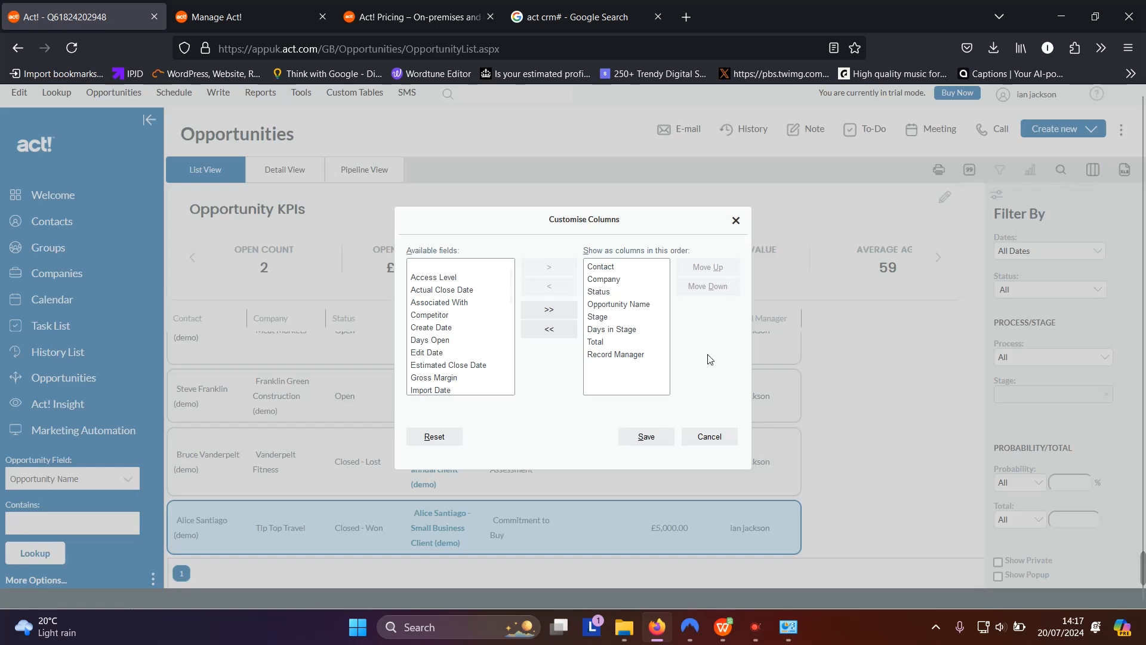
{"action": "left_click", "coordinate": [698, 438]}
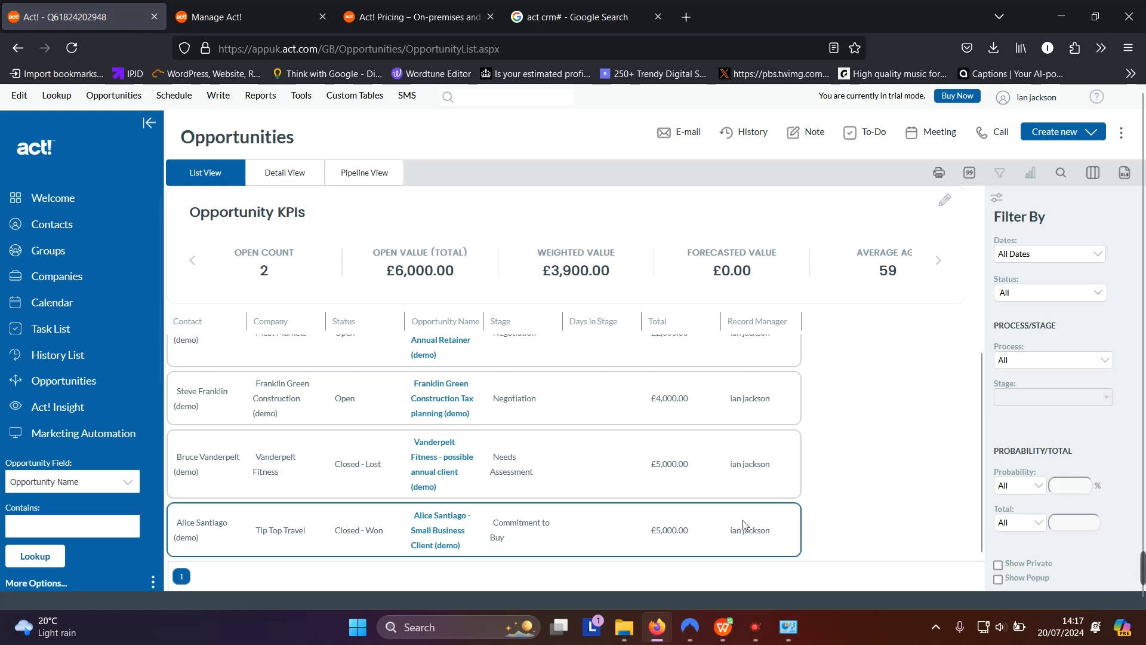
{"action": "left_click", "coordinate": [676, 541]}
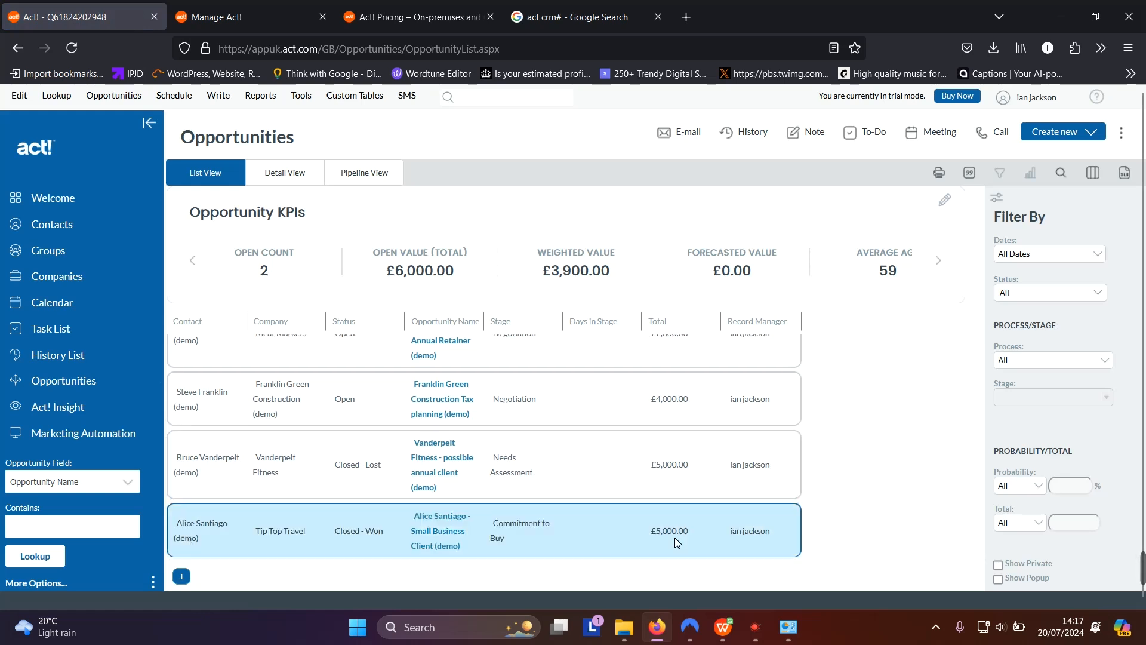
{"action": "right_click", "coordinate": [674, 538]}
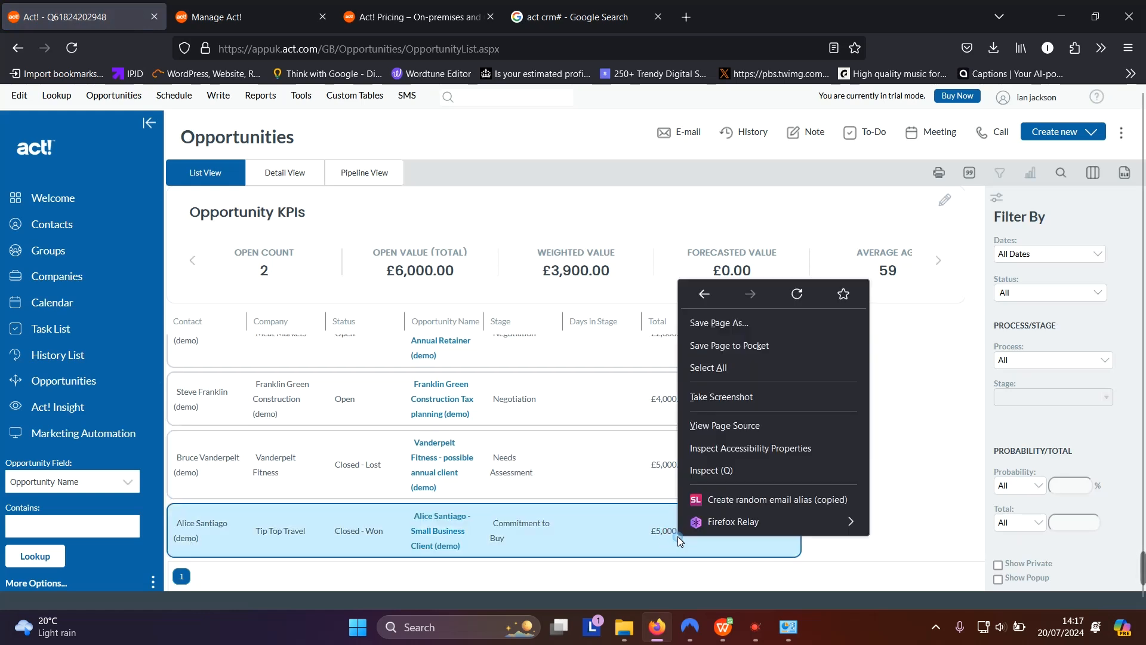
{"action": "left_click", "coordinate": [625, 535]}
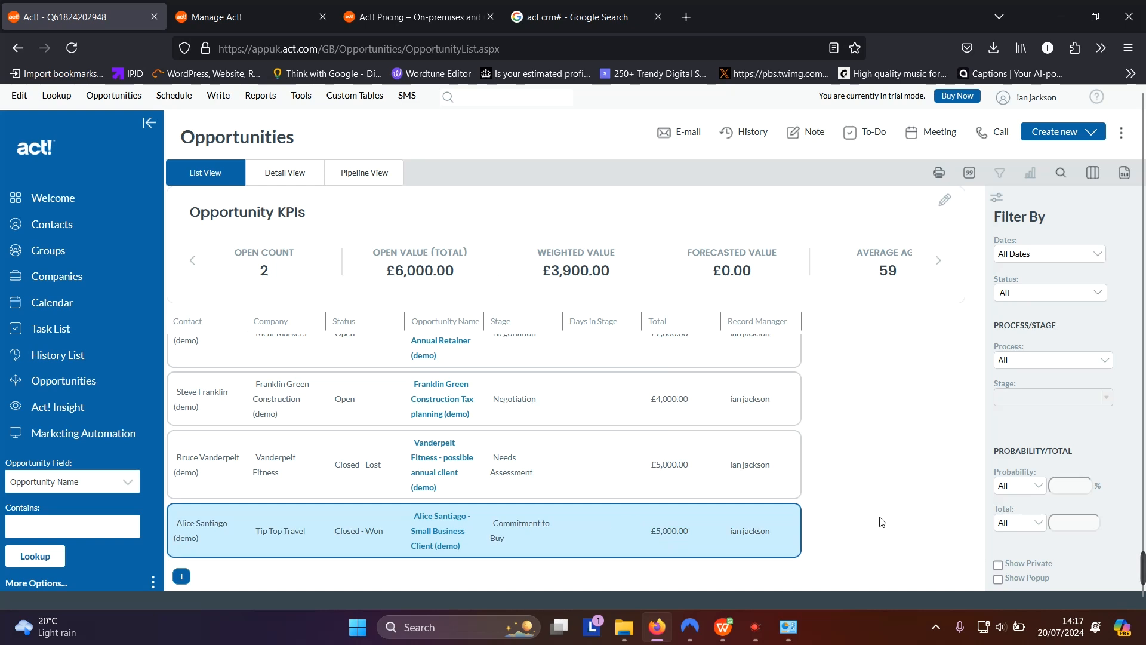
{"action": "scroll", "coordinate": [884, 492], "scroll_direction": "down", "scroll_amount": 1}
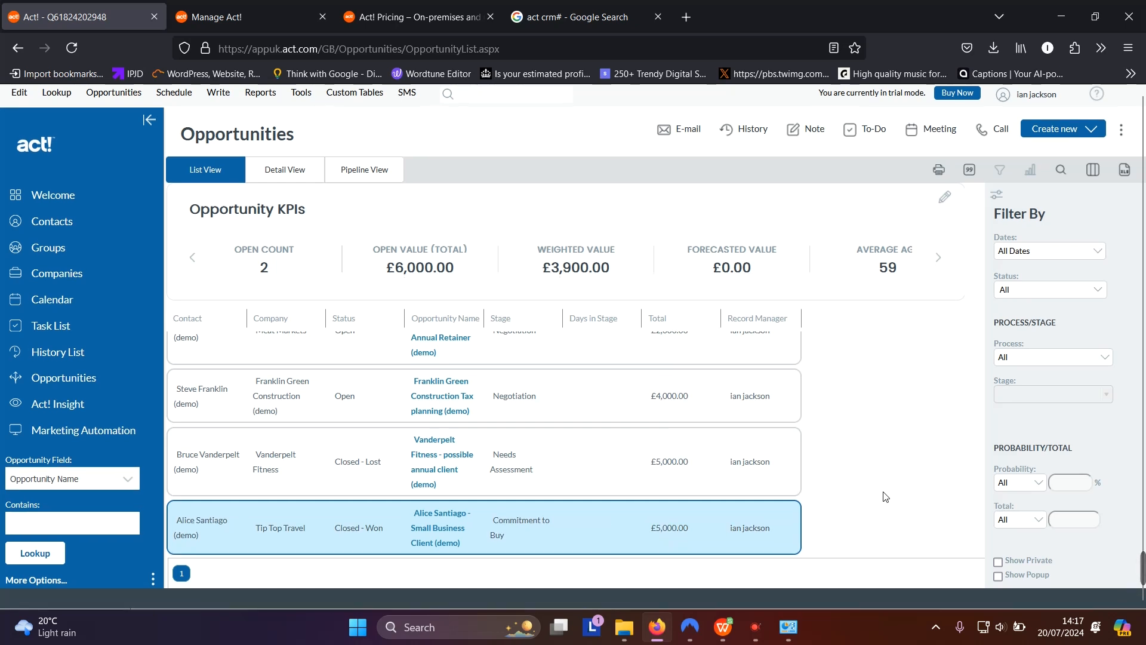
{"action": "left_click", "coordinate": [946, 202]}
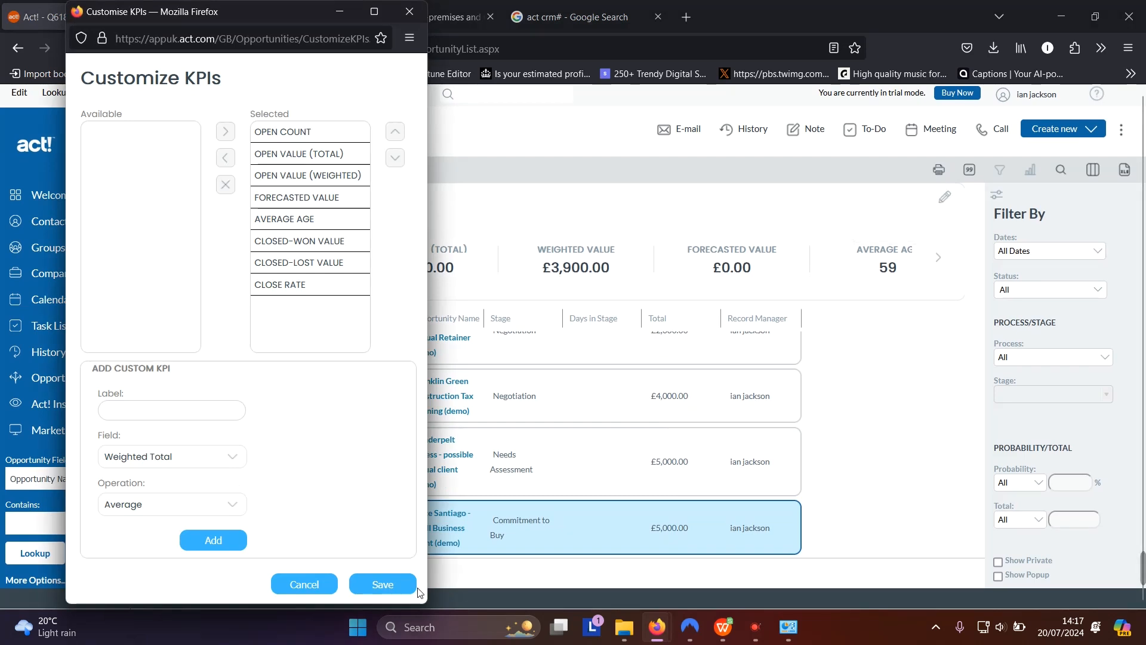
{"action": "left_click", "coordinate": [617, 159]}
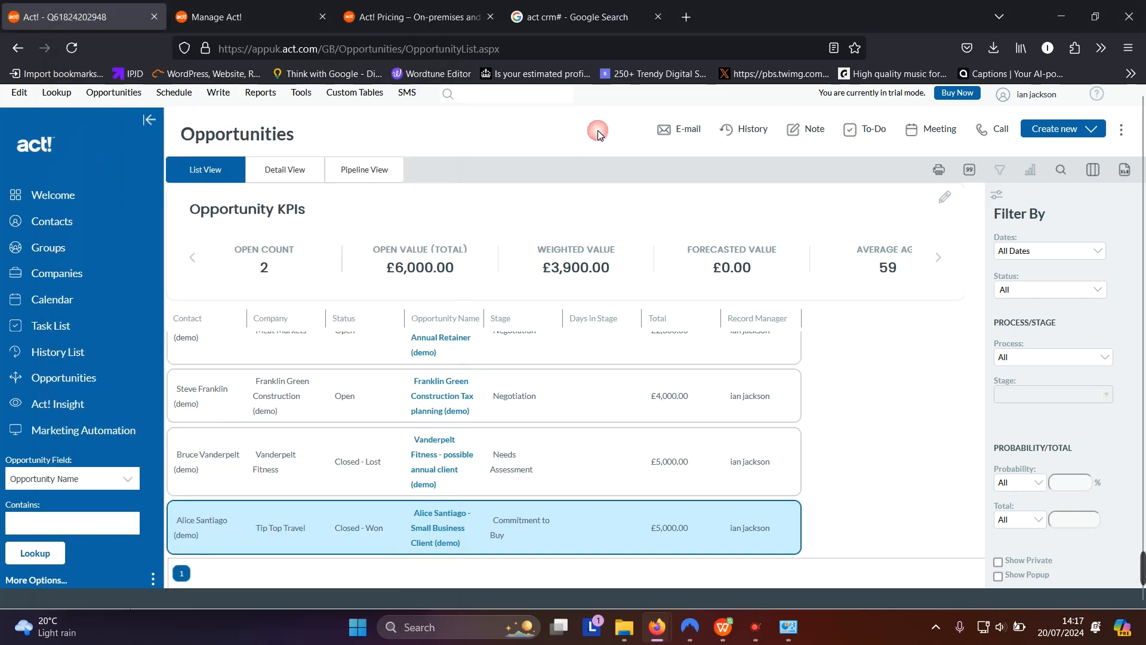
View the Tip Top Travel opportunity's Detail View, then return to Opportunities in the sidebar
{"action": "left_click", "coordinate": [302, 176]}
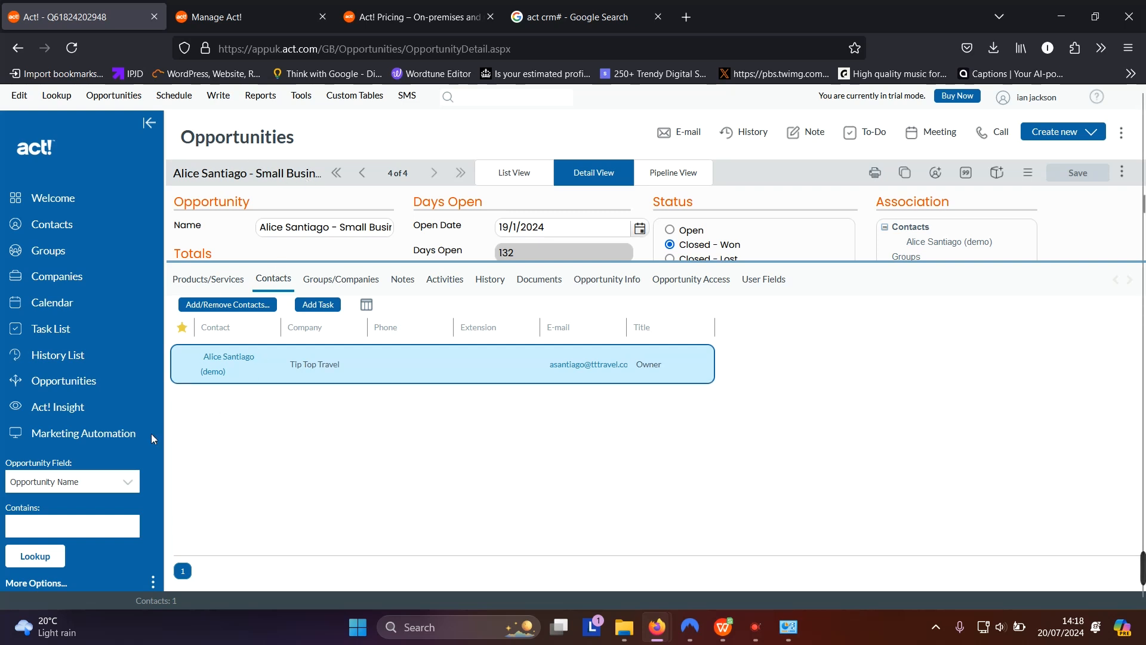
{"action": "left_click", "coordinate": [77, 388]}
{"action": "left_click", "coordinate": [66, 411]}
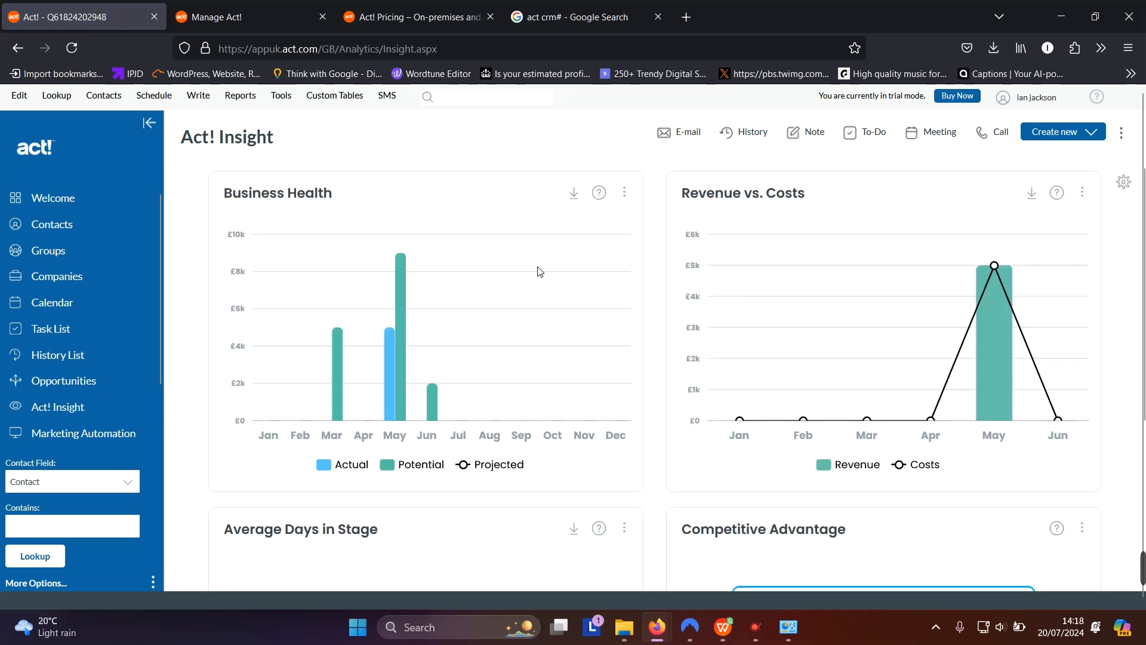
{"action": "mouse_move", "coordinate": [404, 333]}
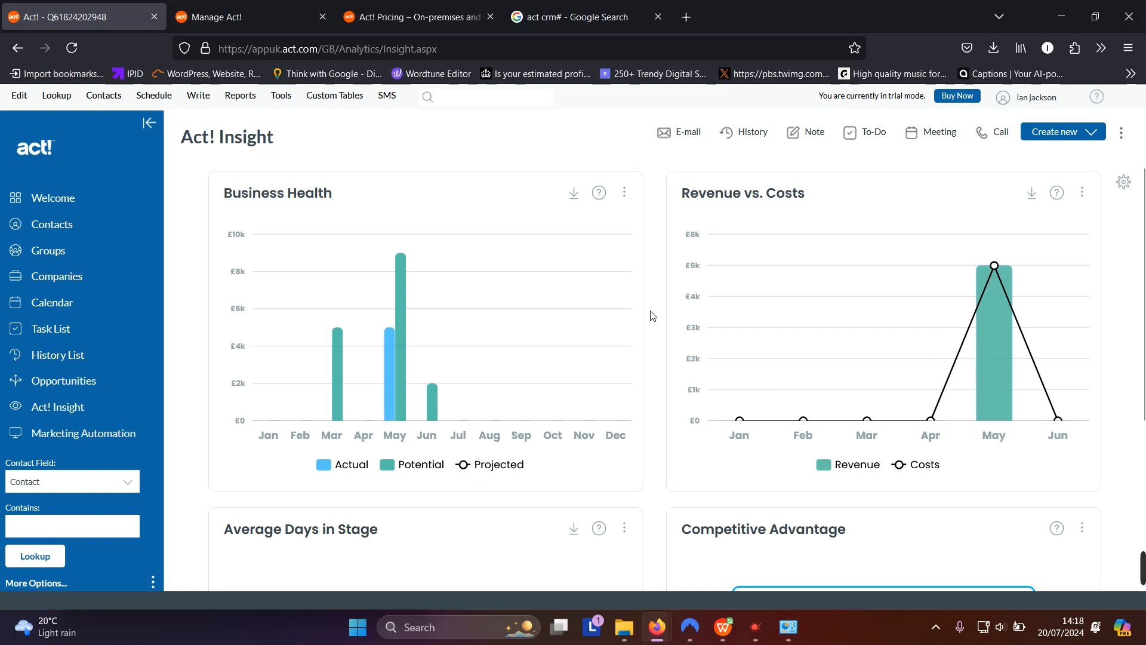
{"action": "mouse_move", "coordinate": [979, 361]}
{"action": "scroll", "coordinate": [776, 418], "scroll_direction": "down", "scroll_amount": 3}
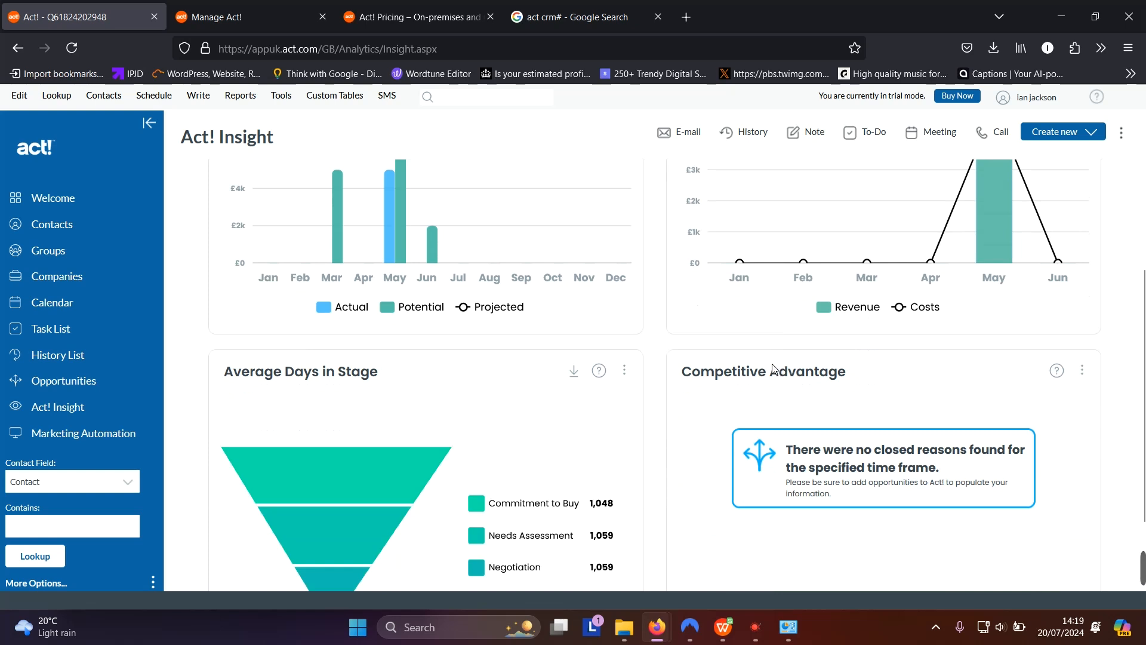
{"action": "scroll", "coordinate": [770, 365], "scroll_direction": "down", "scroll_amount": 2}
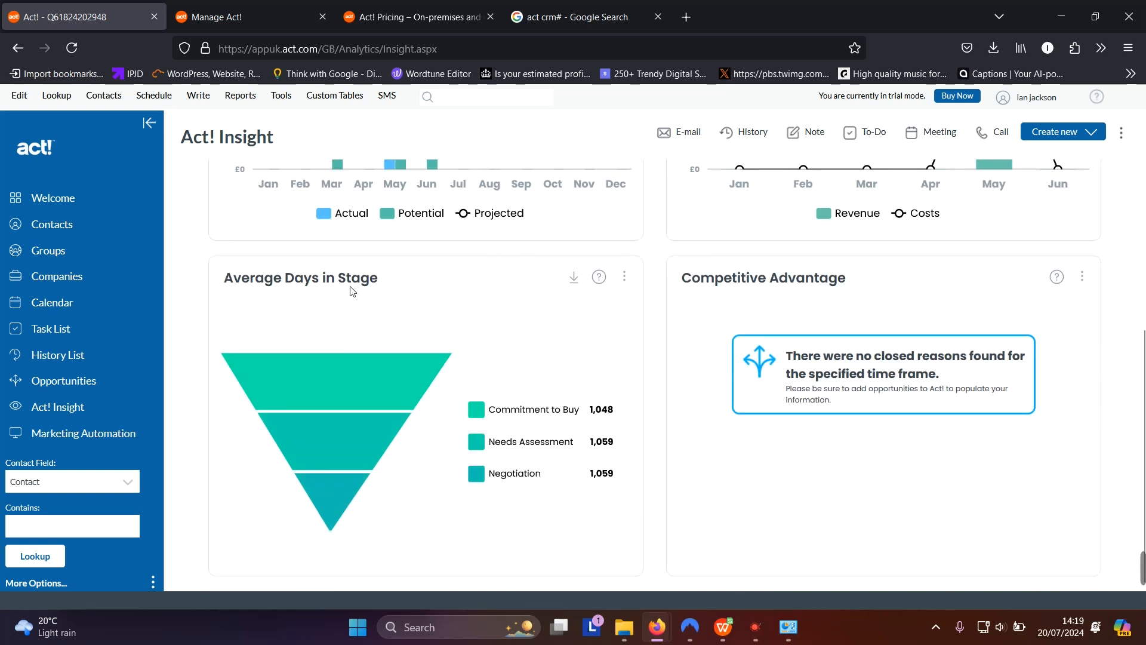
{"action": "mouse_move", "coordinate": [478, 441]}
{"action": "scroll", "coordinate": [749, 323], "scroll_direction": "up", "scroll_amount": 4}
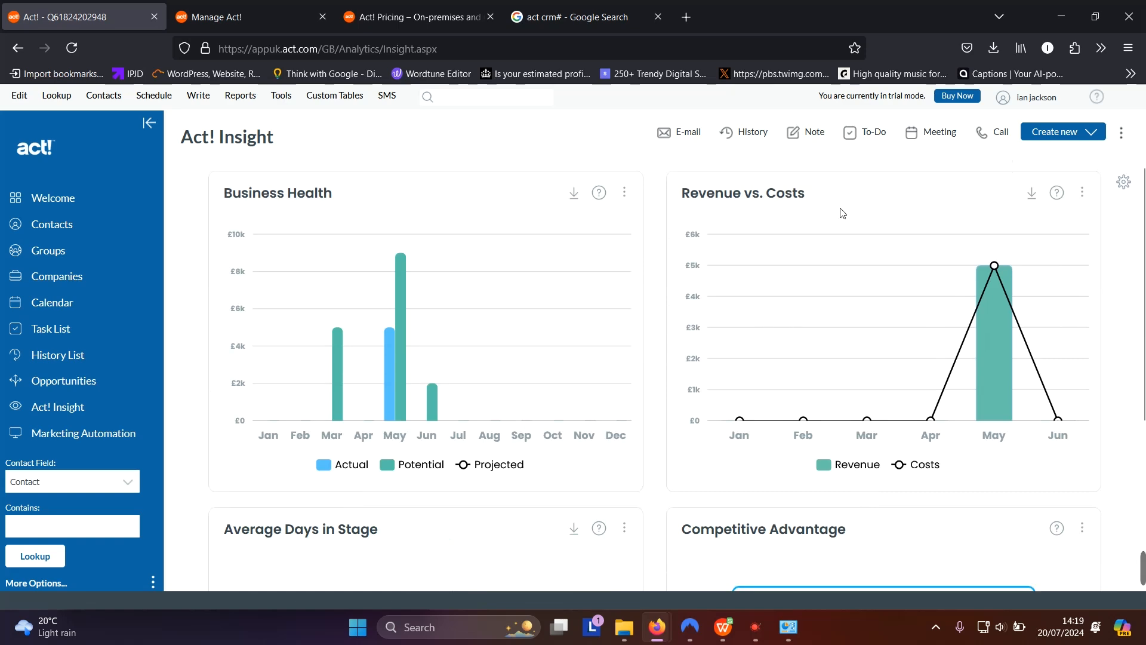
{"action": "scroll", "coordinate": [655, 383], "scroll_direction": "down", "scroll_amount": 4}
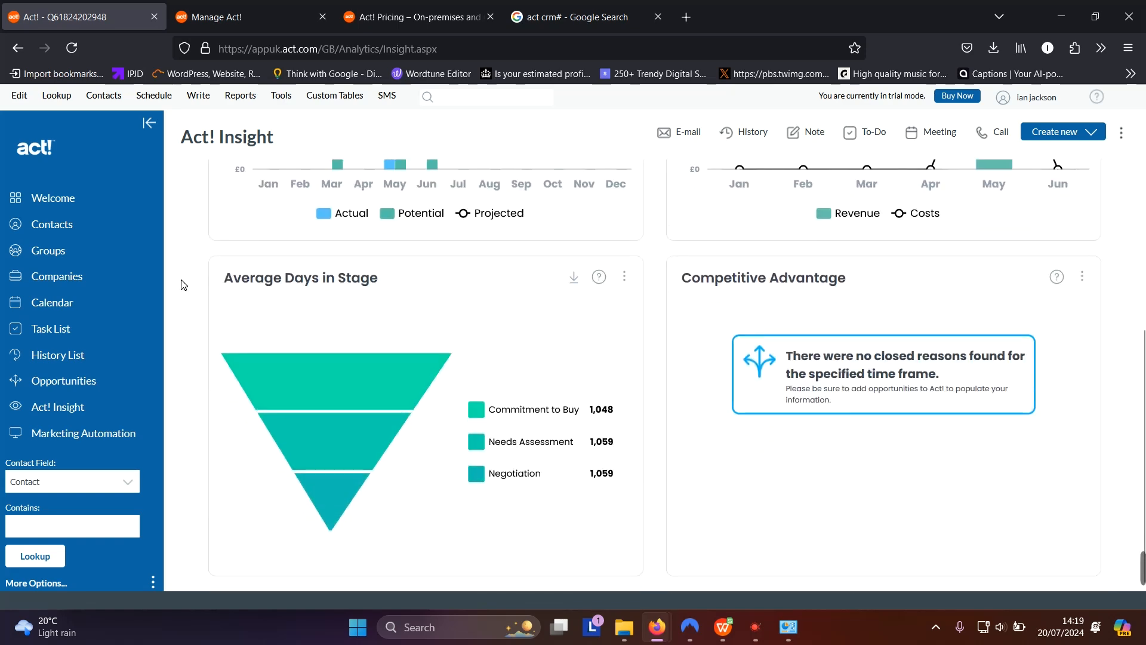
Open Marketing Automation and create a new Blank Campaign
{"action": "left_click", "coordinate": [84, 439]}
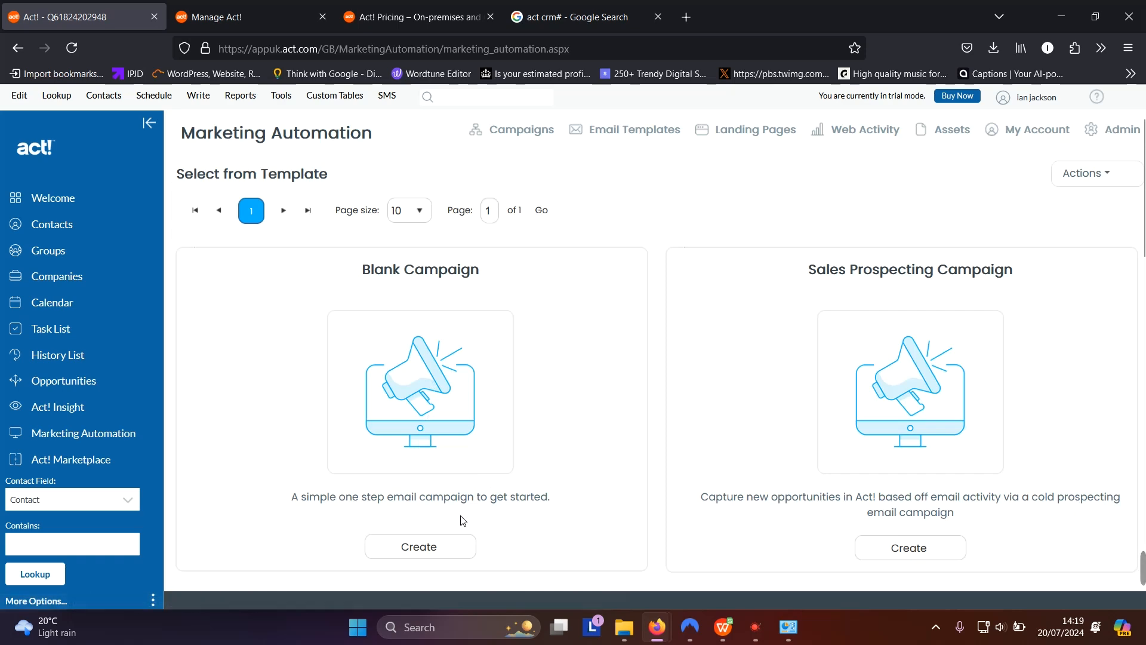
{"action": "scroll", "coordinate": [501, 486], "scroll_direction": "down", "scroll_amount": 3}
{"action": "left_click", "coordinate": [449, 387]}
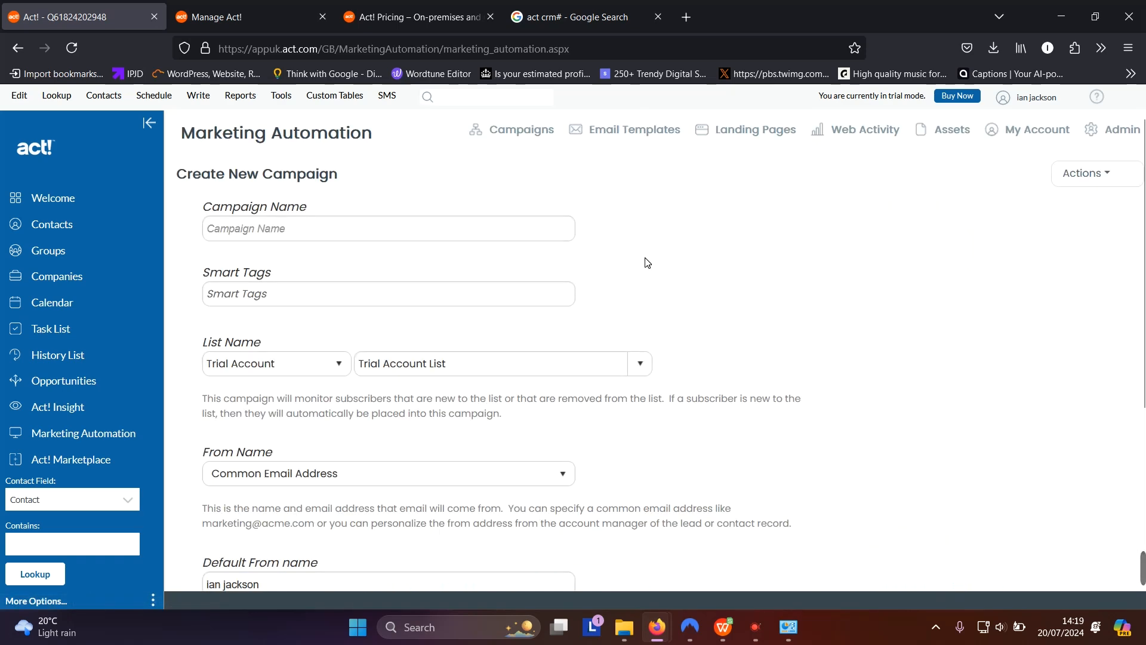
Review the Create New Campaign form, leaving Smart Tags empty and the Trial Account list selected
{"action": "left_click", "coordinate": [280, 301]}
{"action": "left_click", "coordinate": [334, 273]}
{"action": "scroll", "coordinate": [743, 315], "scroll_direction": "down", "scroll_amount": 3}
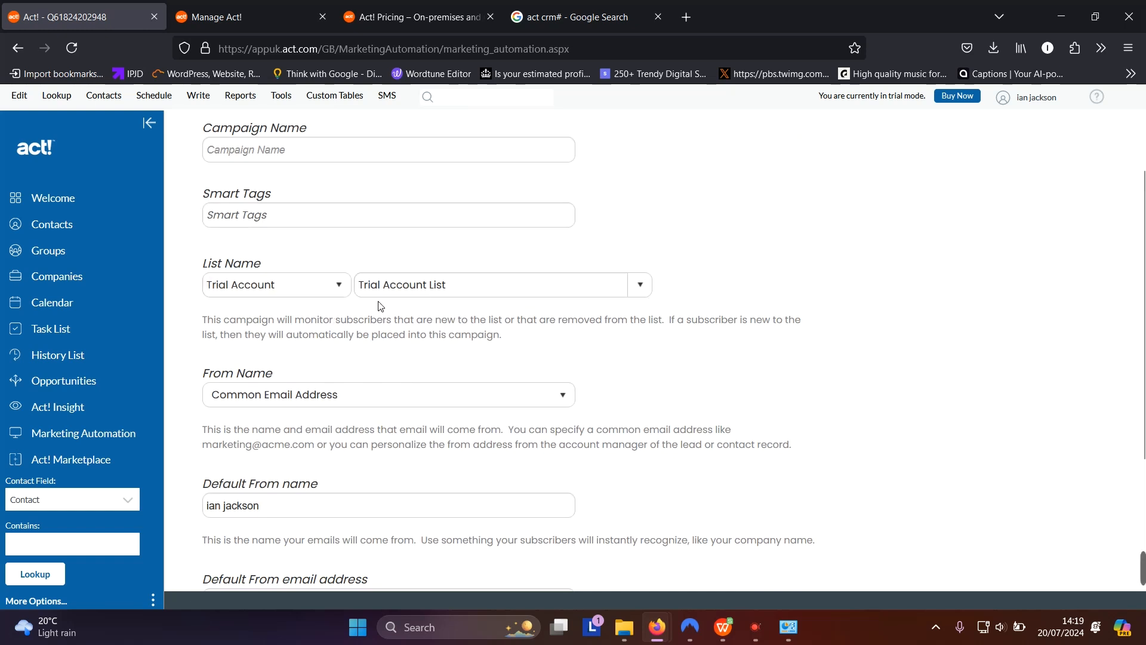
{"action": "left_click", "coordinate": [338, 287]}
{"action": "left_click", "coordinate": [339, 288]}
{"action": "scroll", "coordinate": [405, 390], "scroll_direction": "down", "scroll_amount": 3}
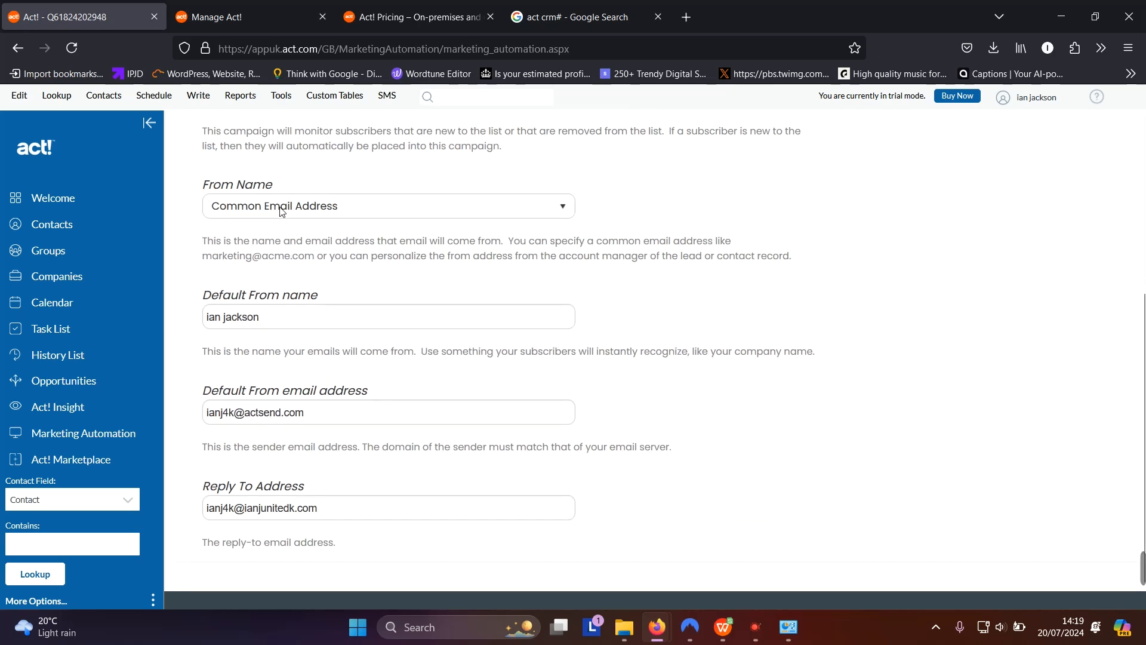
{"action": "scroll", "coordinate": [410, 230], "scroll_direction": "up", "scroll_amount": 3}
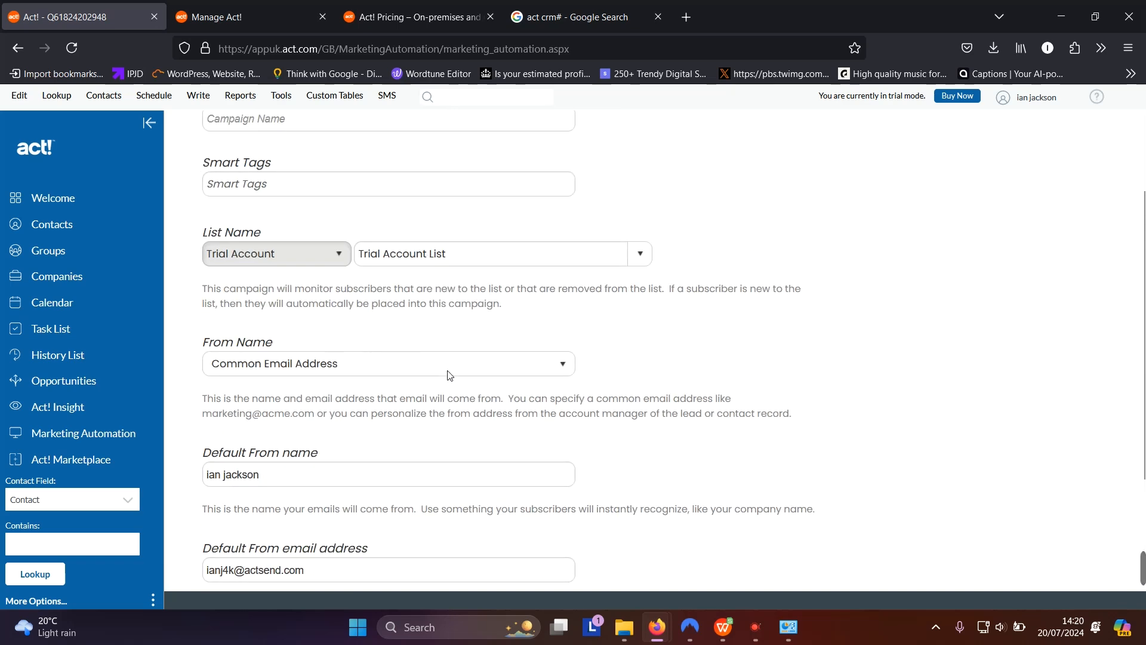
{"action": "scroll", "coordinate": [450, 375], "scroll_direction": "down", "scroll_amount": 3}
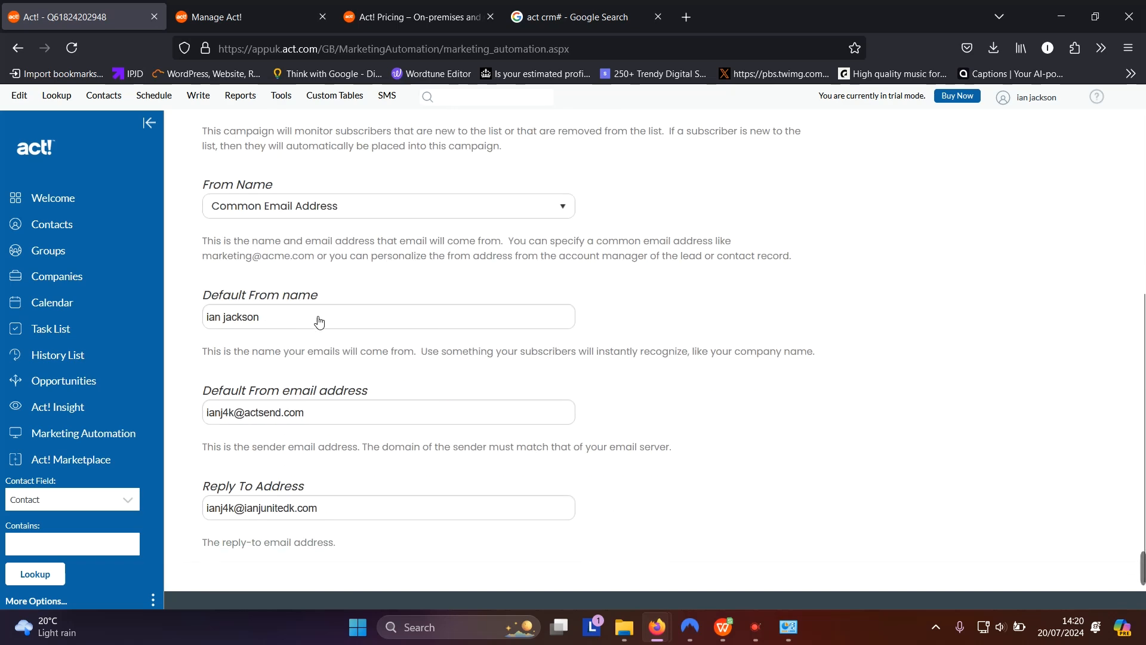
{"action": "scroll", "coordinate": [374, 419], "scroll_direction": "down", "scroll_amount": 2}
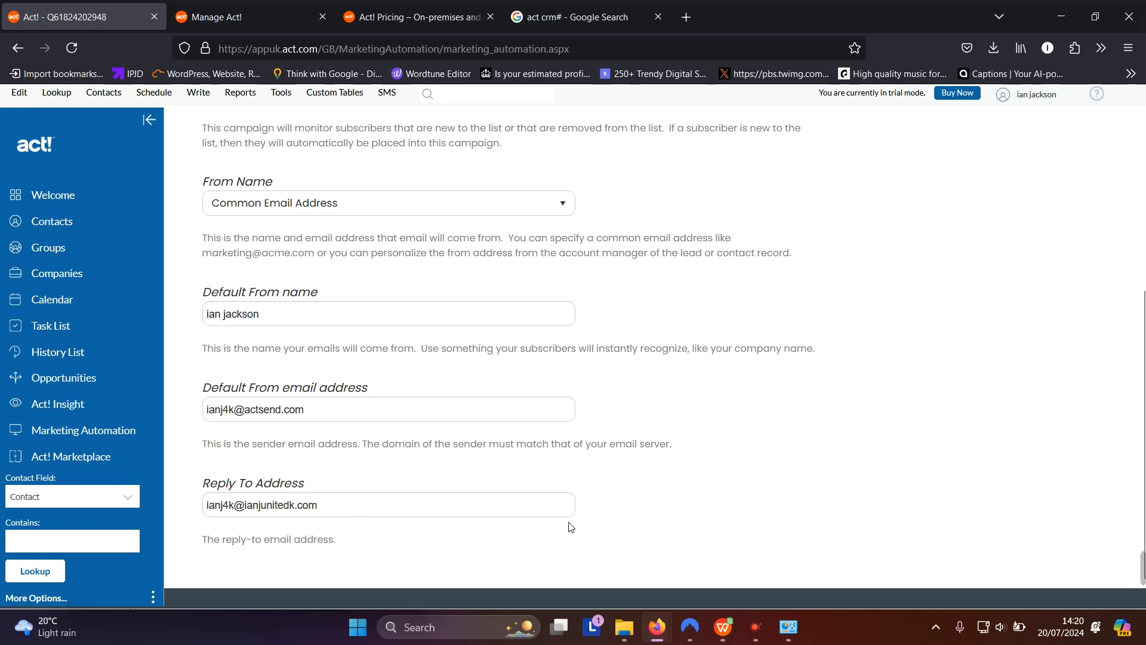
{"action": "scroll", "coordinate": [347, 412], "scroll_direction": "up", "scroll_amount": 5}
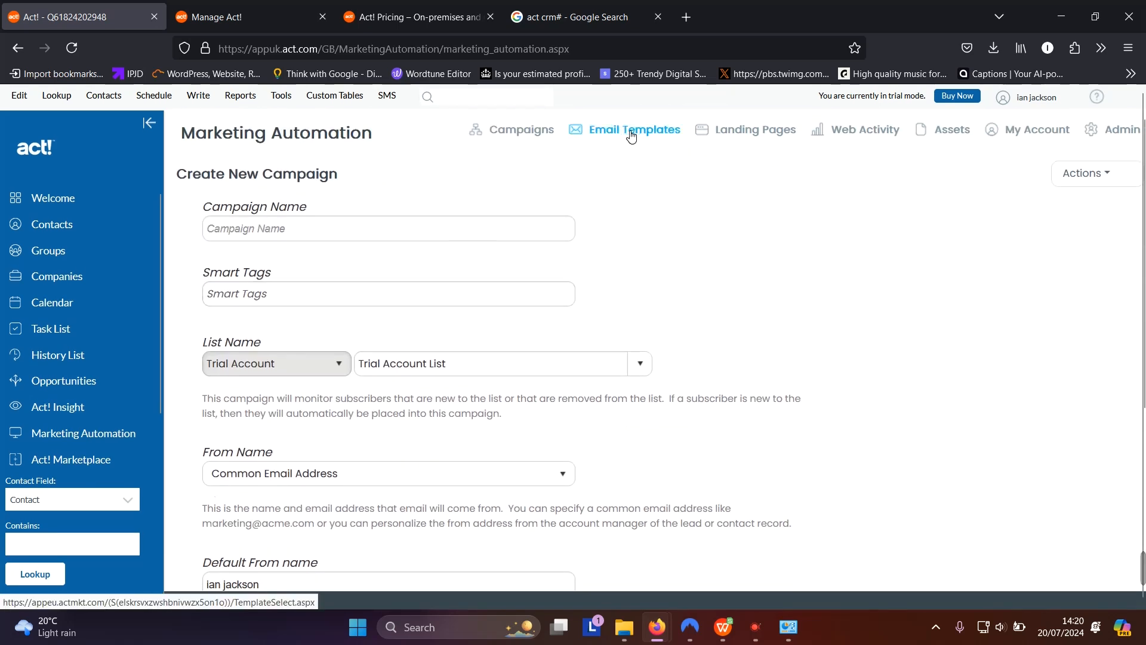
Visit the Email Templates, Landing Pages, Web Activity and Assets sections, leaving template sorting unchanged
{"action": "left_click", "coordinate": [630, 133]}
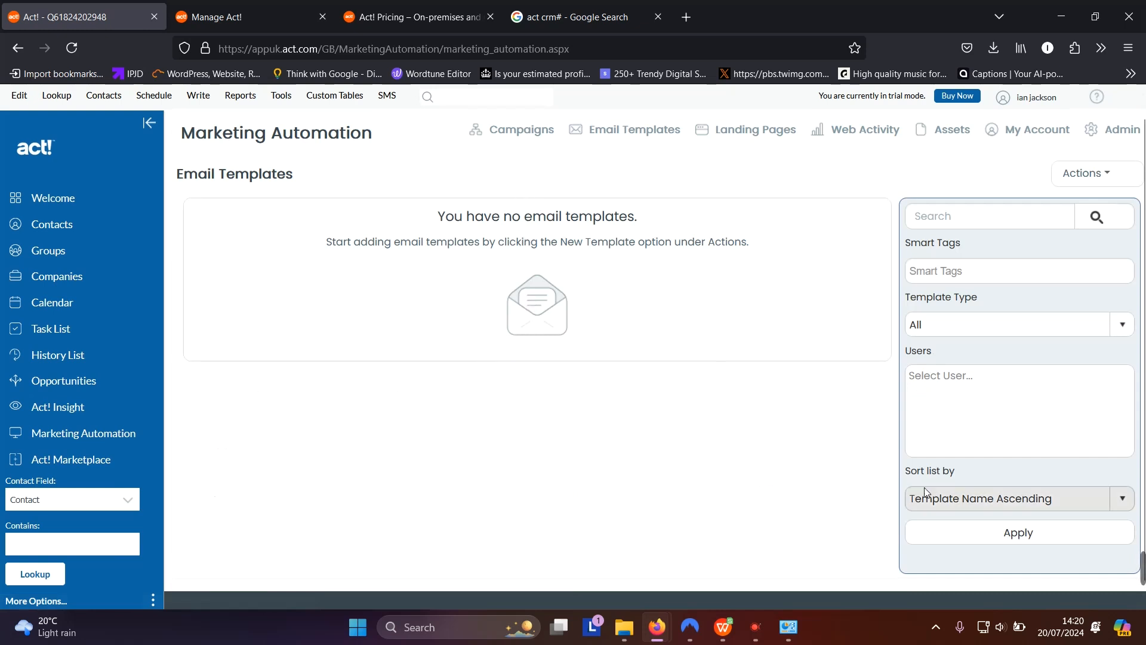
{"action": "left_click", "coordinate": [967, 505]}
{"action": "left_click", "coordinate": [661, 282]}
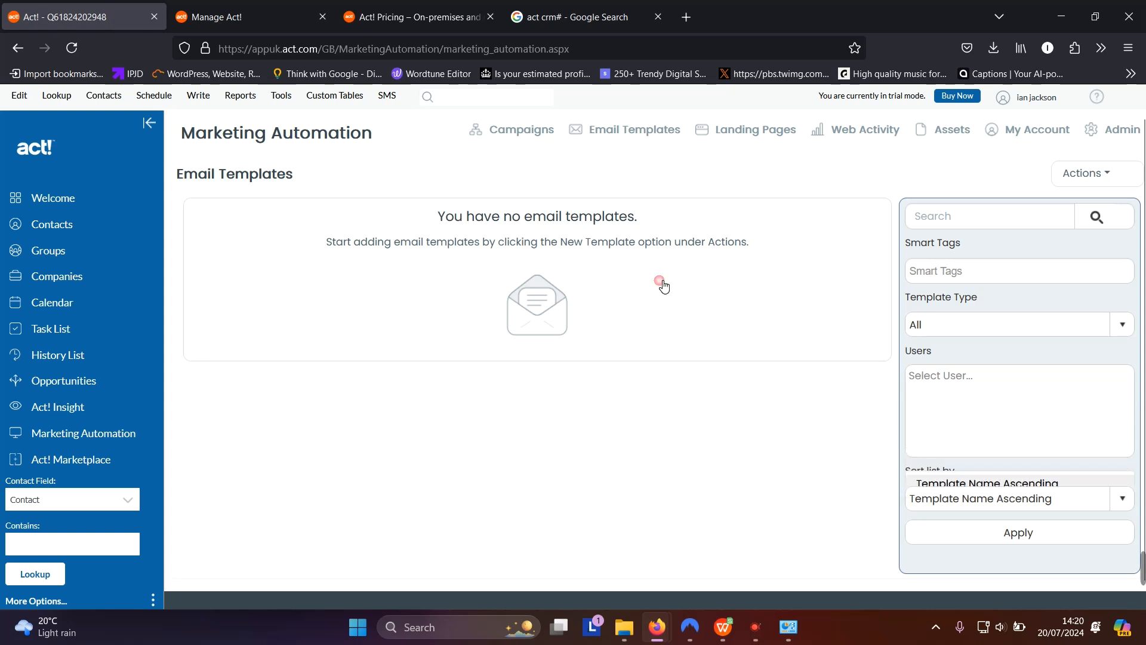
{"action": "left_click", "coordinate": [739, 131]}
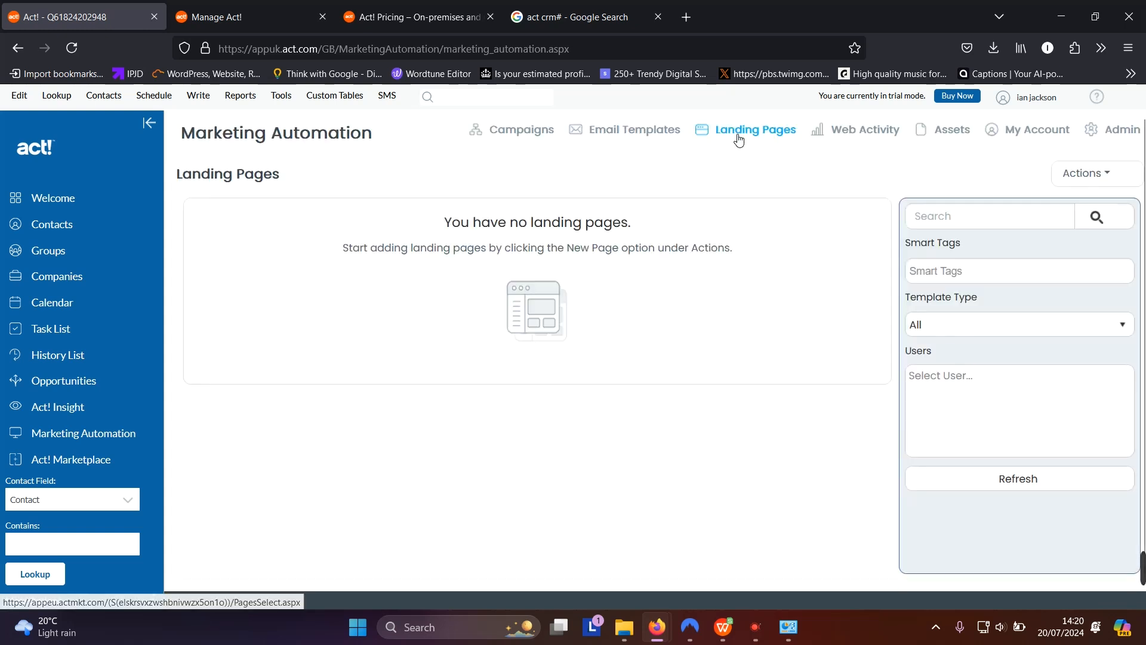
{"action": "left_click", "coordinate": [850, 136]}
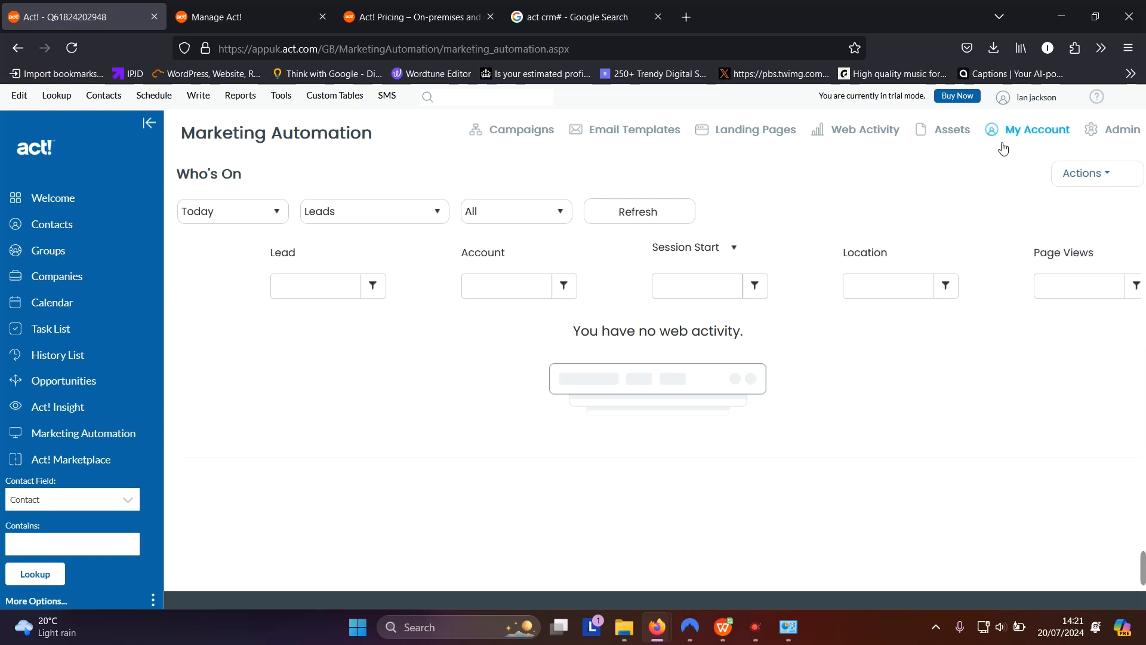
{"action": "left_click", "coordinate": [965, 136]}
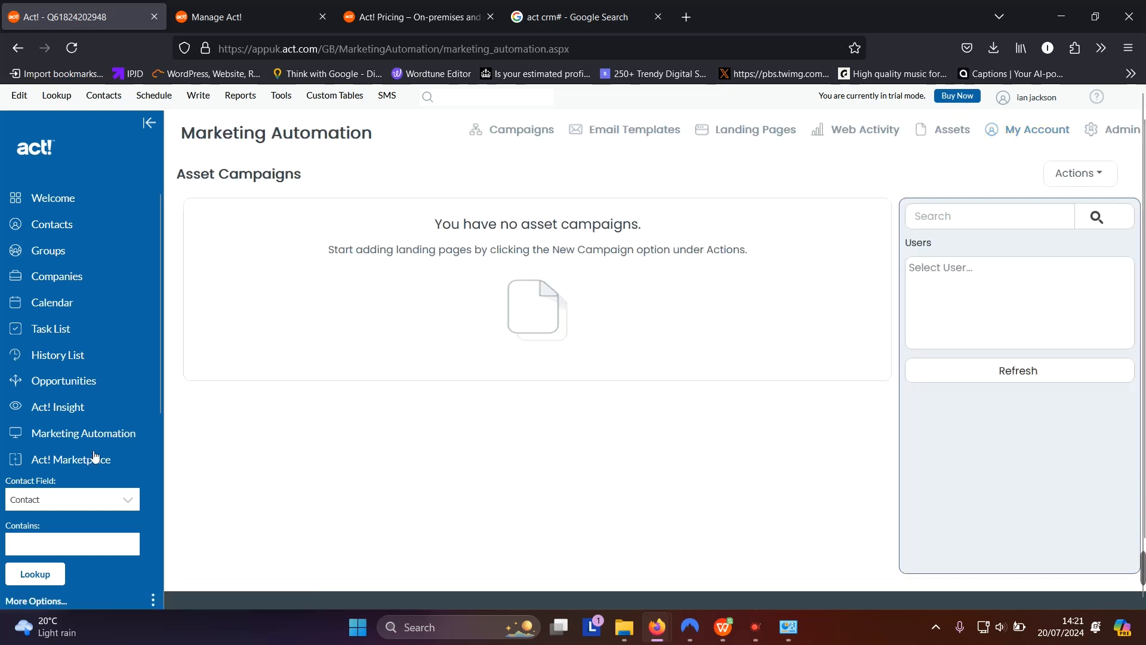
Open the Act! Marketplace and scroll down to Support & Services and Act! Connections
{"action": "left_click", "coordinate": [86, 469]}
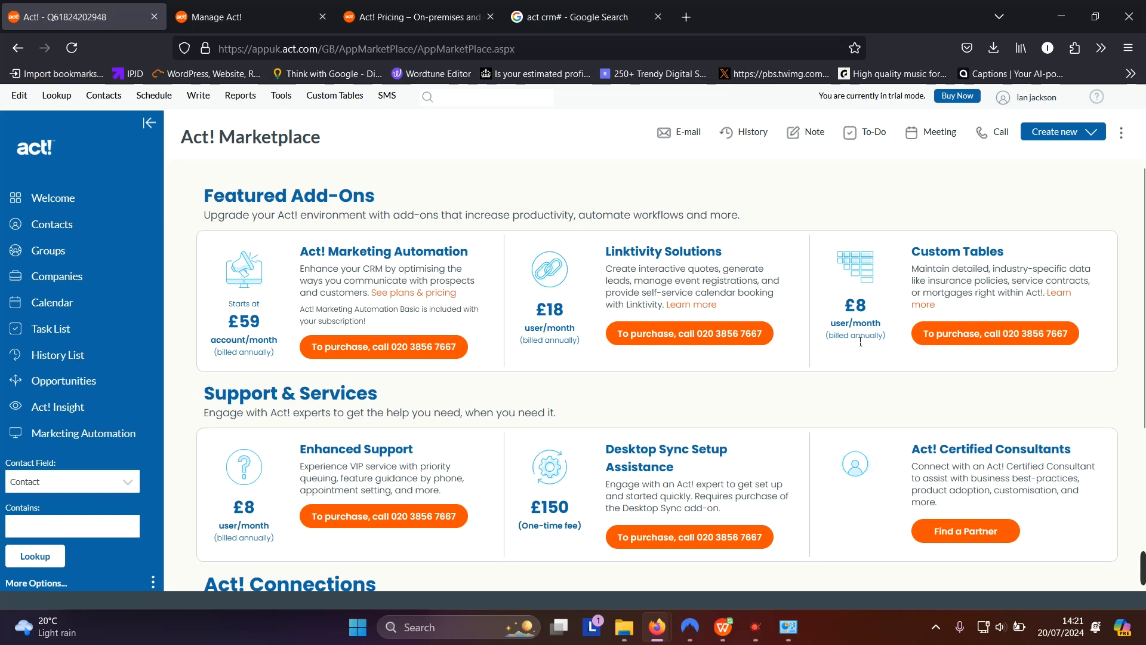
{"action": "scroll", "coordinate": [805, 310], "scroll_direction": "down", "scroll_amount": 3}
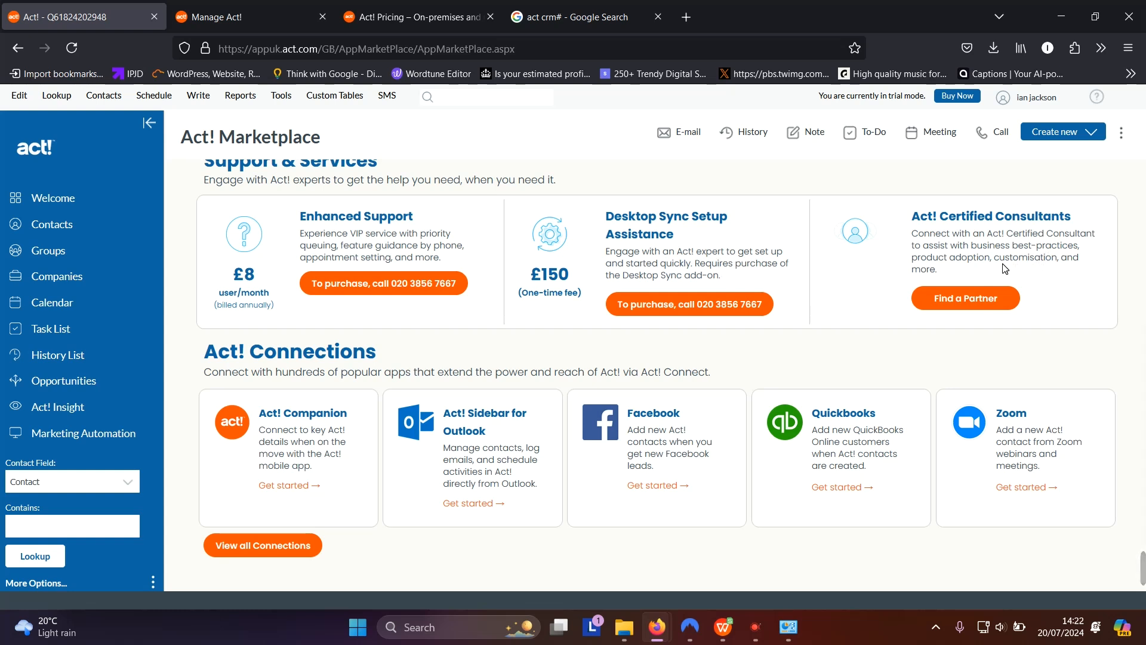
{"action": "left_click", "coordinate": [962, 304]}
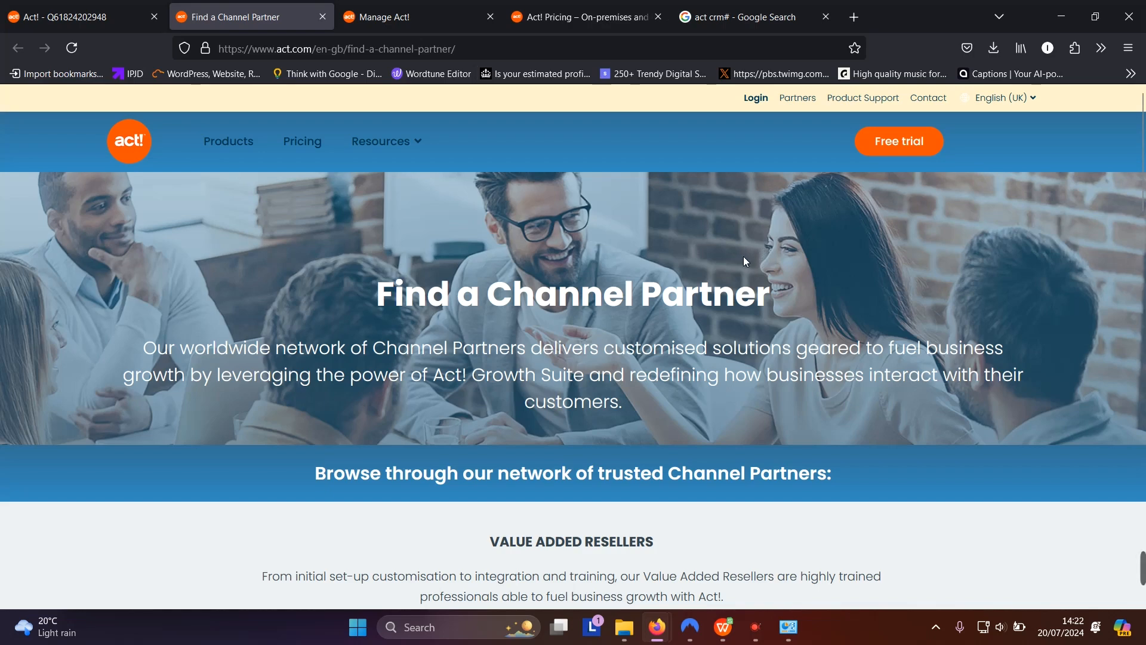
{"action": "scroll", "coordinate": [746, 261], "scroll_direction": "down", "scroll_amount": 6}
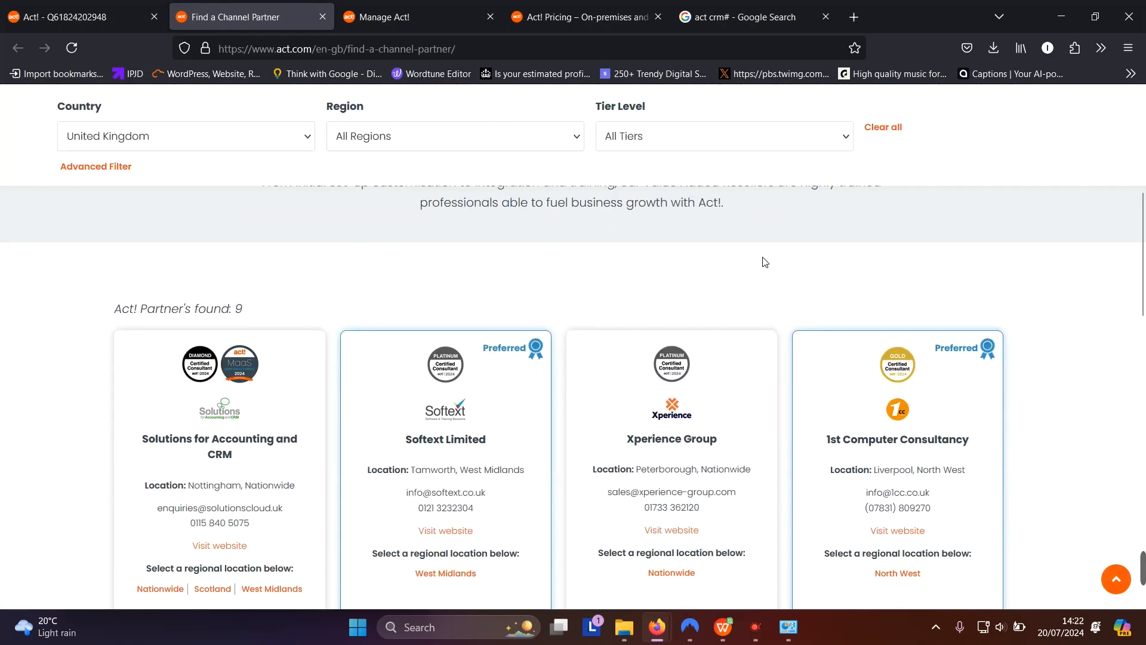
{"action": "scroll", "coordinate": [773, 260], "scroll_direction": "up", "scroll_amount": 4}
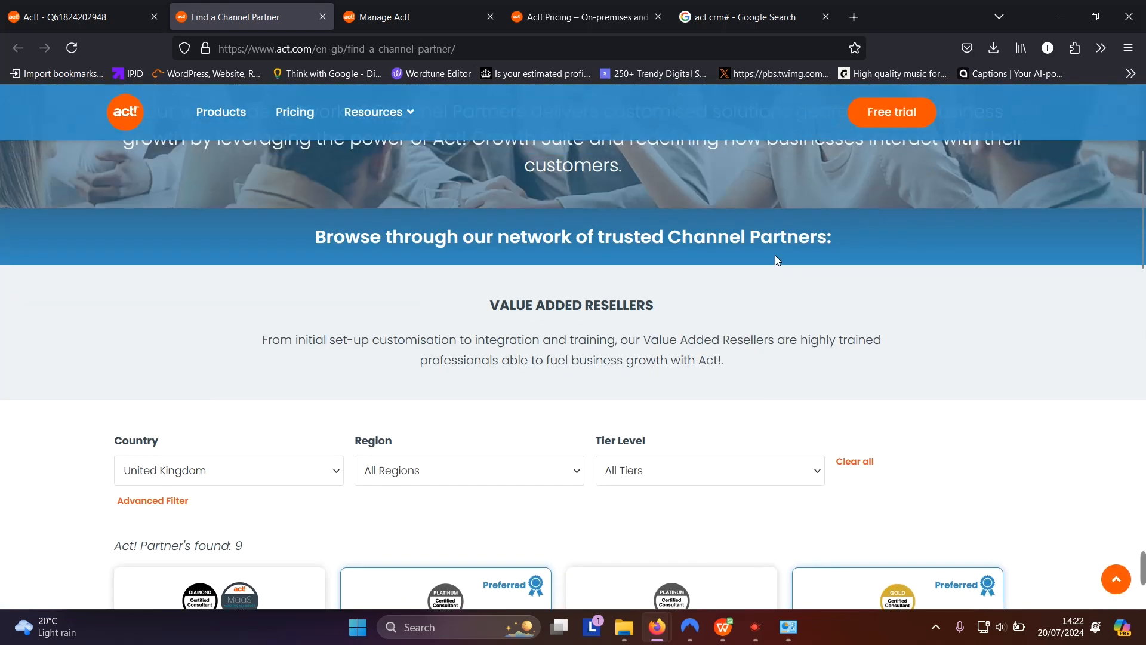
{"action": "scroll", "coordinate": [774, 256], "scroll_direction": "down", "scroll_amount": 4}
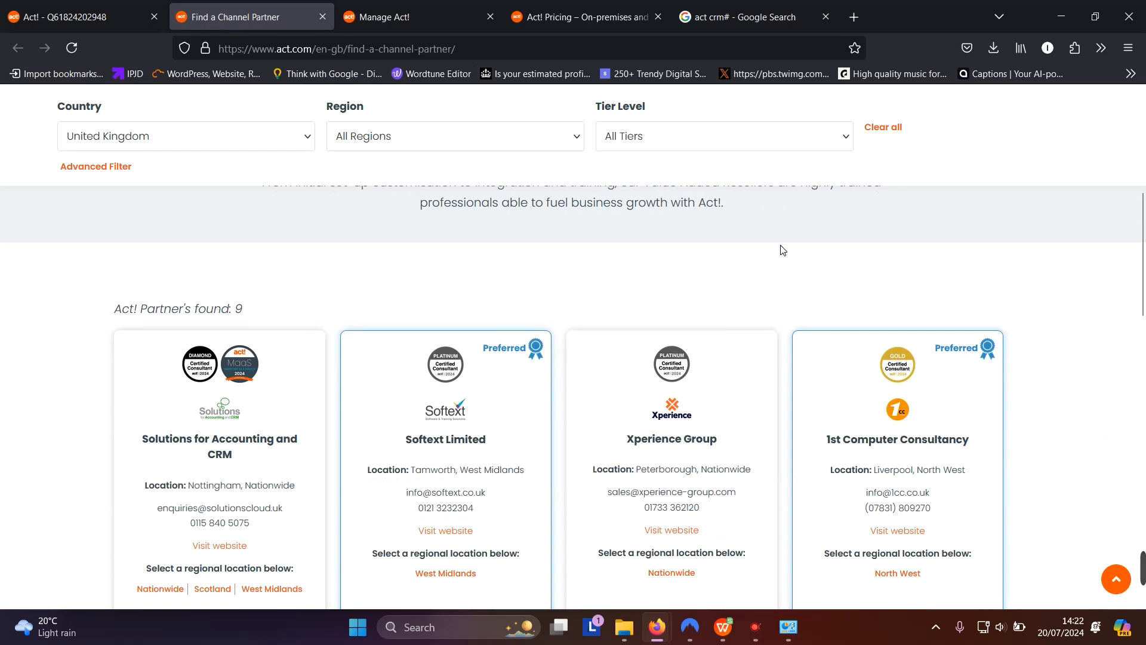
{"action": "scroll", "coordinate": [776, 254], "scroll_direction": "down", "scroll_amount": 4}
{"action": "scroll", "coordinate": [780, 247], "scroll_direction": "down", "scroll_amount": 2}
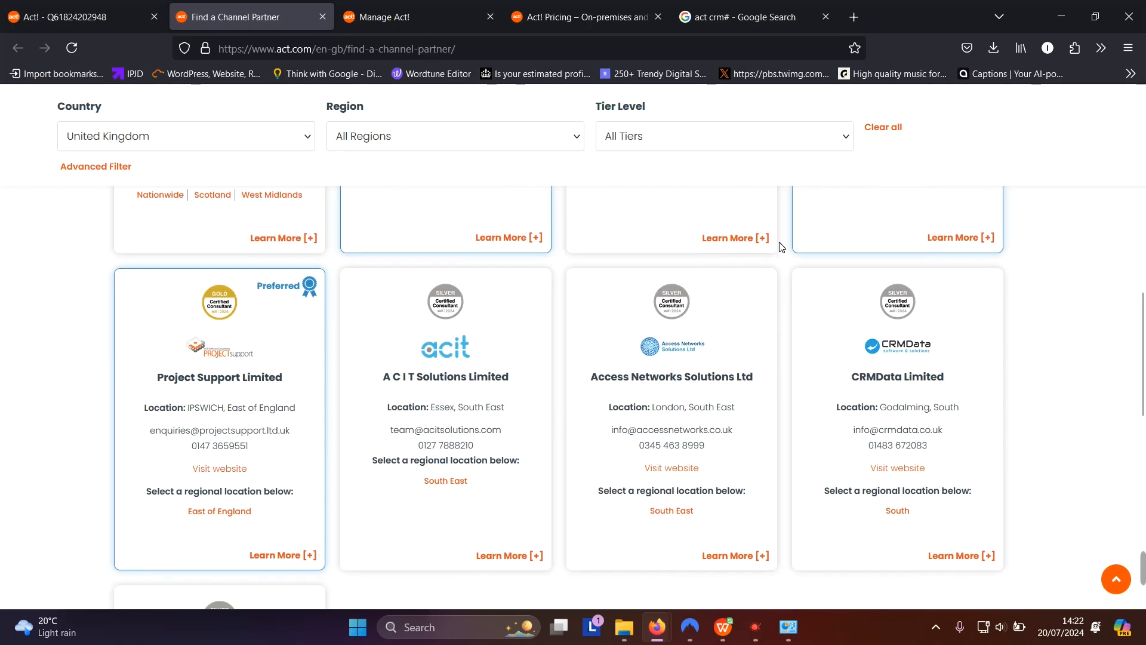
{"action": "scroll", "coordinate": [780, 247], "scroll_direction": "down", "scroll_amount": 4}
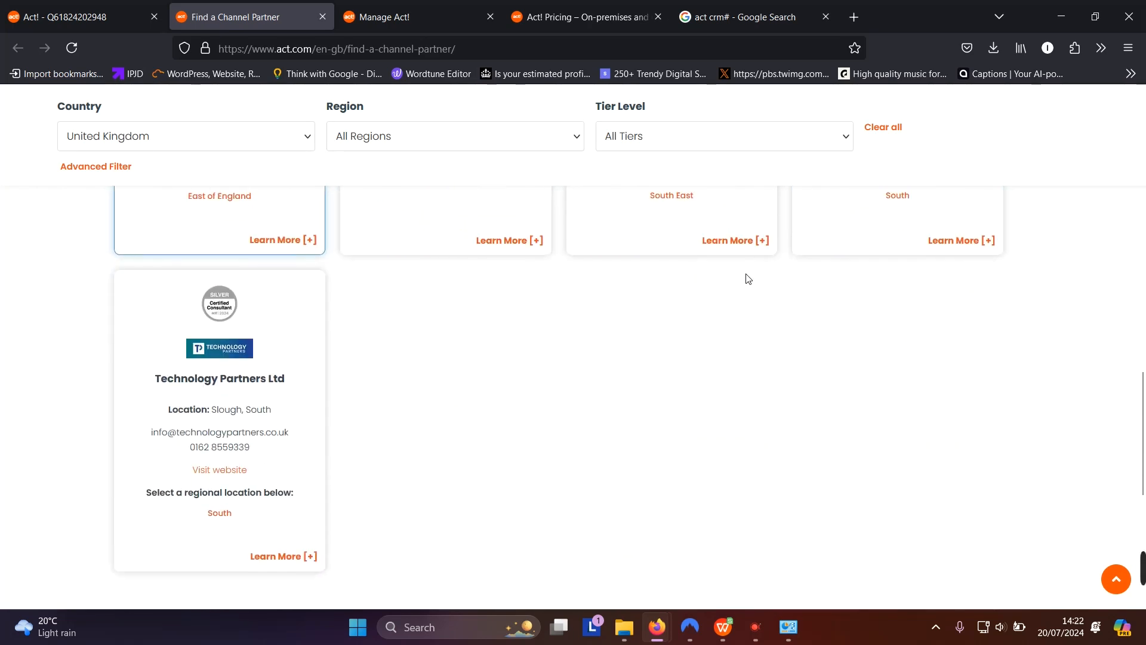
{"action": "scroll", "coordinate": [758, 323], "scroll_direction": "up", "scroll_amount": 2}
{"action": "scroll", "coordinate": [762, 324], "scroll_direction": "up", "scroll_amount": 2}
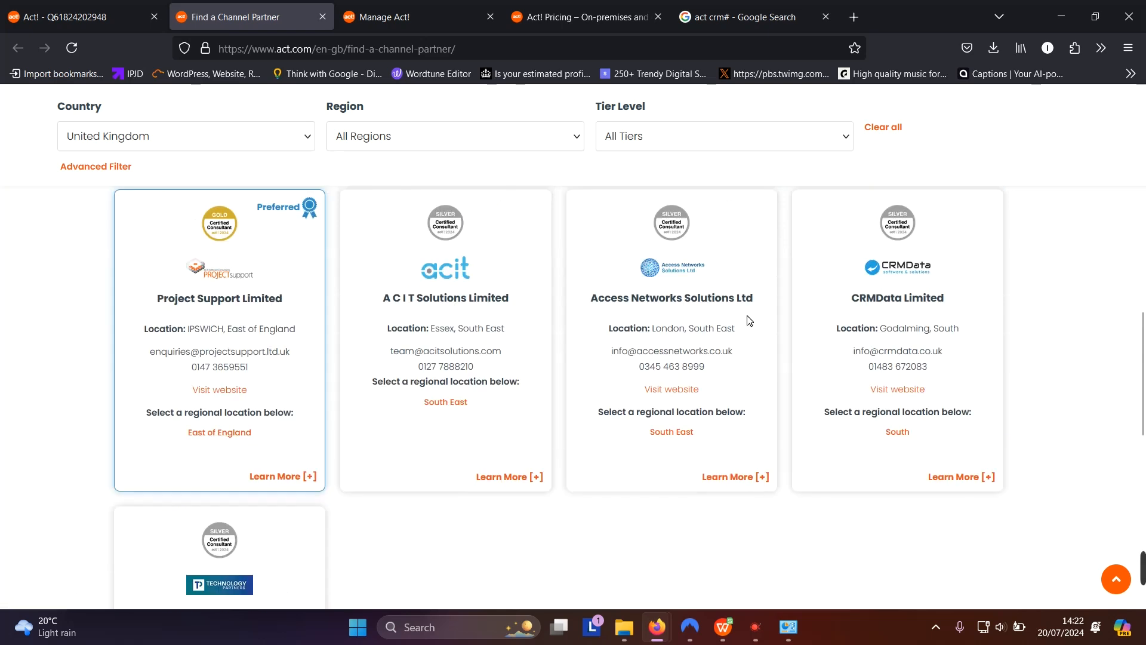
{"action": "scroll", "coordinate": [749, 321], "scroll_direction": "up", "scroll_amount": 15}
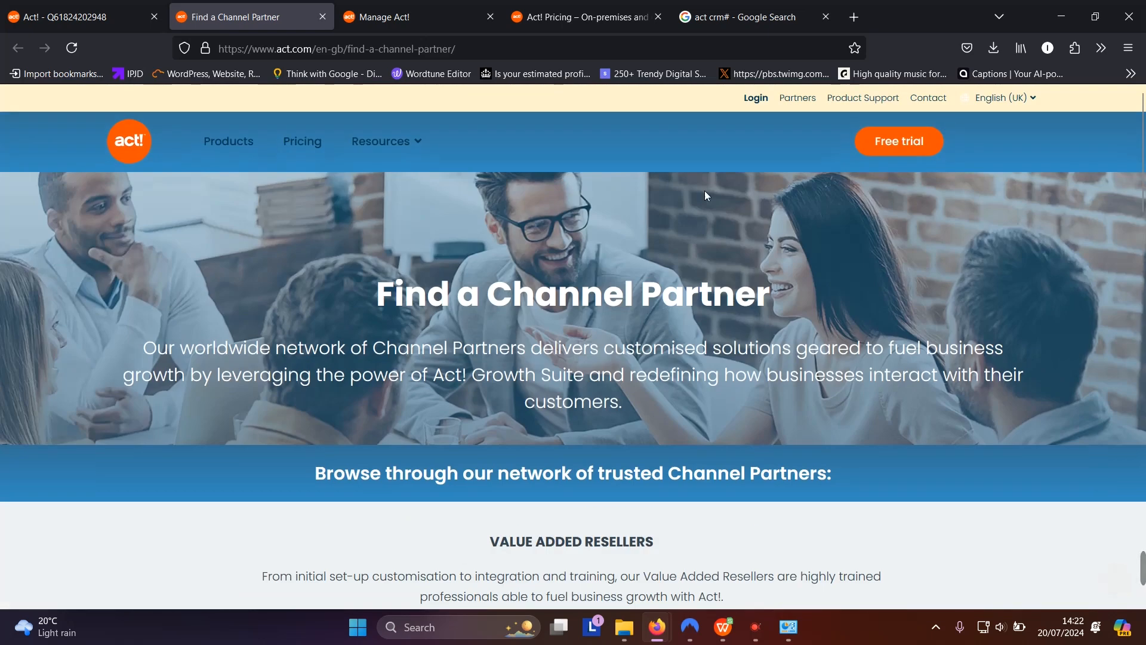
{"action": "left_click", "coordinate": [323, 17]}
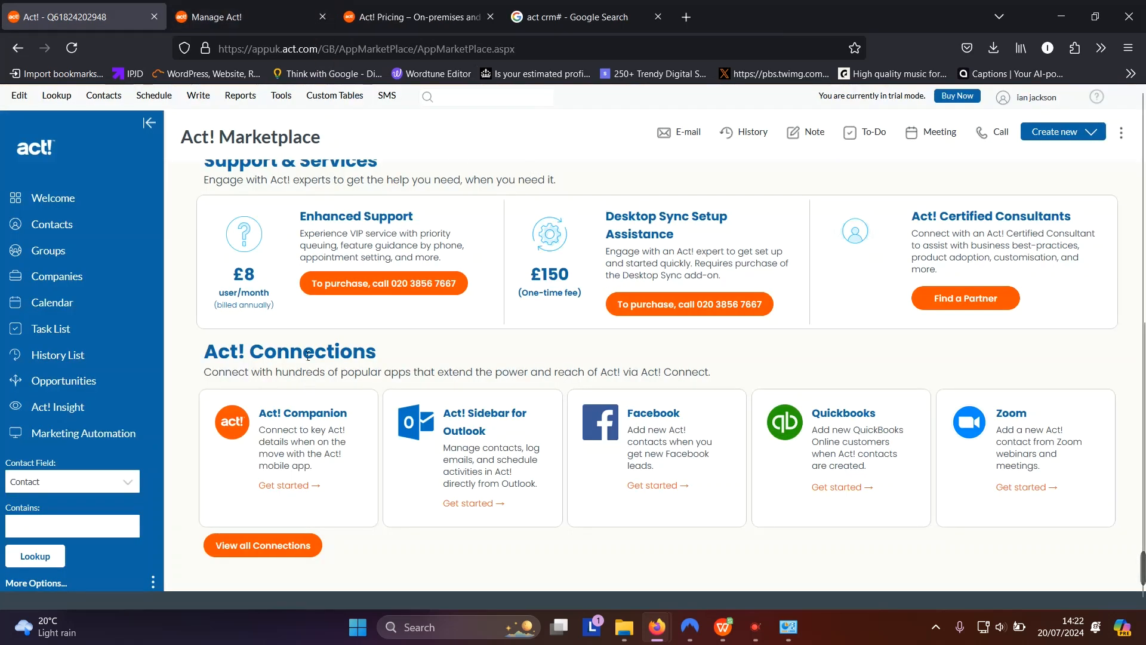
Open View all Connections to load act.com/en-gb/connections in a new tab
{"action": "left_click", "coordinate": [264, 545]}
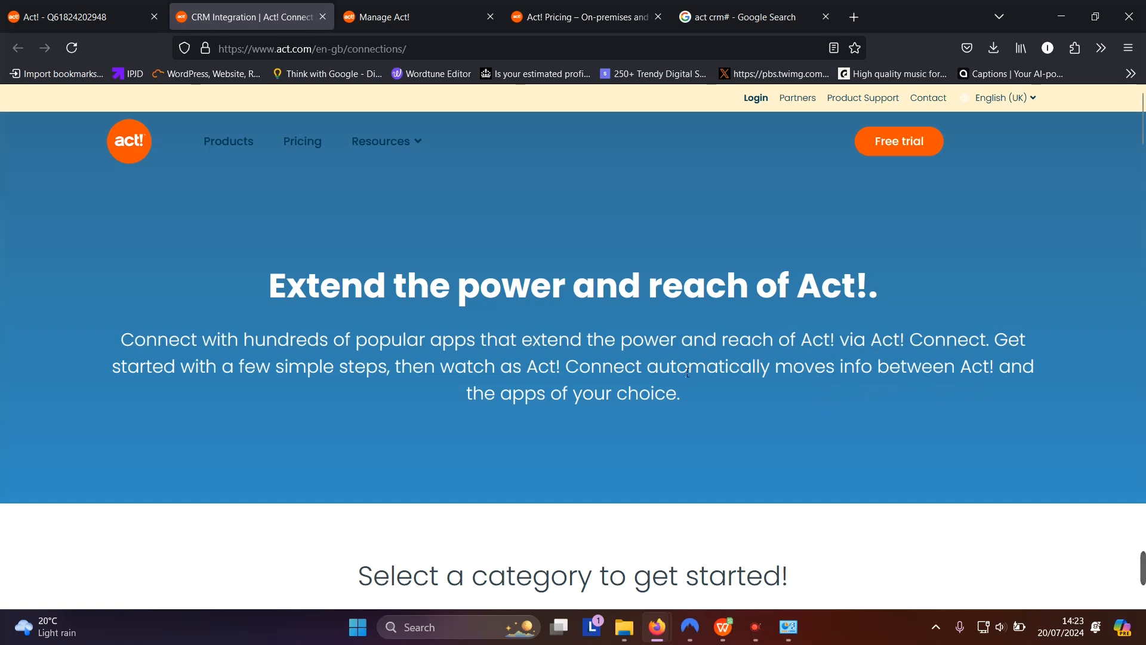
{"action": "scroll", "coordinate": [649, 344], "scroll_direction": "down", "scroll_amount": 4}
{"action": "scroll", "coordinate": [947, 249], "scroll_direction": "down", "scroll_amount": 3}
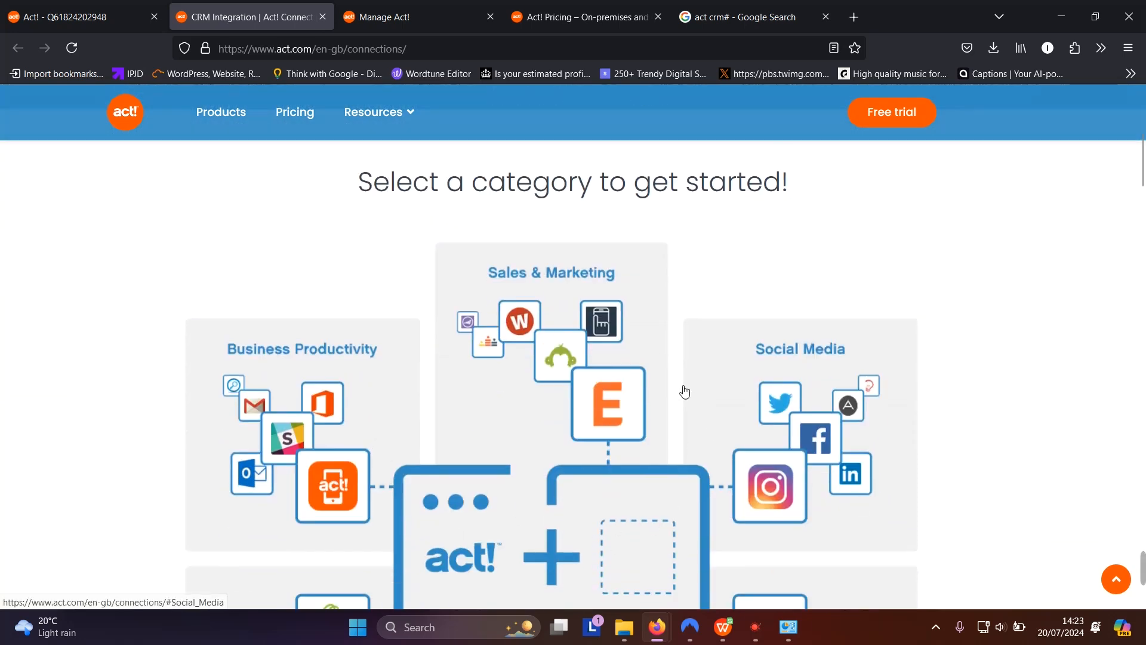
{"action": "scroll", "coordinate": [821, 403], "scroll_direction": "down", "scroll_amount": 4}
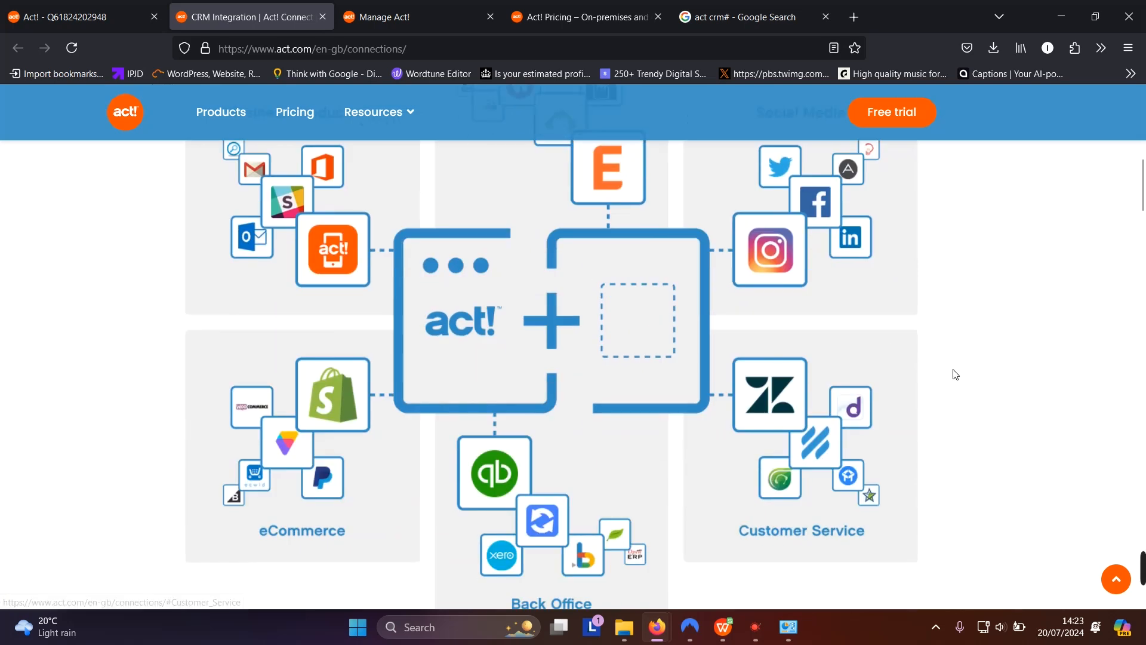
{"action": "scroll", "coordinate": [432, 512], "scroll_direction": "down", "scroll_amount": 3}
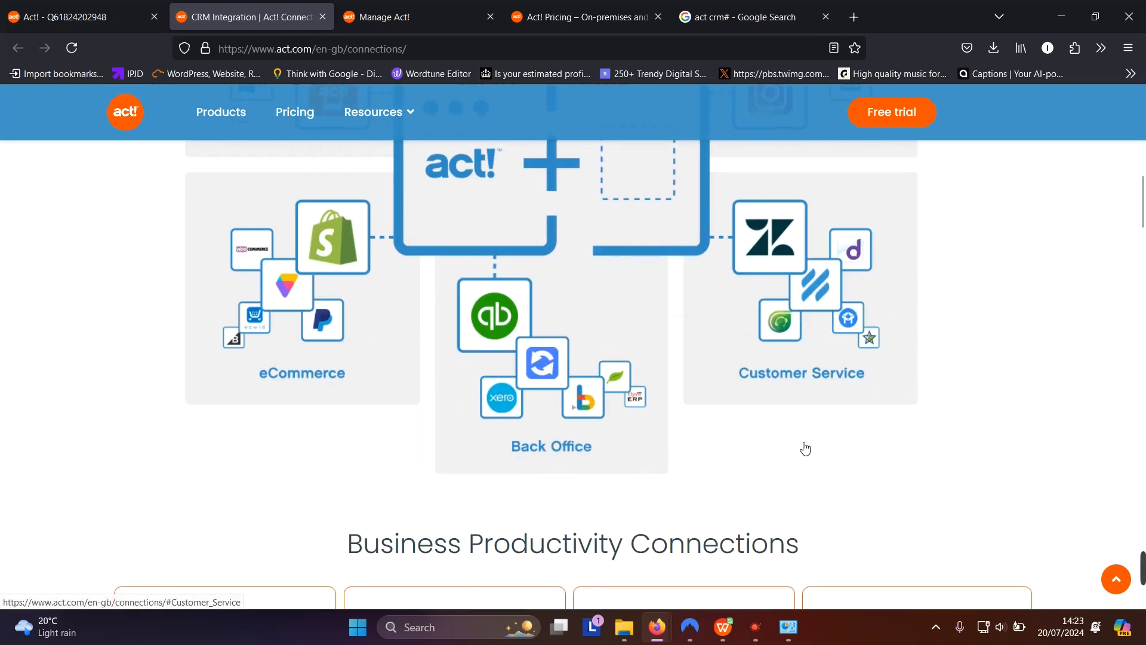
{"action": "scroll", "coordinate": [803, 448], "scroll_direction": "up", "scroll_amount": 10}
{"action": "scroll", "coordinate": [800, 451], "scroll_direction": "up", "scroll_amount": 1}
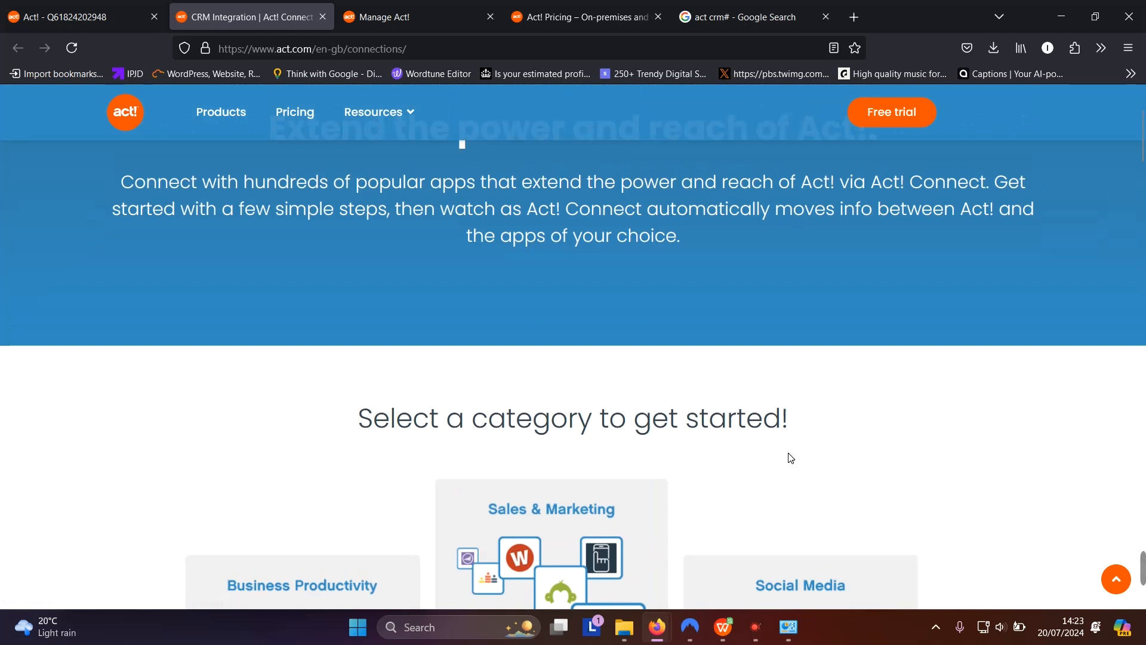
{"action": "scroll", "coordinate": [949, 358], "scroll_direction": "down", "scroll_amount": 3}
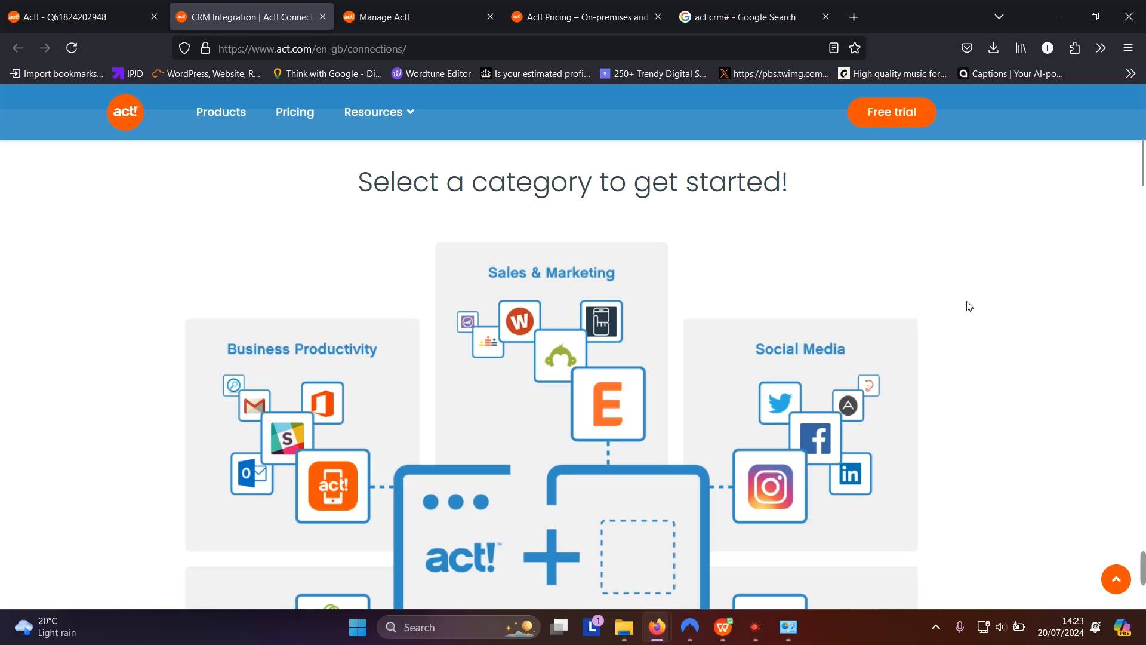
{"action": "scroll", "coordinate": [964, 306], "scroll_direction": "down", "scroll_amount": 8}
{"action": "scroll", "coordinate": [964, 307], "scroll_direction": "down", "scroll_amount": 2}
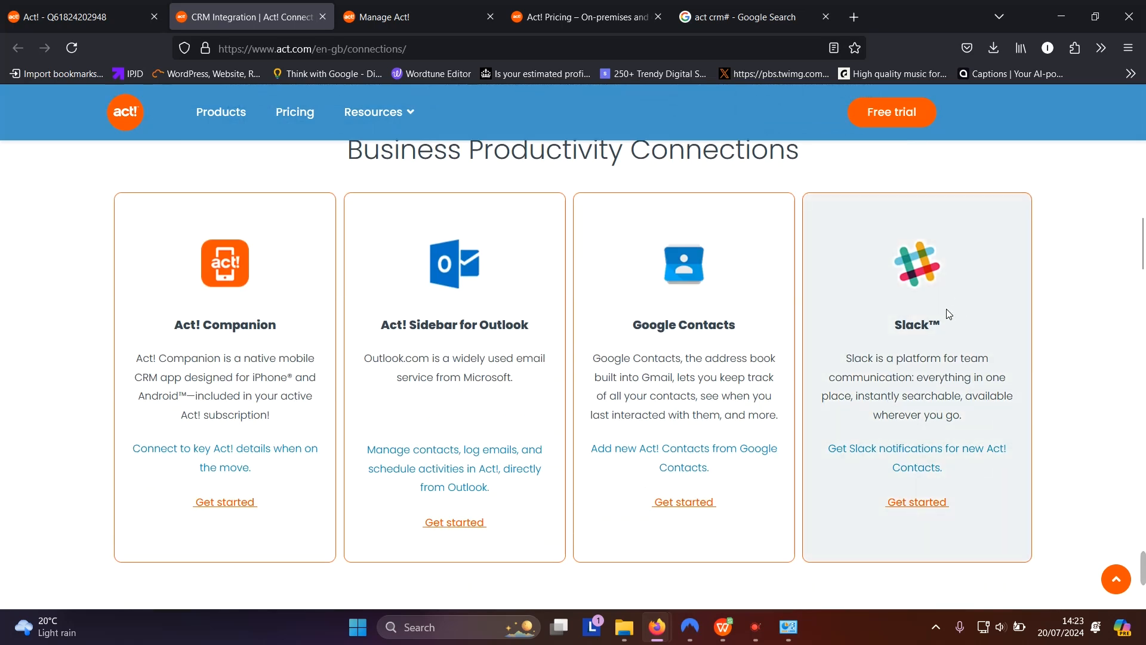
{"action": "scroll", "coordinate": [950, 314], "scroll_direction": "down", "scroll_amount": 4}
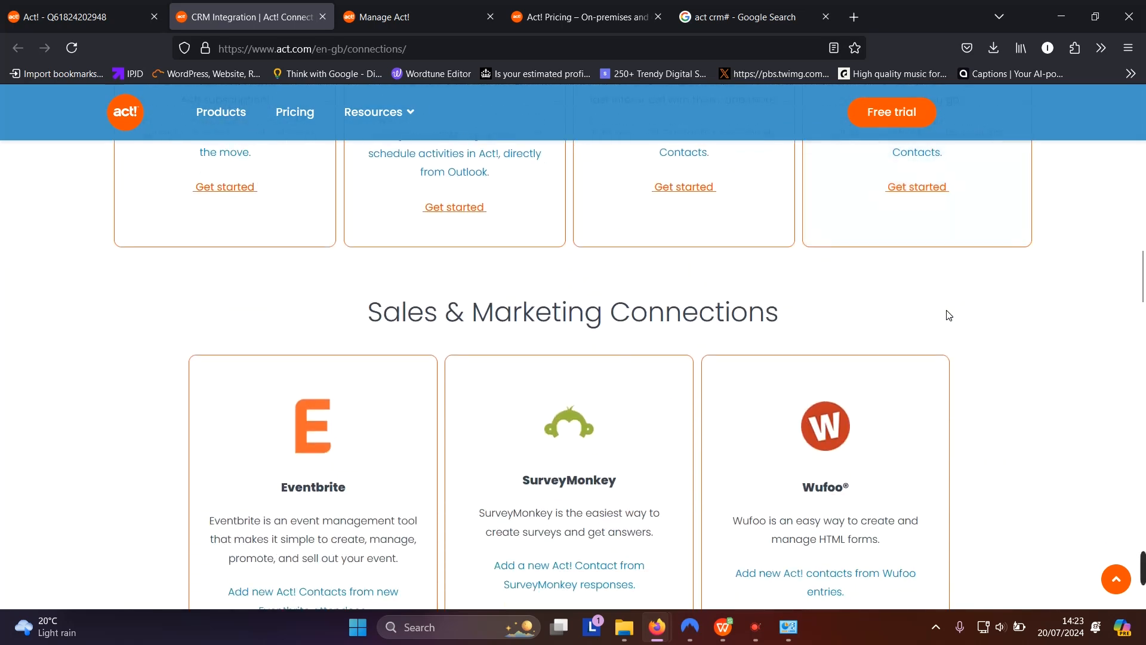
{"action": "scroll", "coordinate": [949, 314], "scroll_direction": "down", "scroll_amount": 3}
{"action": "scroll", "coordinate": [950, 314], "scroll_direction": "up", "scroll_amount": 3}
{"action": "scroll", "coordinate": [296, 421], "scroll_direction": "down", "scroll_amount": 3}
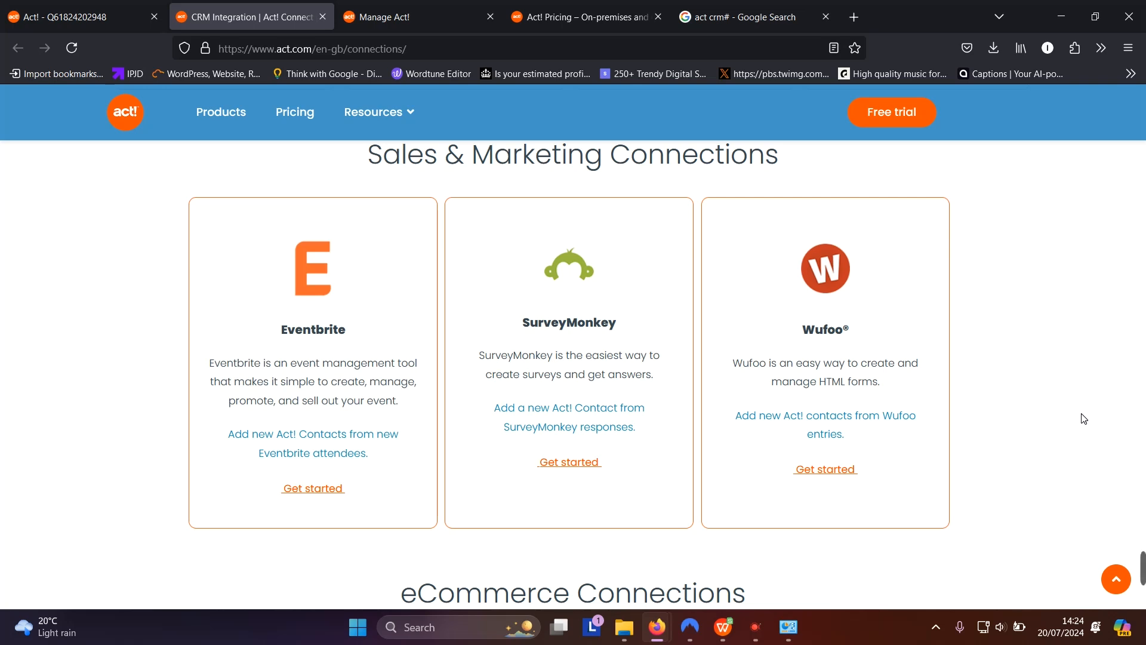
{"action": "scroll", "coordinate": [990, 448], "scroll_direction": "down", "scroll_amount": 5}
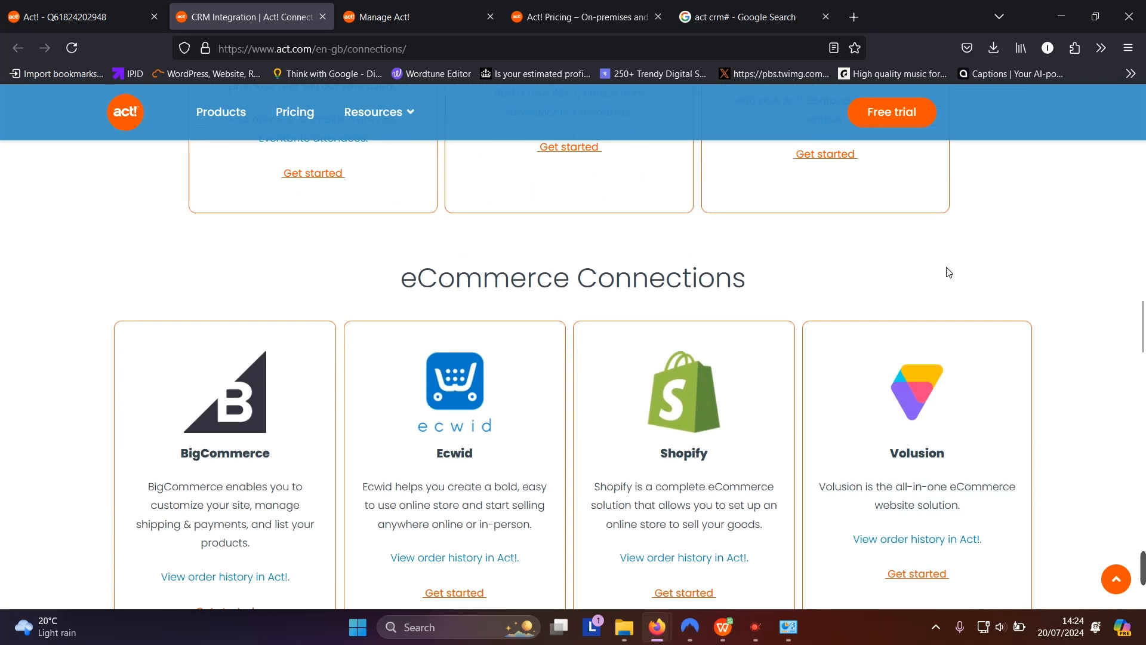
{"action": "scroll", "coordinate": [689, 255], "scroll_direction": "down", "scroll_amount": 3}
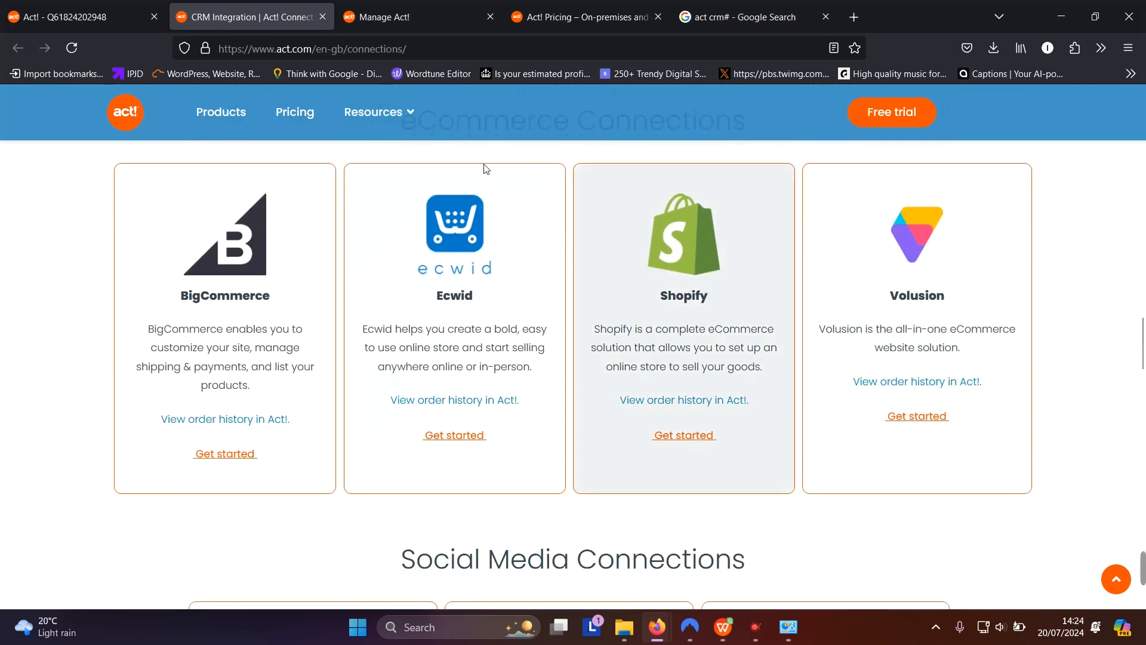
{"action": "scroll", "coordinate": [291, 341], "scroll_direction": "up", "scroll_amount": 1}
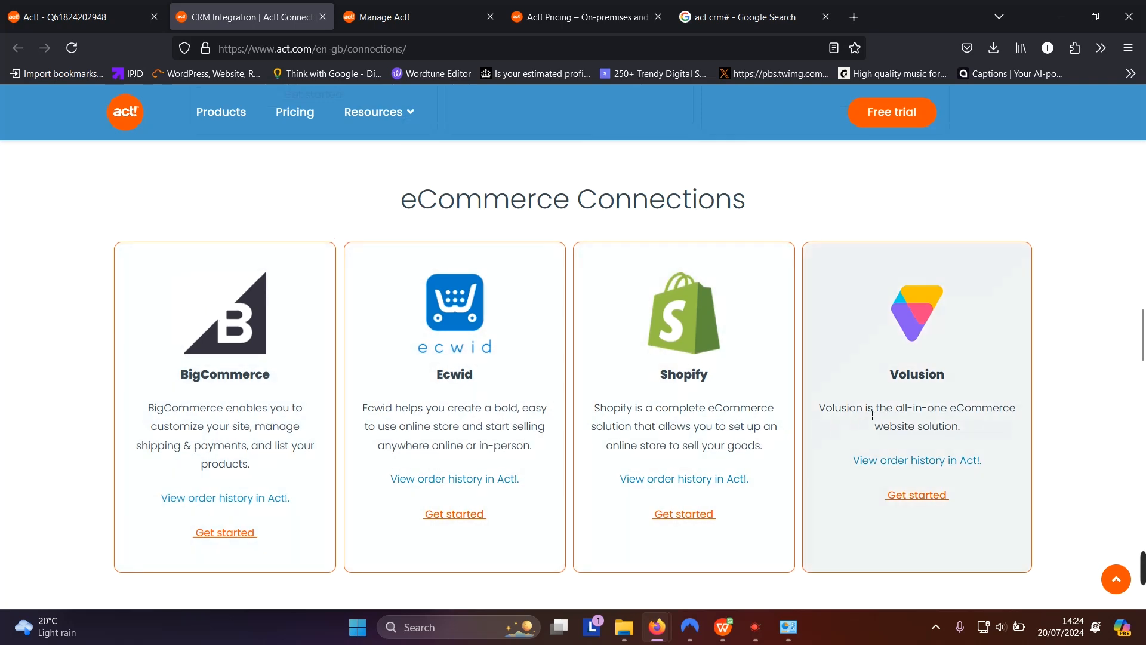
{"action": "scroll", "coordinate": [824, 382], "scroll_direction": "down", "scroll_amount": 4}
{"action": "scroll", "coordinate": [820, 381], "scroll_direction": "down", "scroll_amount": 2}
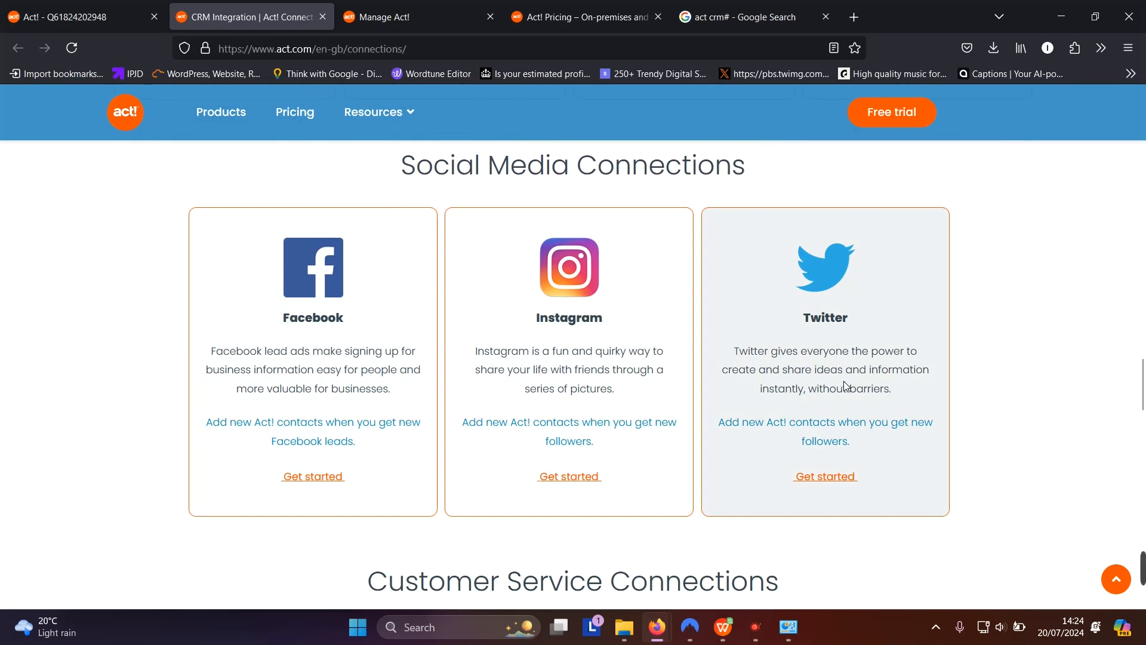
{"action": "scroll", "coordinate": [847, 382], "scroll_direction": "down", "scroll_amount": 4}
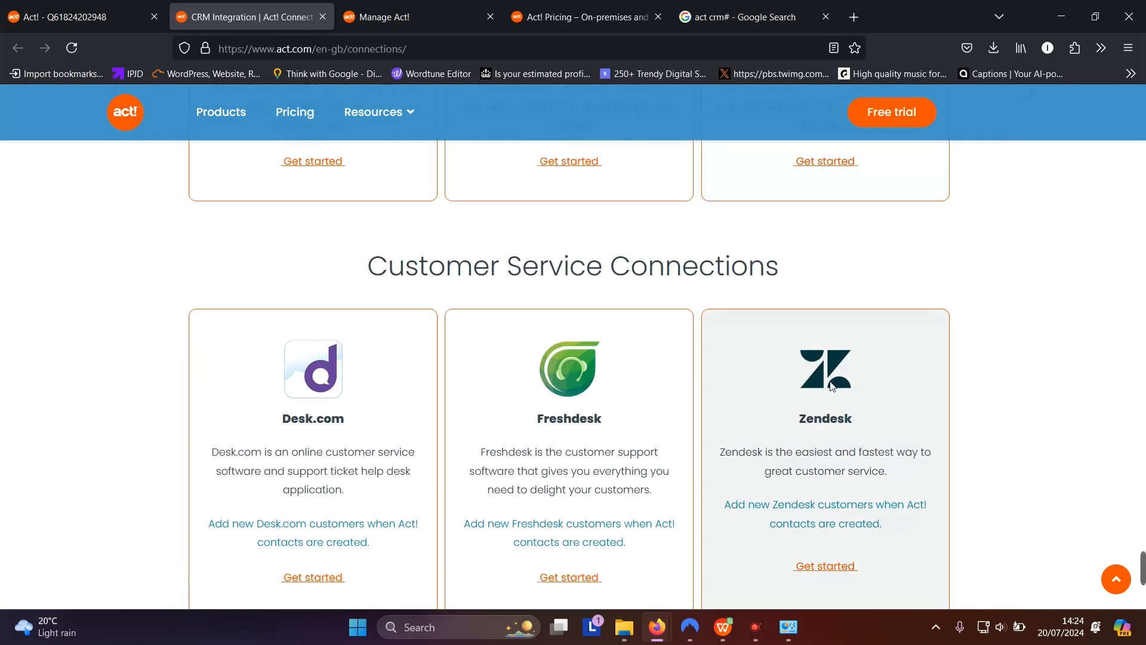
{"action": "scroll", "coordinate": [834, 388], "scroll_direction": "down", "scroll_amount": 2}
{"action": "scroll", "coordinate": [840, 394], "scroll_direction": "up", "scroll_amount": 2}
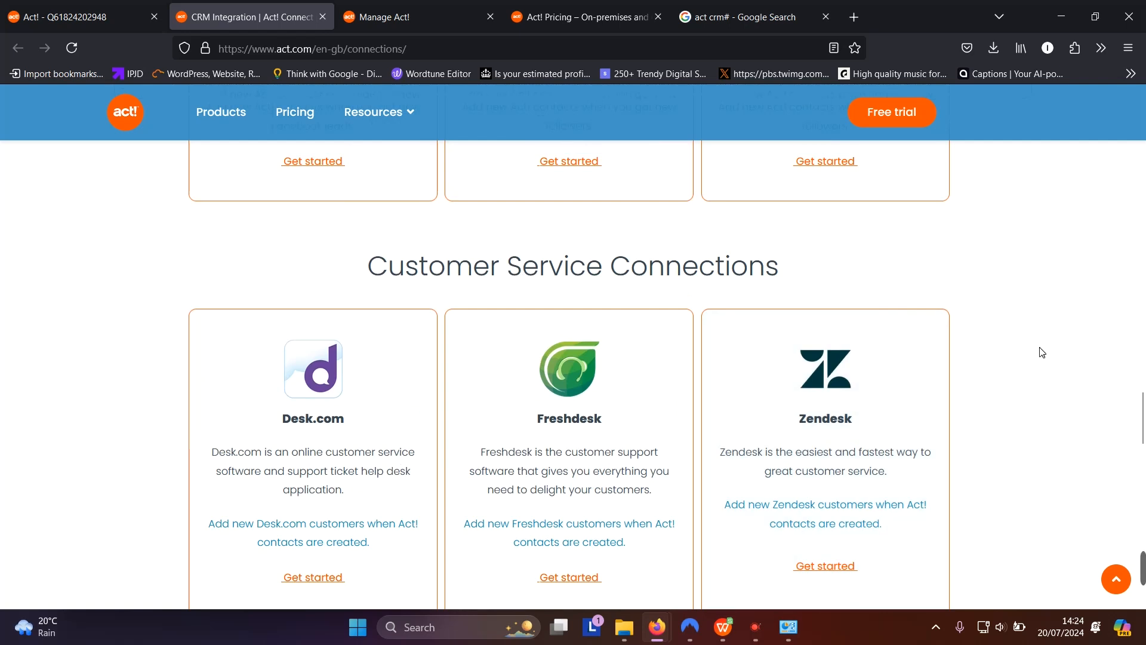
{"action": "scroll", "coordinate": [1039, 354], "scroll_direction": "down", "scroll_amount": 2}
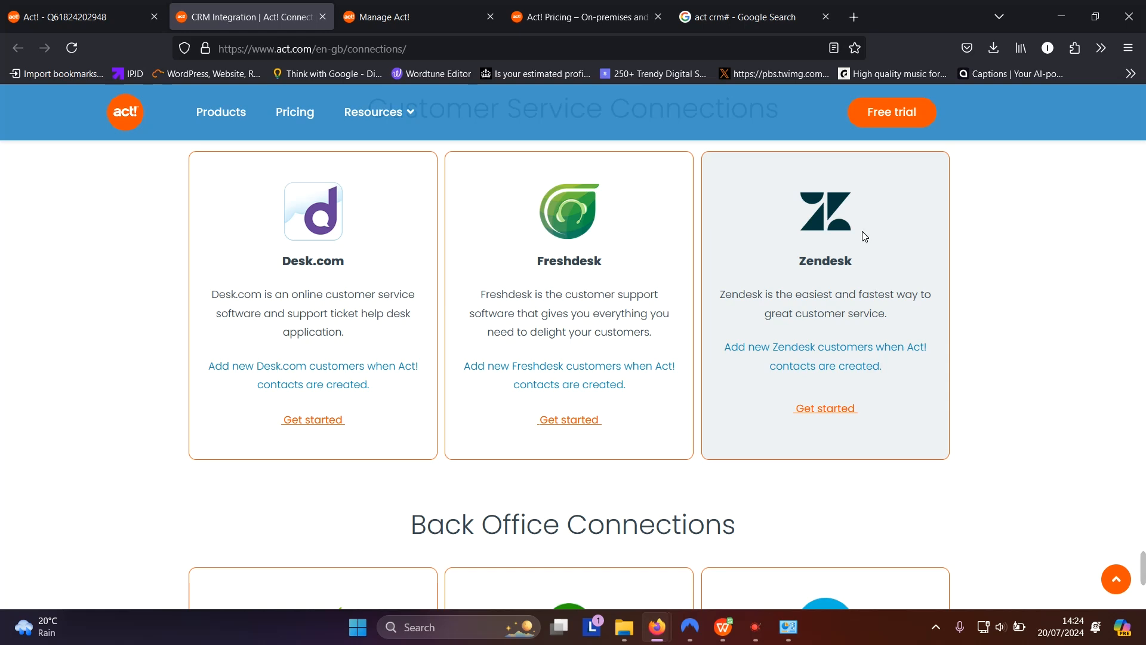
{"action": "scroll", "coordinate": [866, 236], "scroll_direction": "down", "scroll_amount": 5}
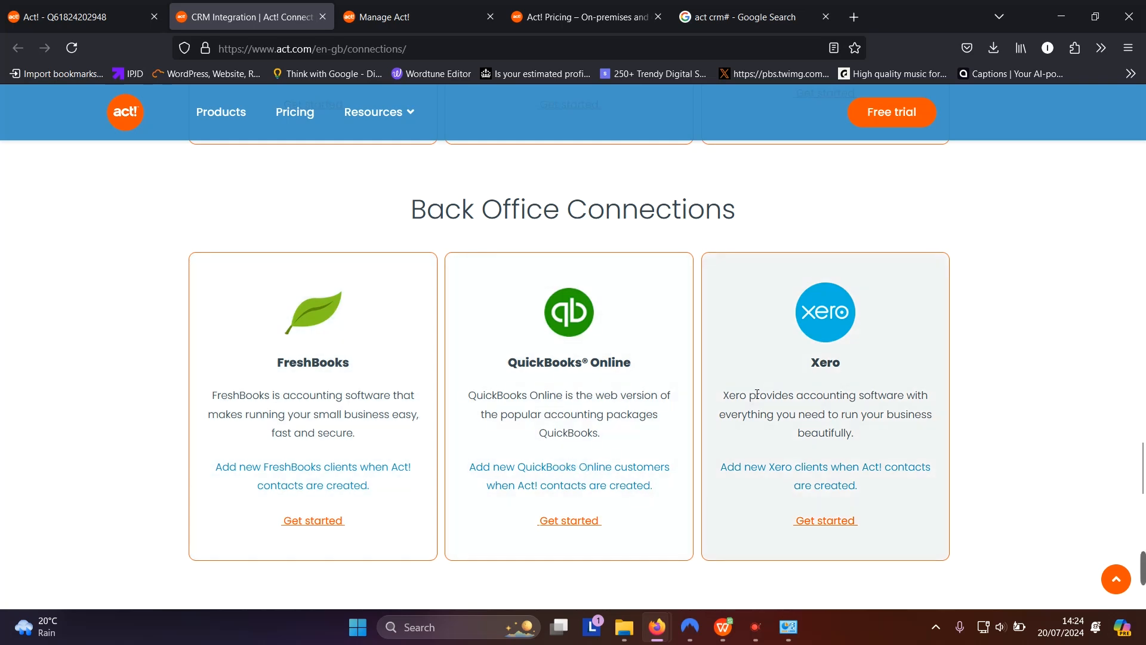
{"action": "scroll", "coordinate": [997, 376], "scroll_direction": "down", "scroll_amount": 4}
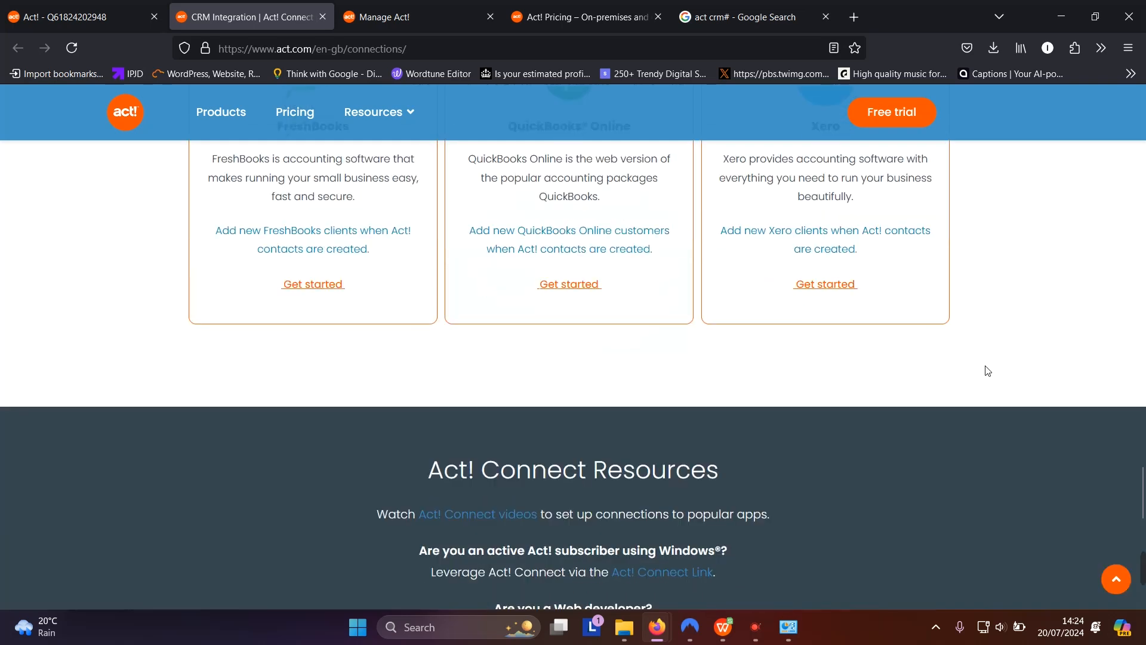
{"action": "scroll", "coordinate": [983, 365], "scroll_direction": "down", "scroll_amount": 5}
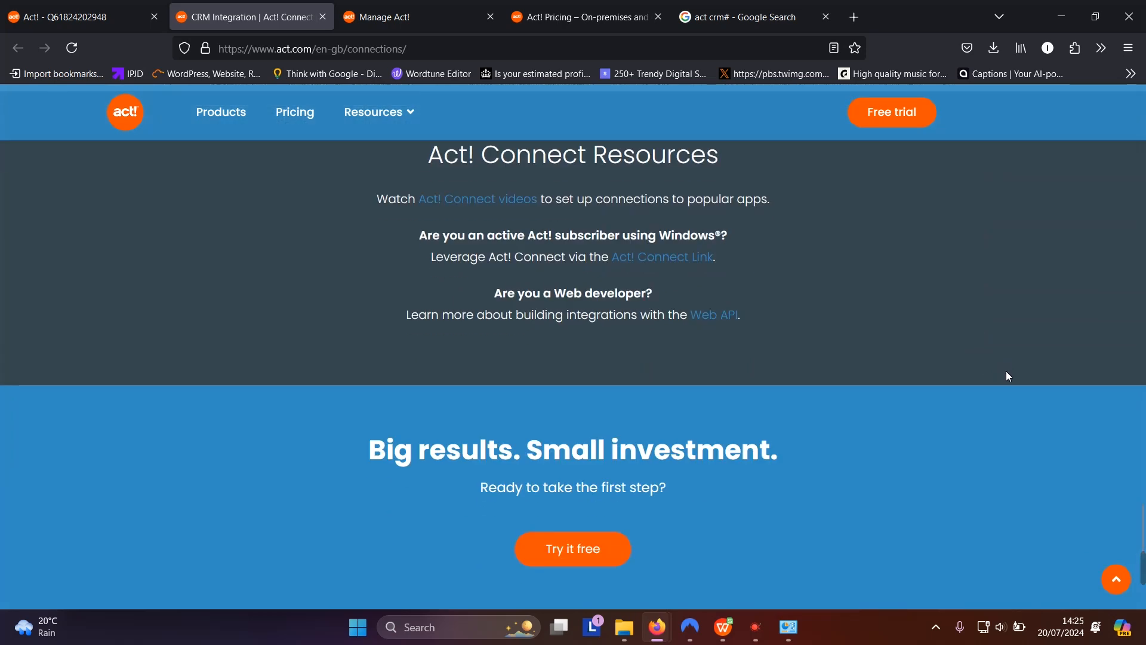
{"action": "scroll", "coordinate": [1006, 372], "scroll_direction": "up", "scroll_amount": 20}
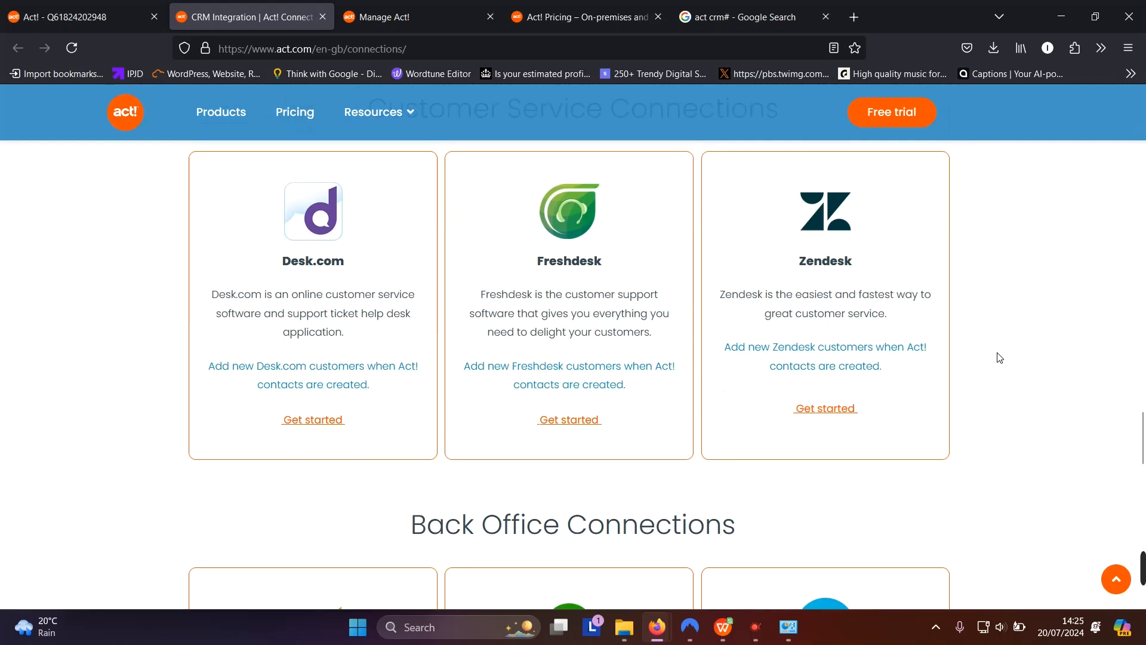
{"action": "scroll", "coordinate": [1000, 357], "scroll_direction": "up", "scroll_amount": 15}
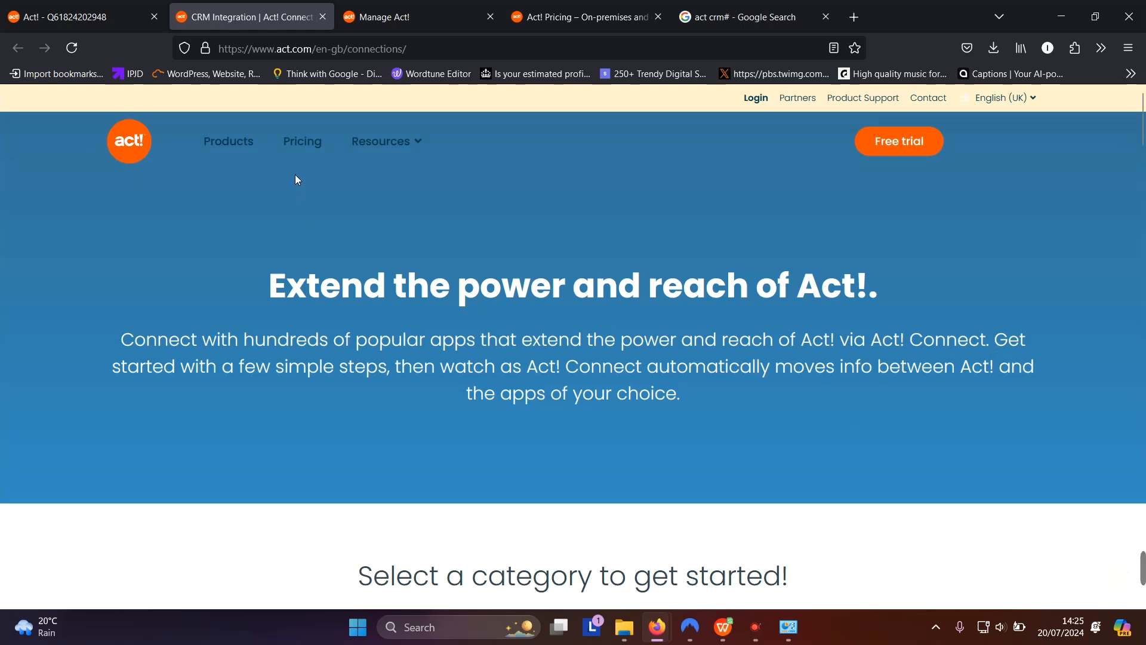
Open Pricing and compare the £25 Cloud and £31 Desktop plan cards
{"action": "left_click", "coordinate": [307, 146]}
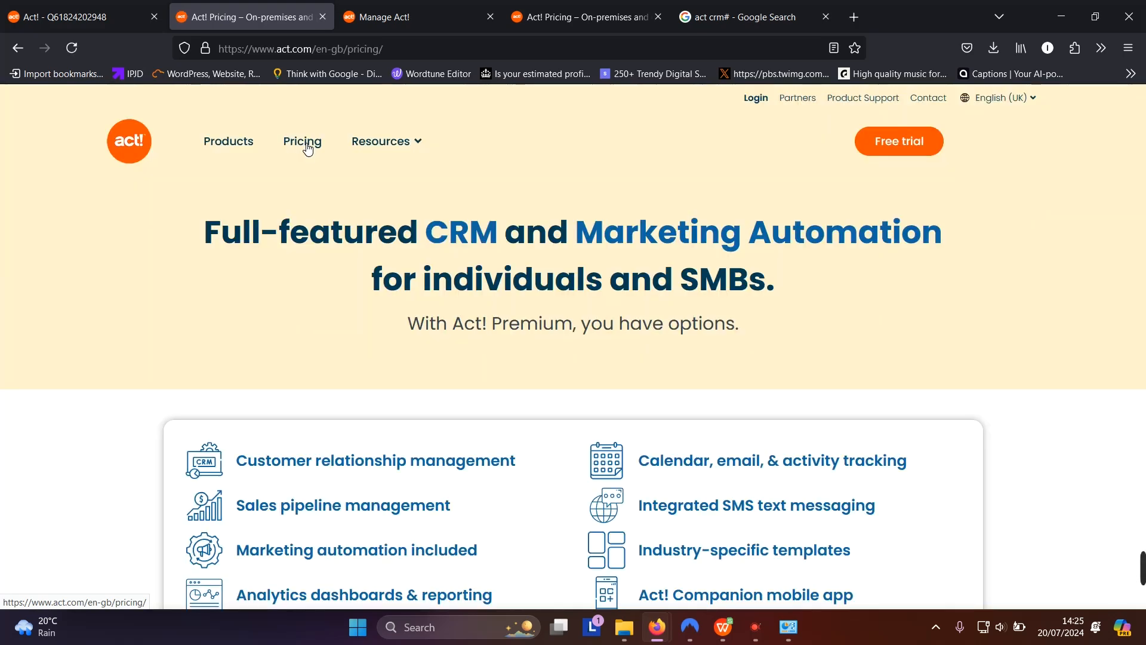
{"action": "scroll", "coordinate": [586, 219], "scroll_direction": "down", "scroll_amount": 6}
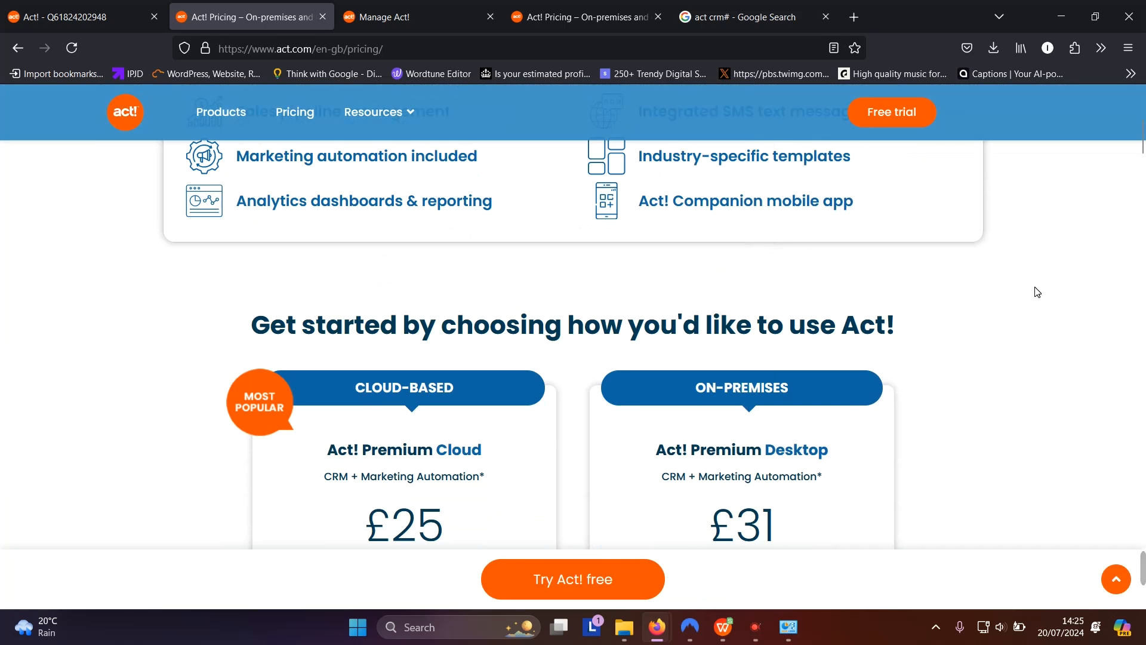
{"action": "scroll", "coordinate": [1039, 292], "scroll_direction": "down", "scroll_amount": 4}
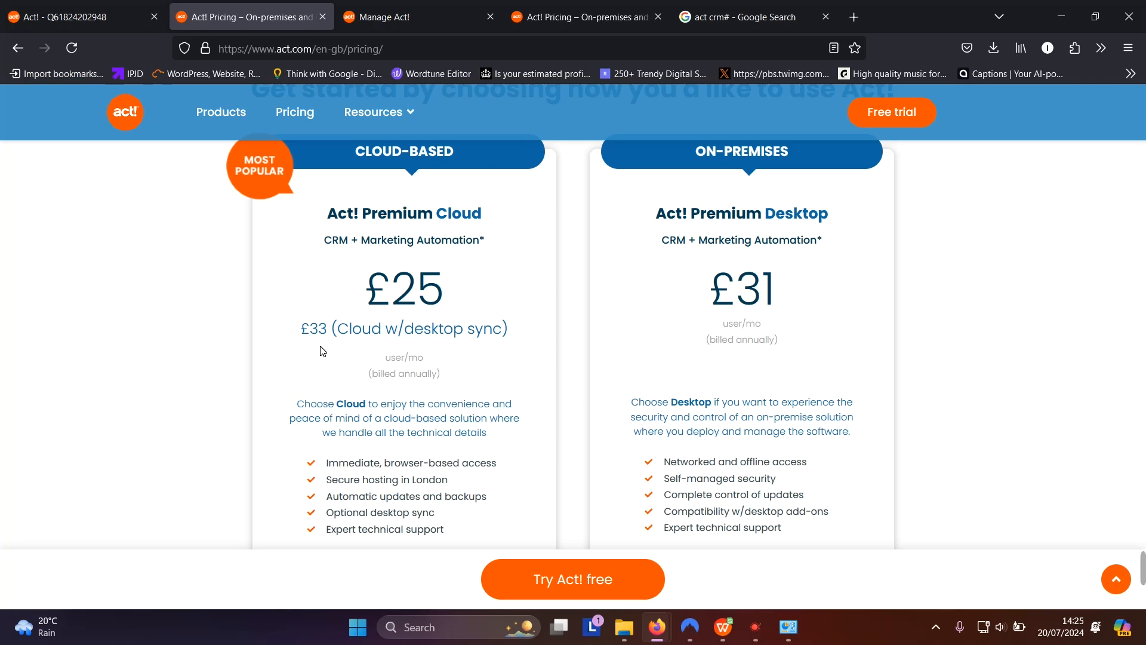
{"action": "scroll", "coordinate": [368, 391], "scroll_direction": "down", "scroll_amount": 3}
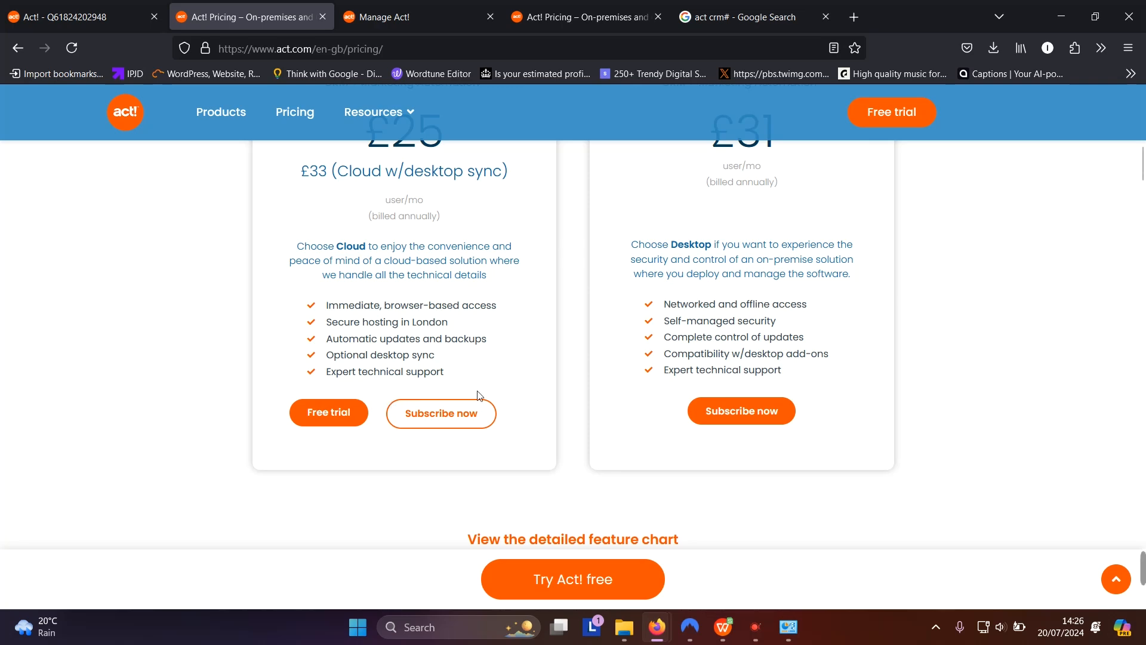
{"action": "scroll", "coordinate": [792, 395], "scroll_direction": "up", "scroll_amount": 10}
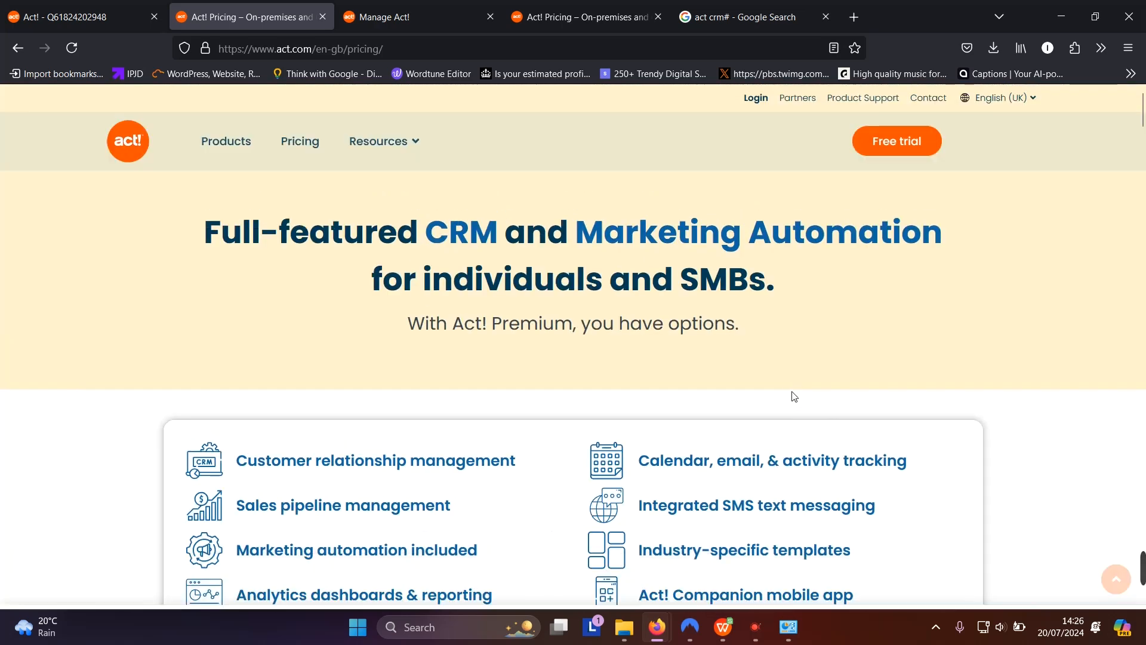